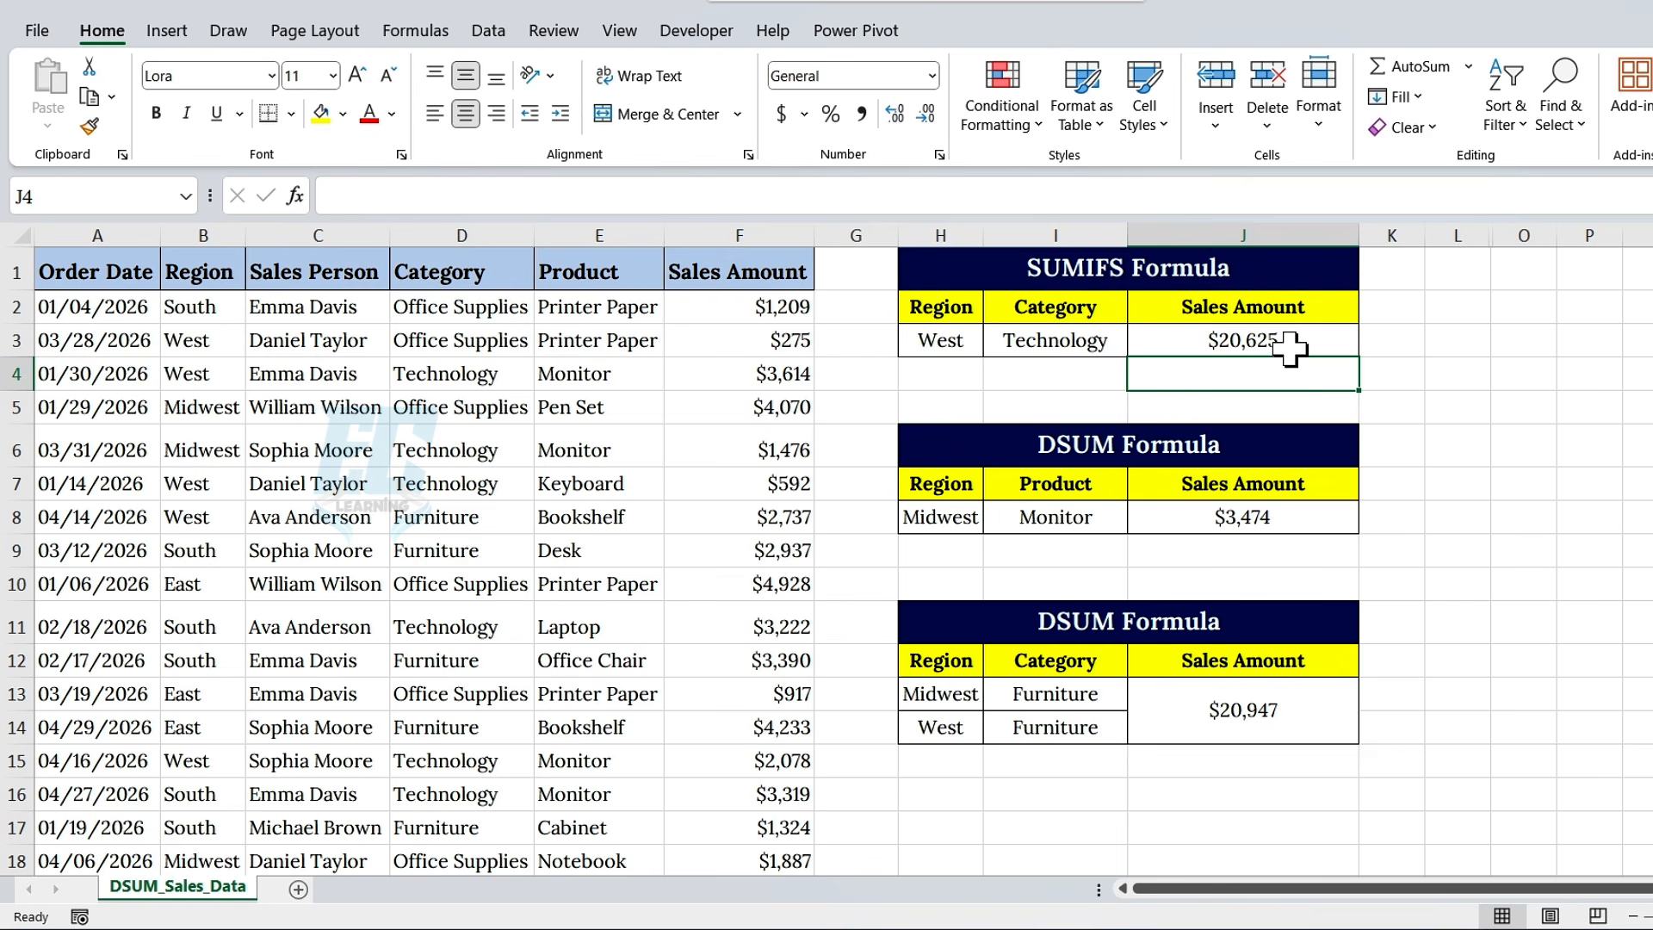
- Review the SUMIFS and DSUM summary tables, the Region through Sales Amount data columns, and the criteria in H3 and I3
click(1296, 347)
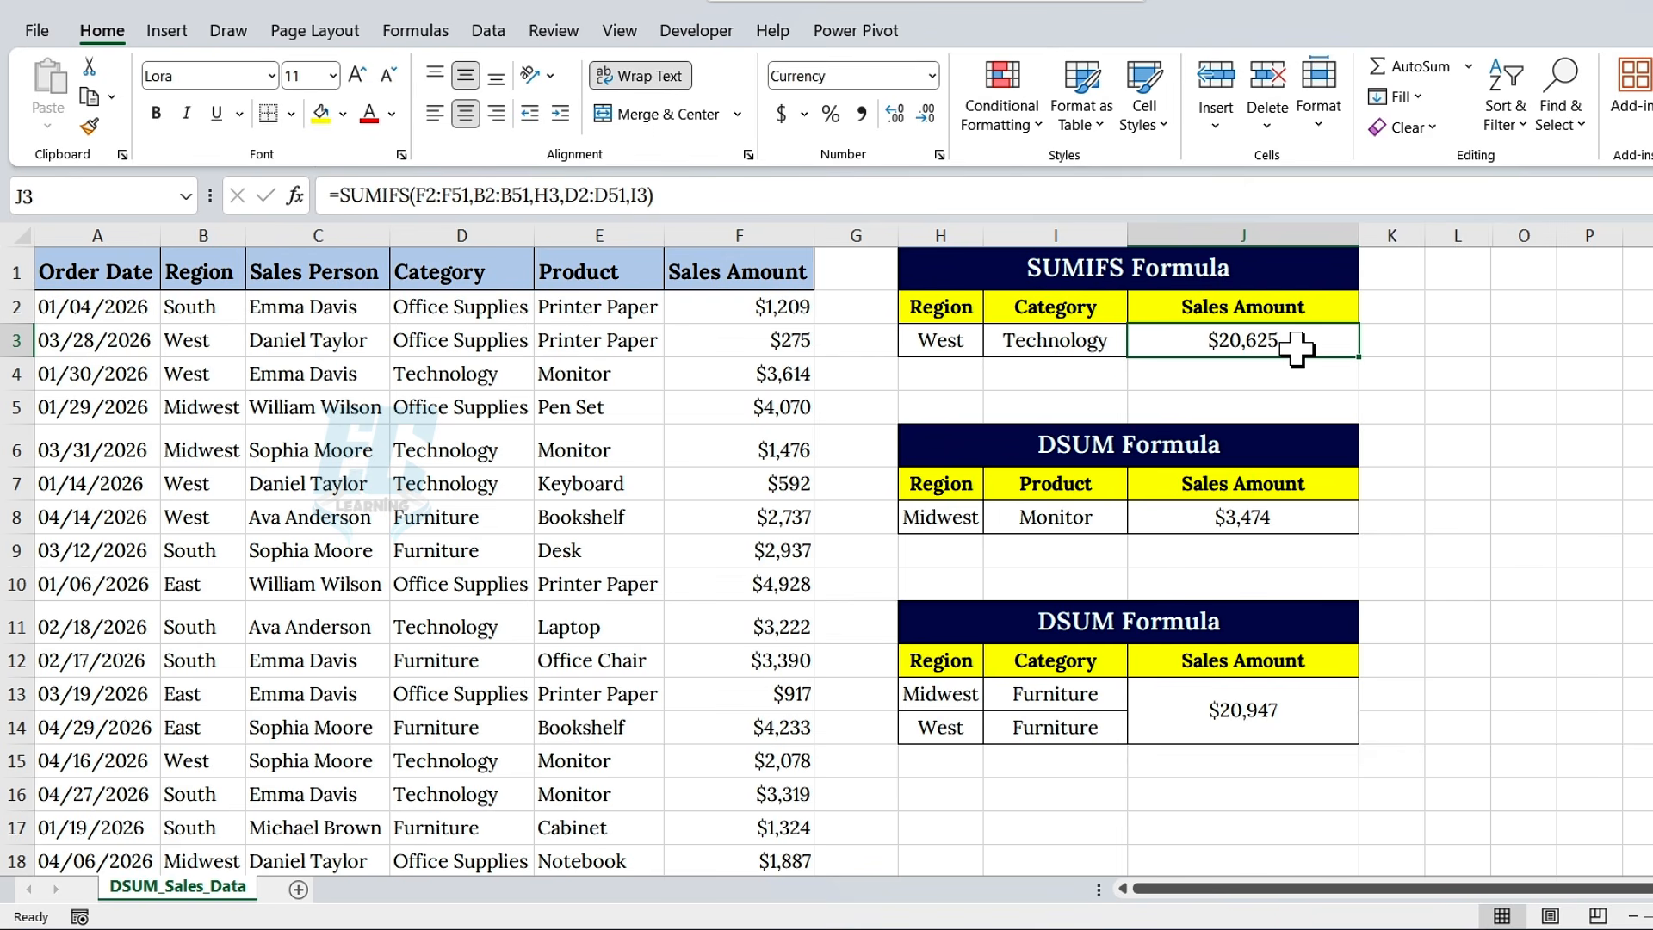
click(1251, 461)
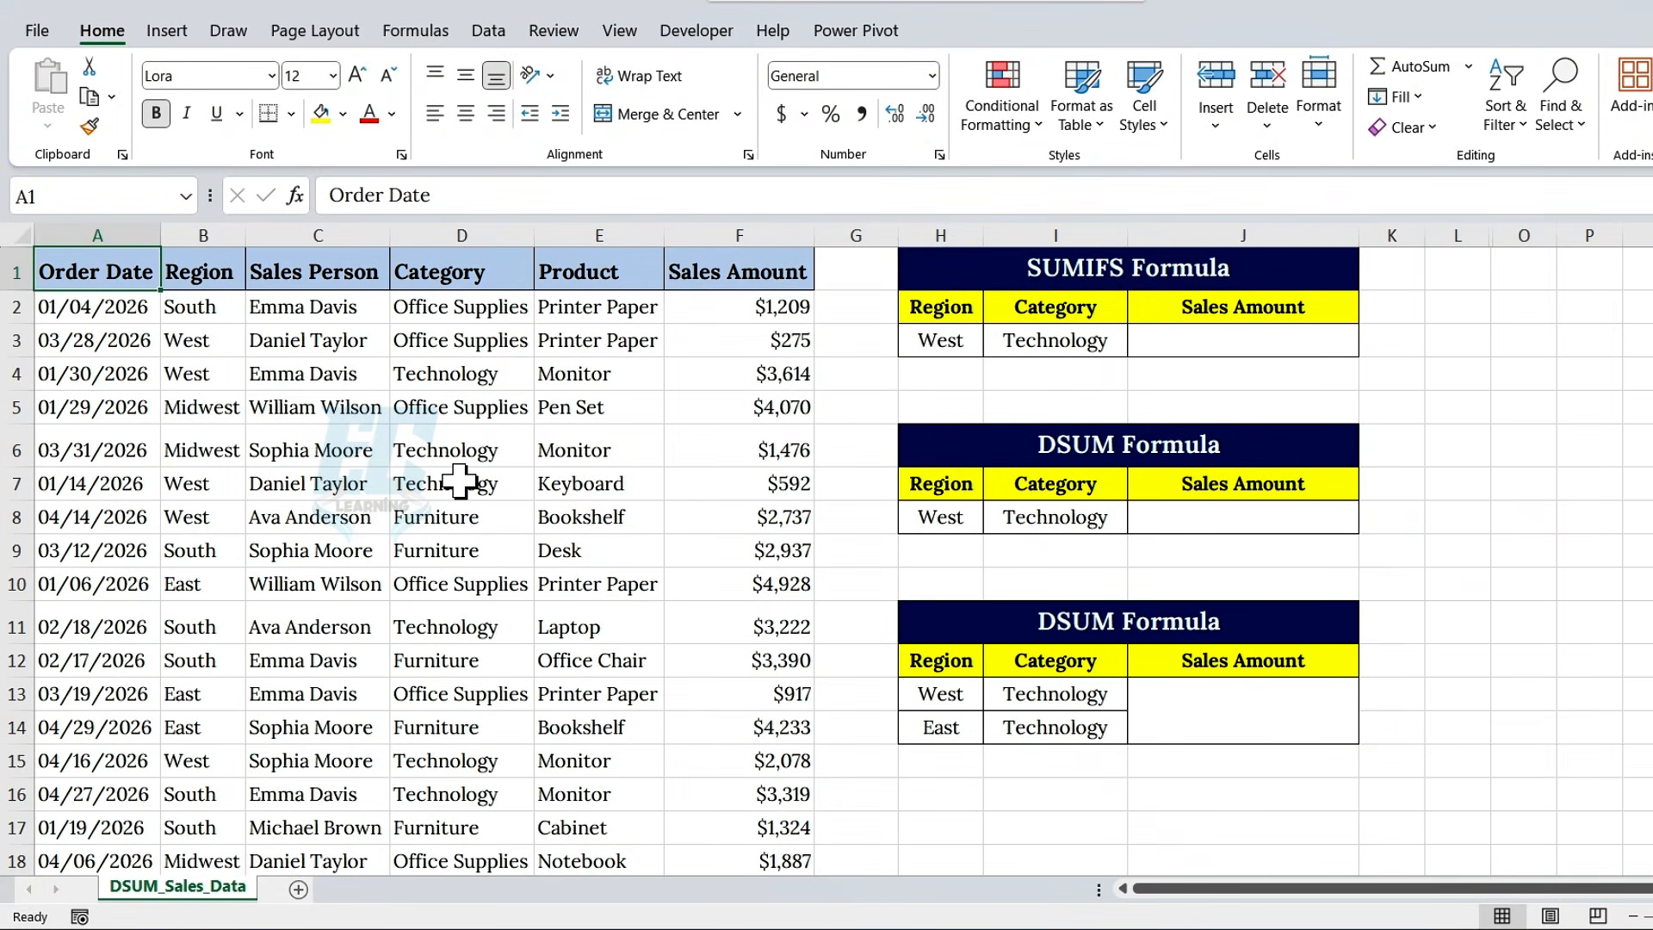
click(204, 235)
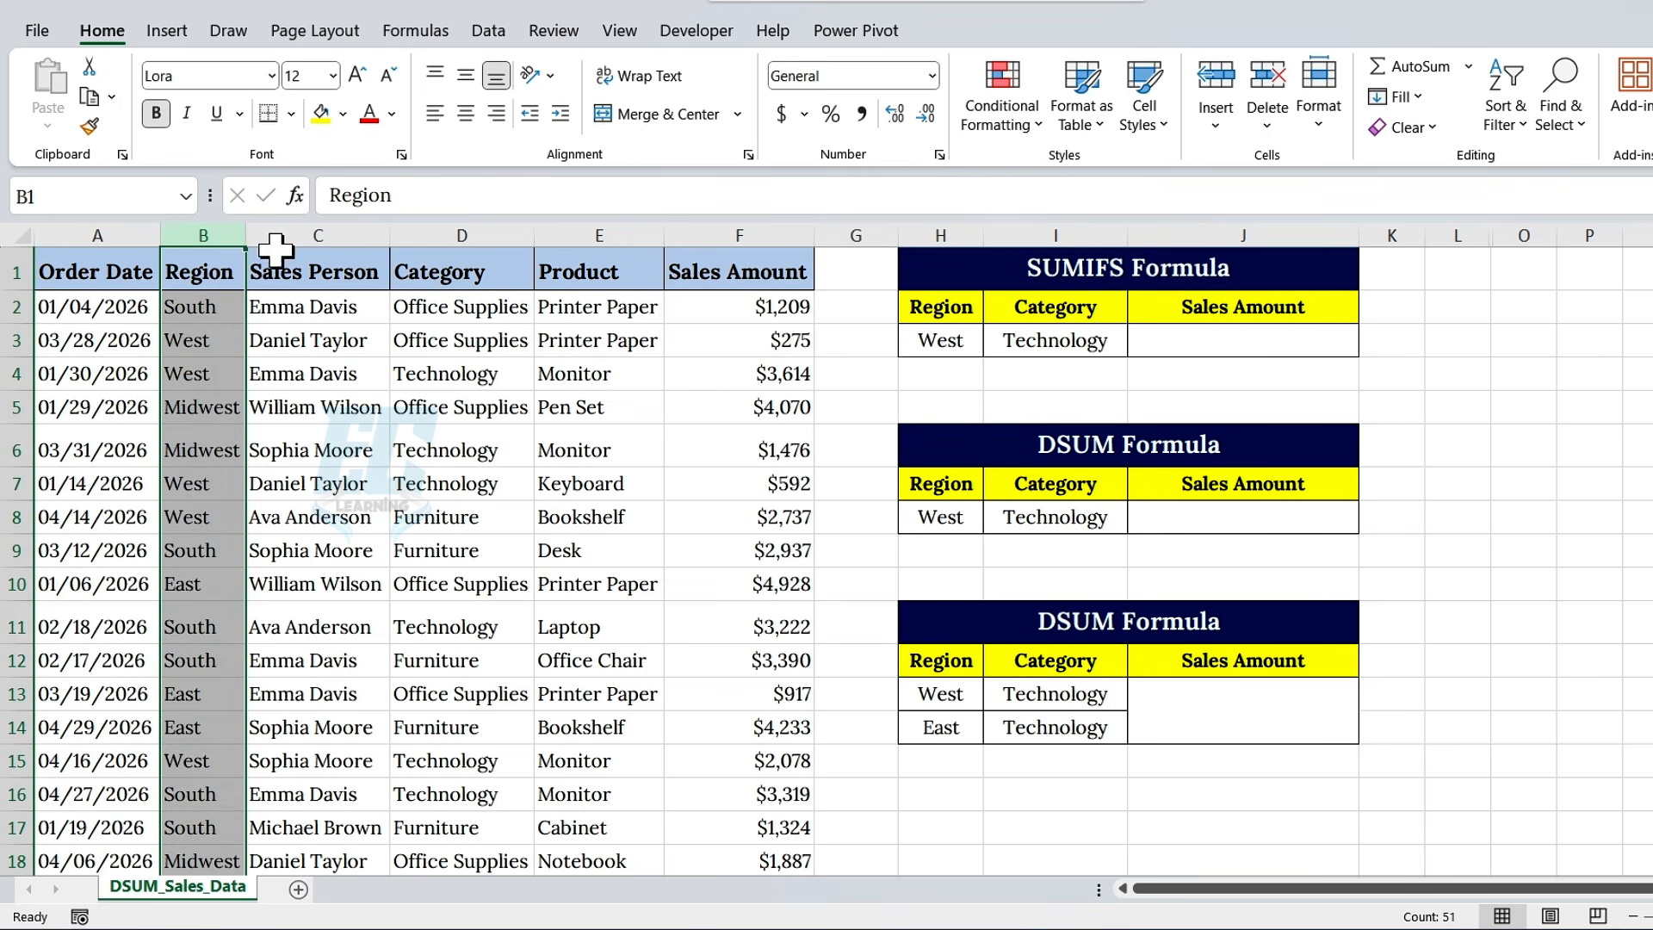
click(332, 234)
click(431, 235)
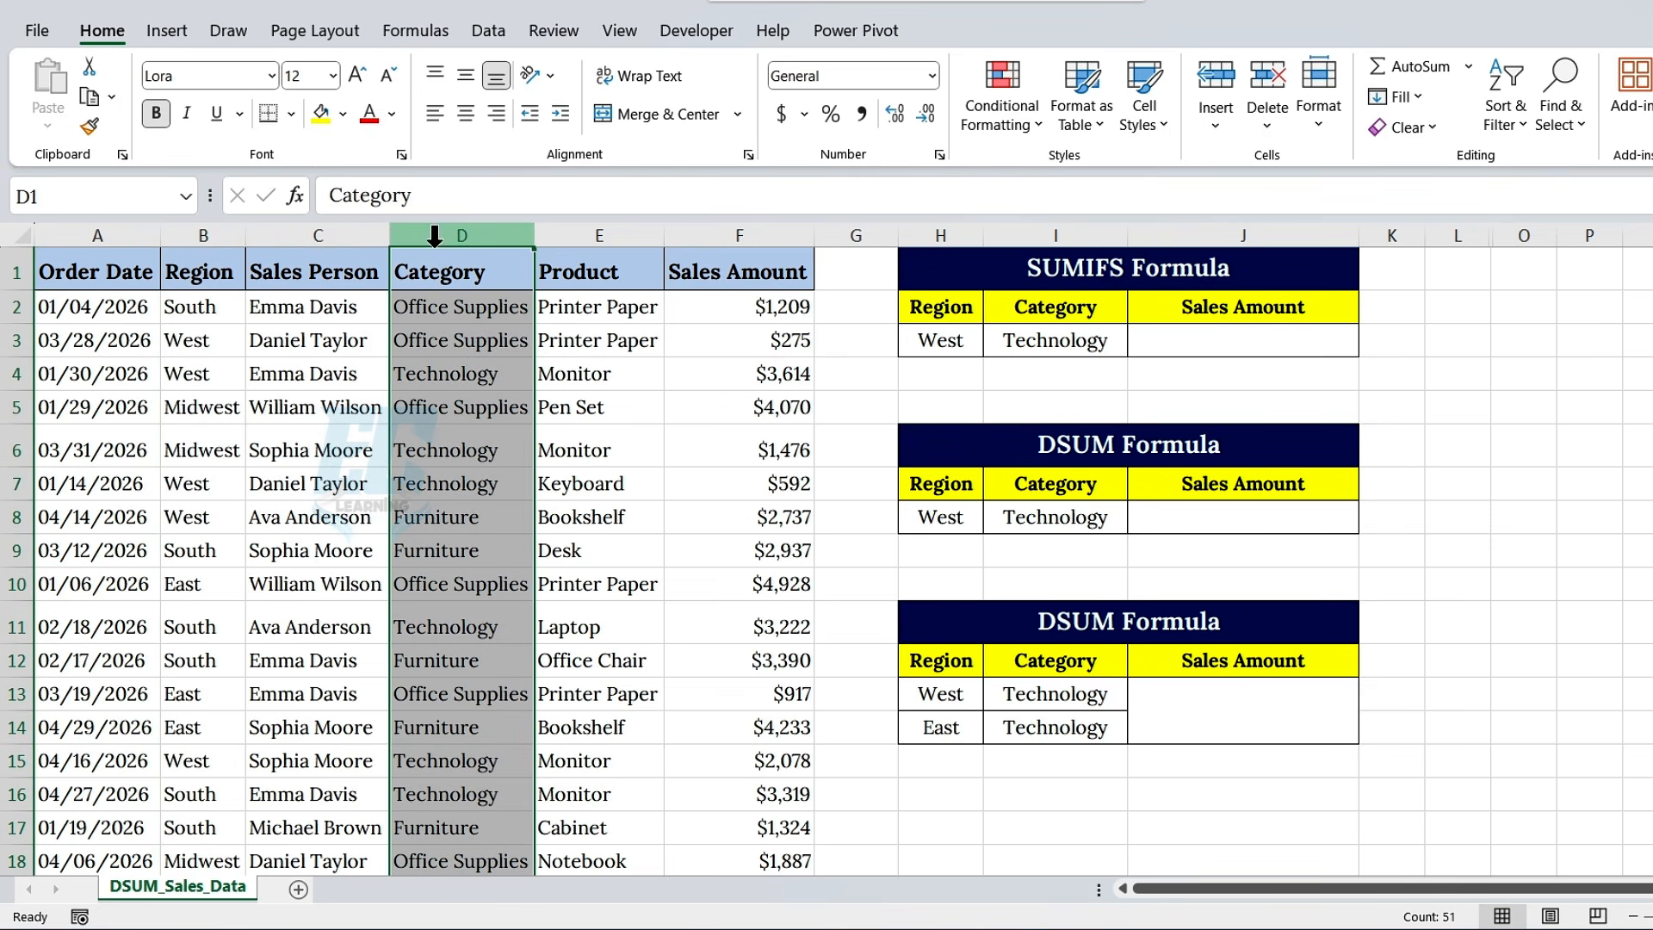
click(602, 234)
click(705, 233)
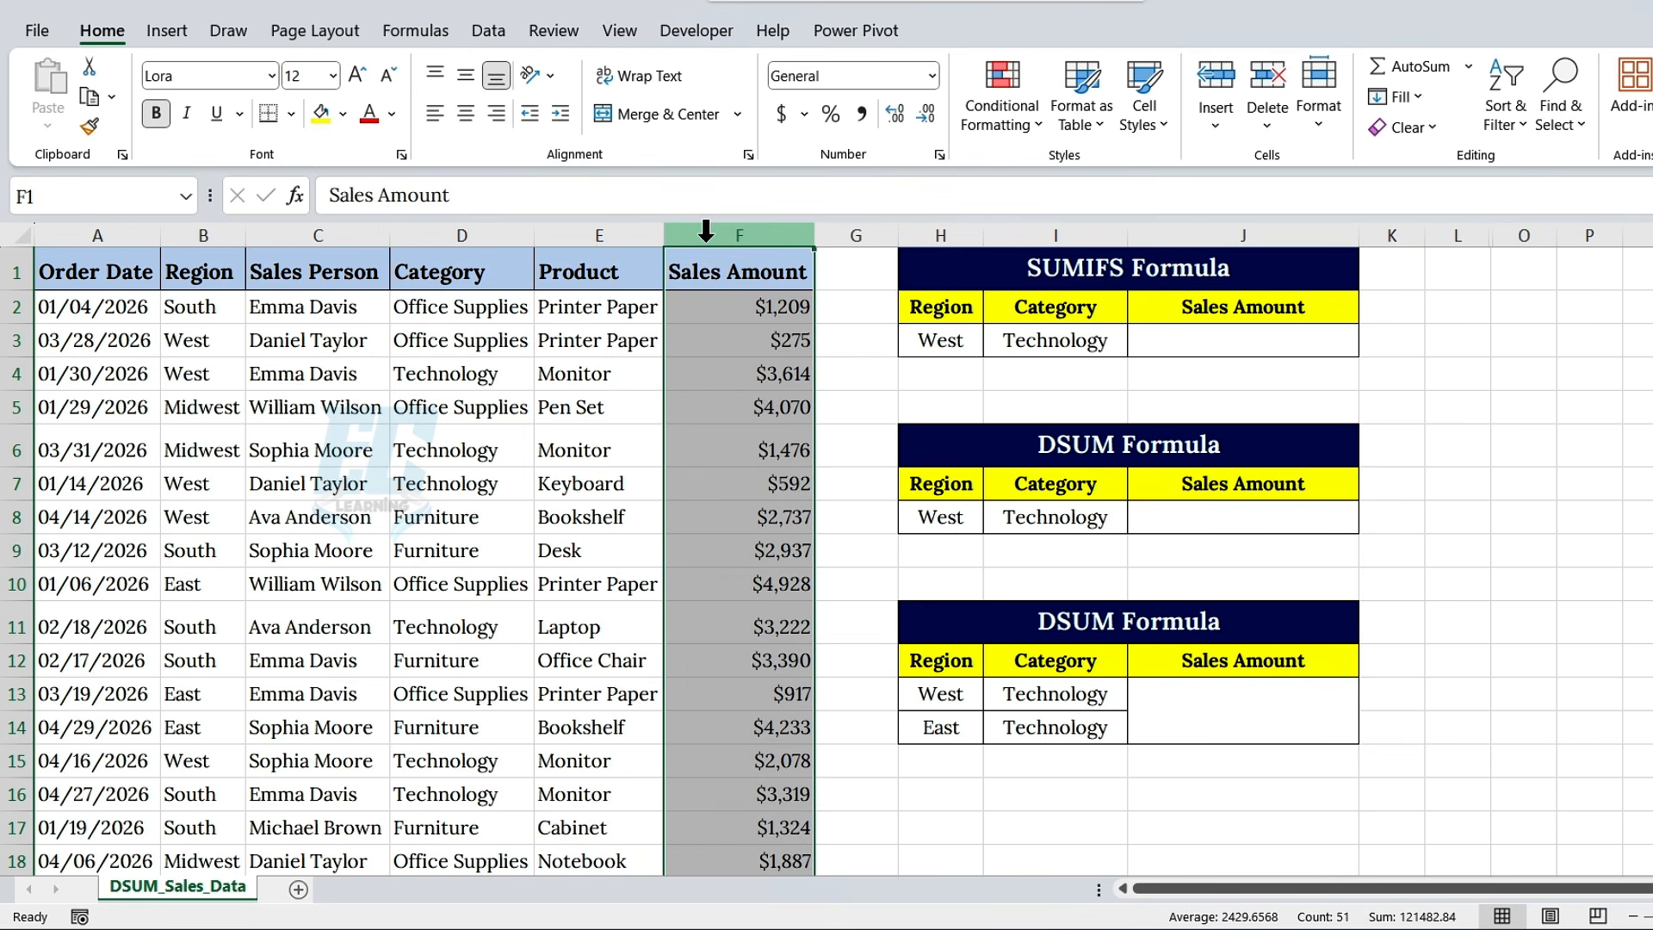
click(957, 347)
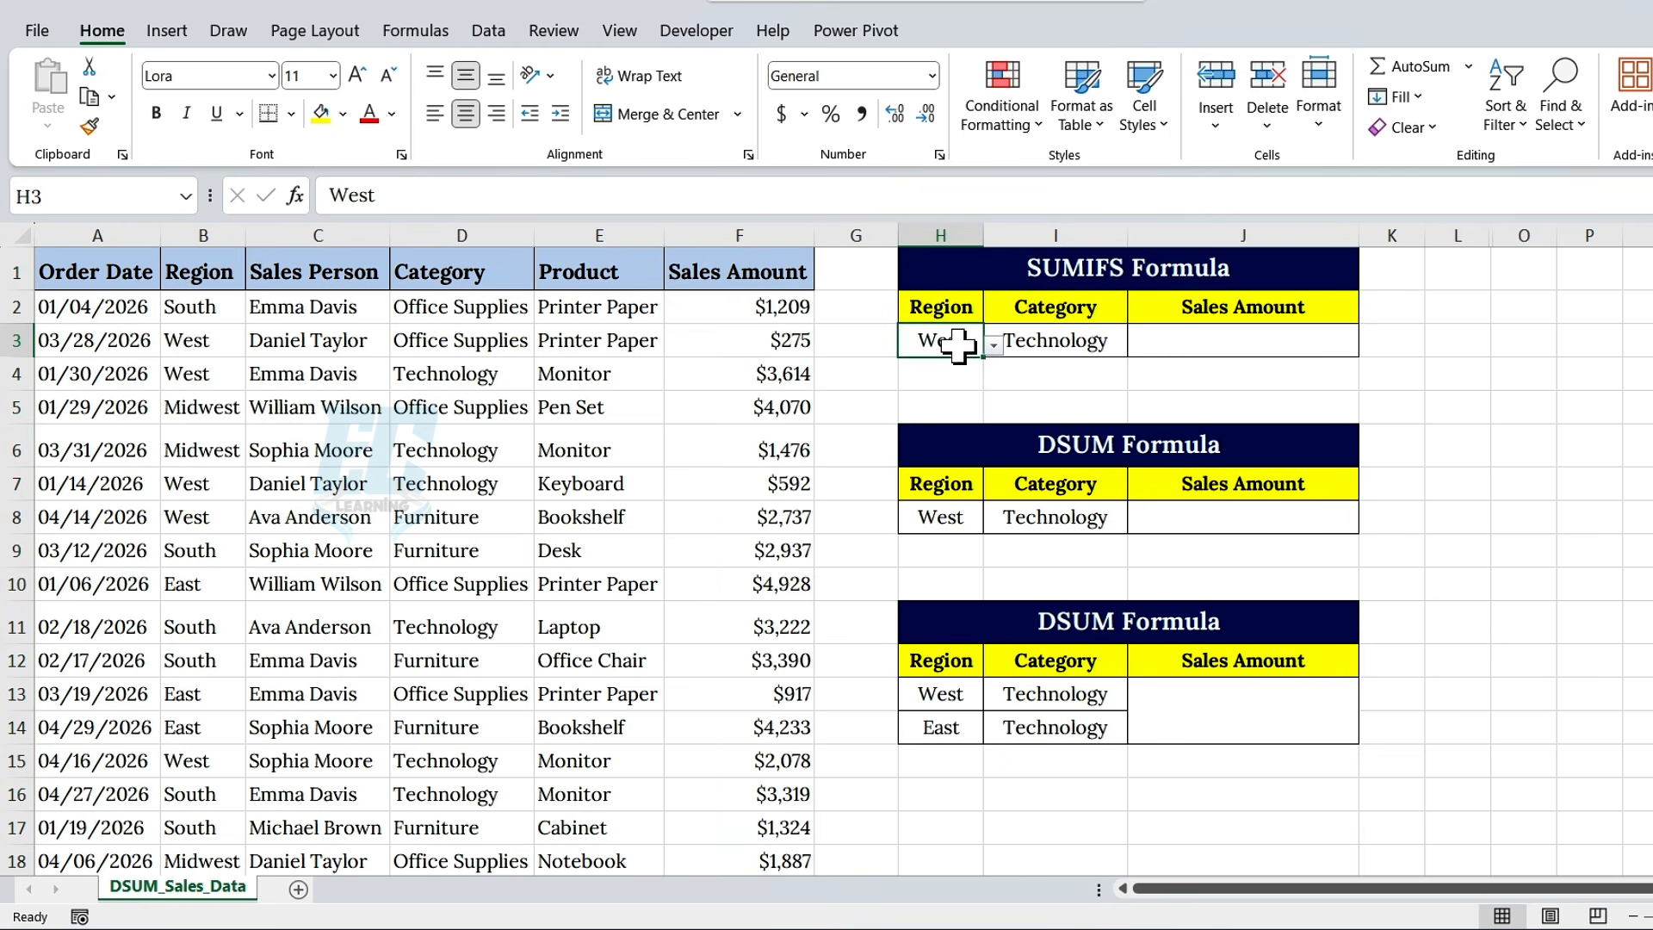
click(1046, 344)
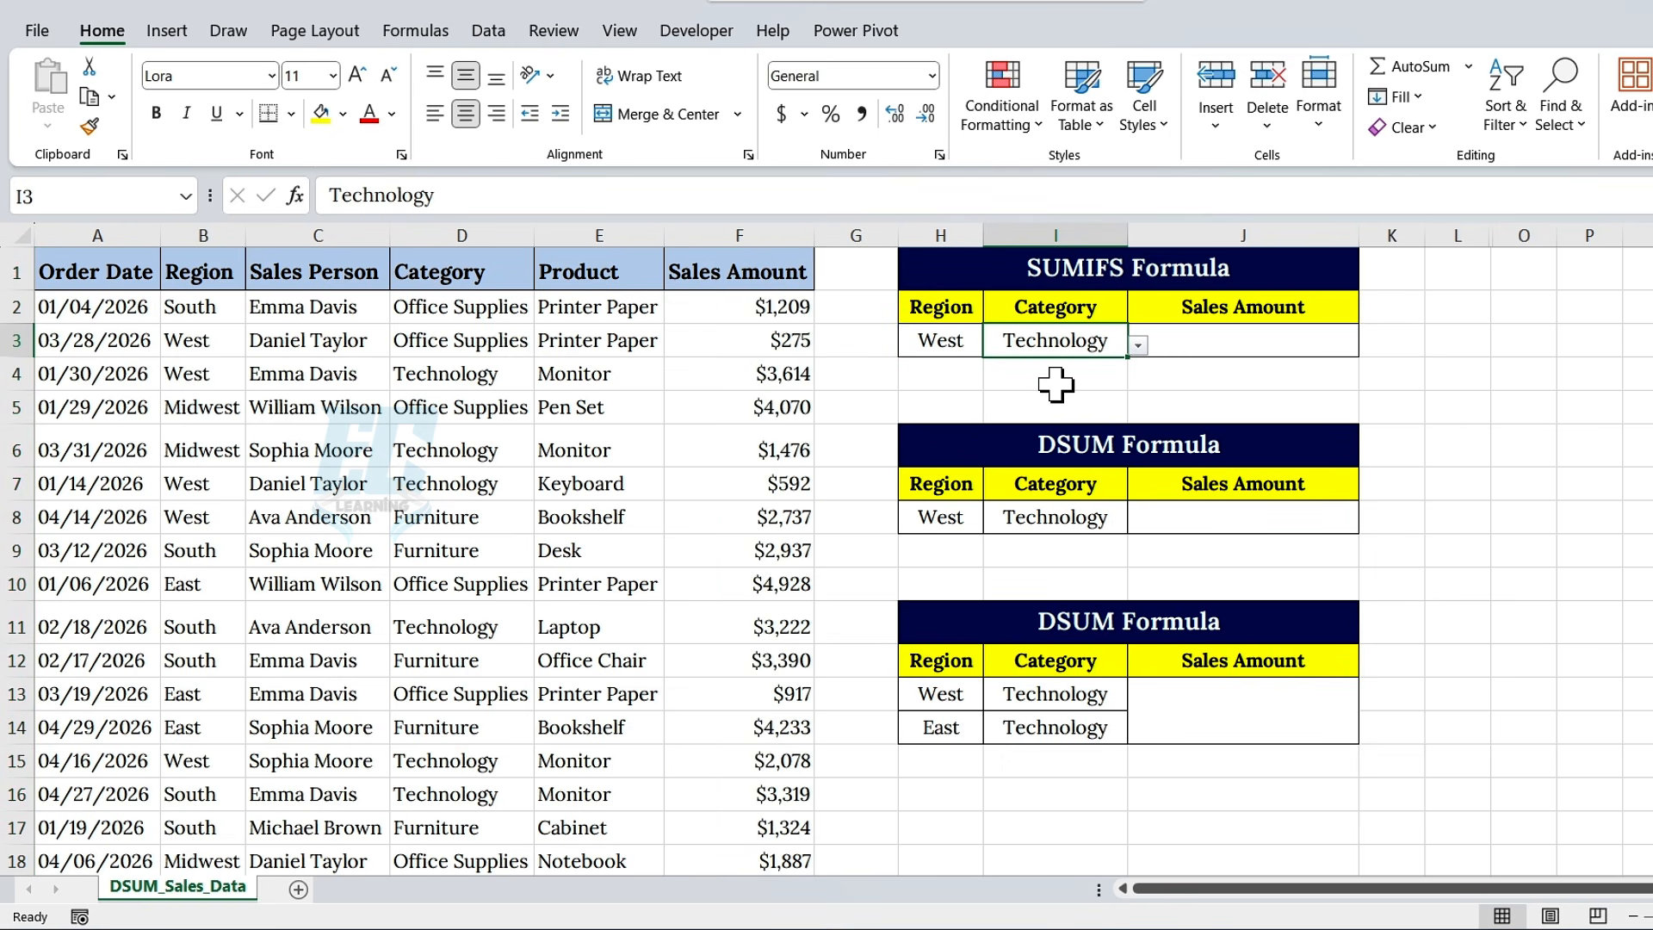
click(1012, 274)
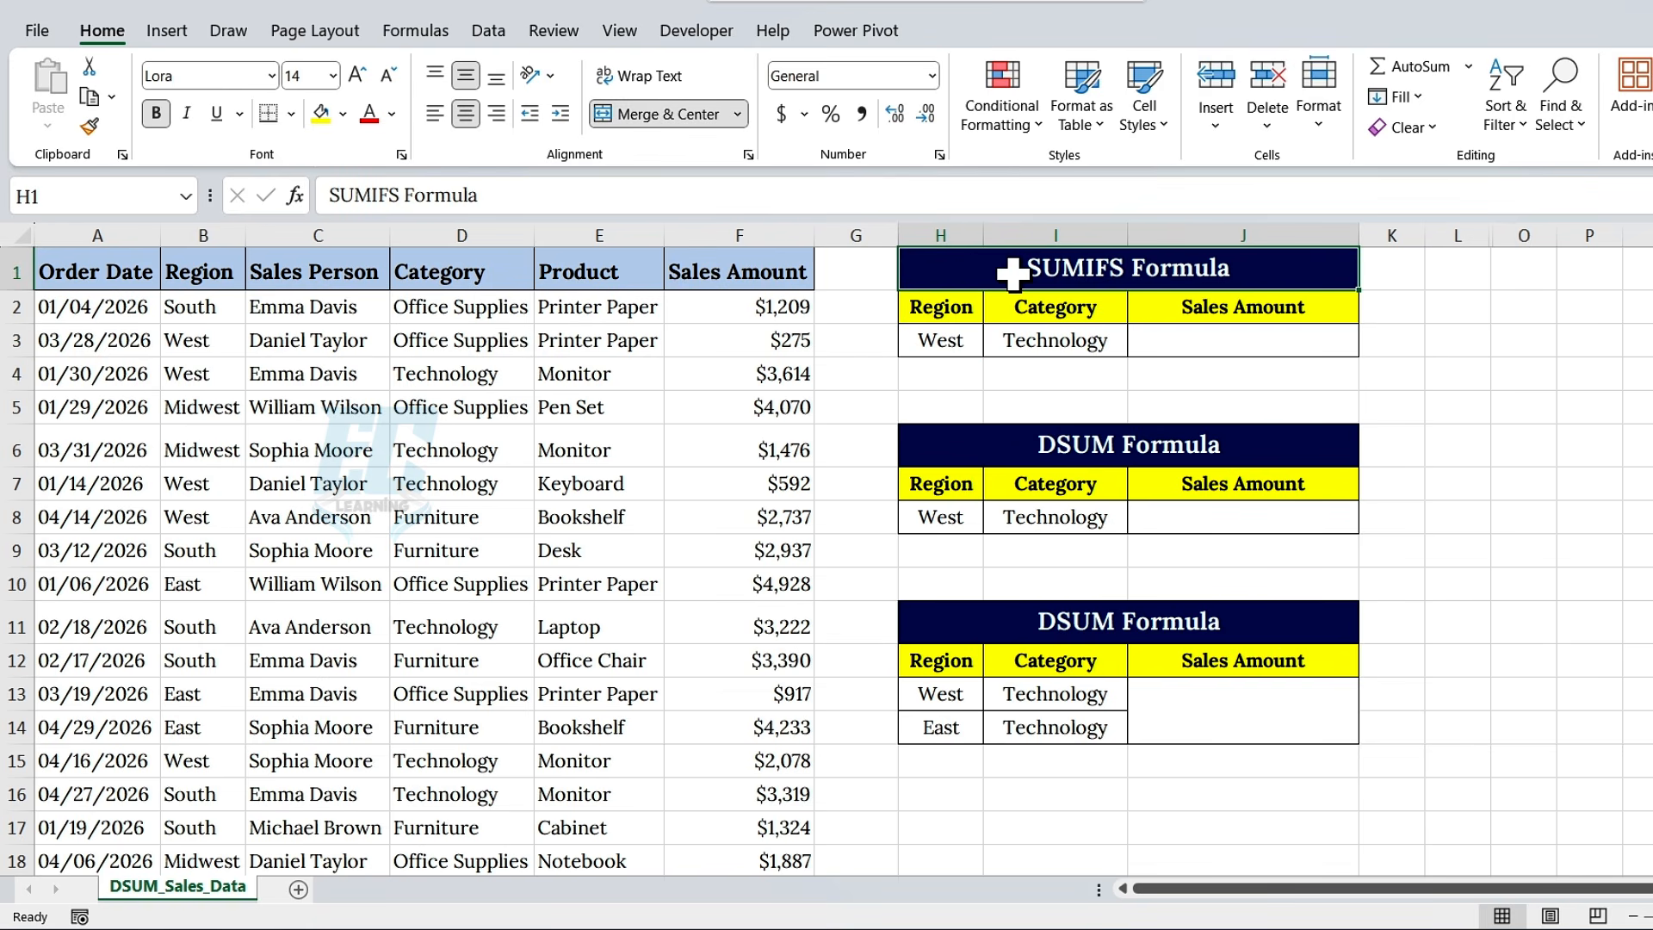
- Start a SUMIFS formula in cell J3 of the SUMIFS Formula table
click(1160, 346)
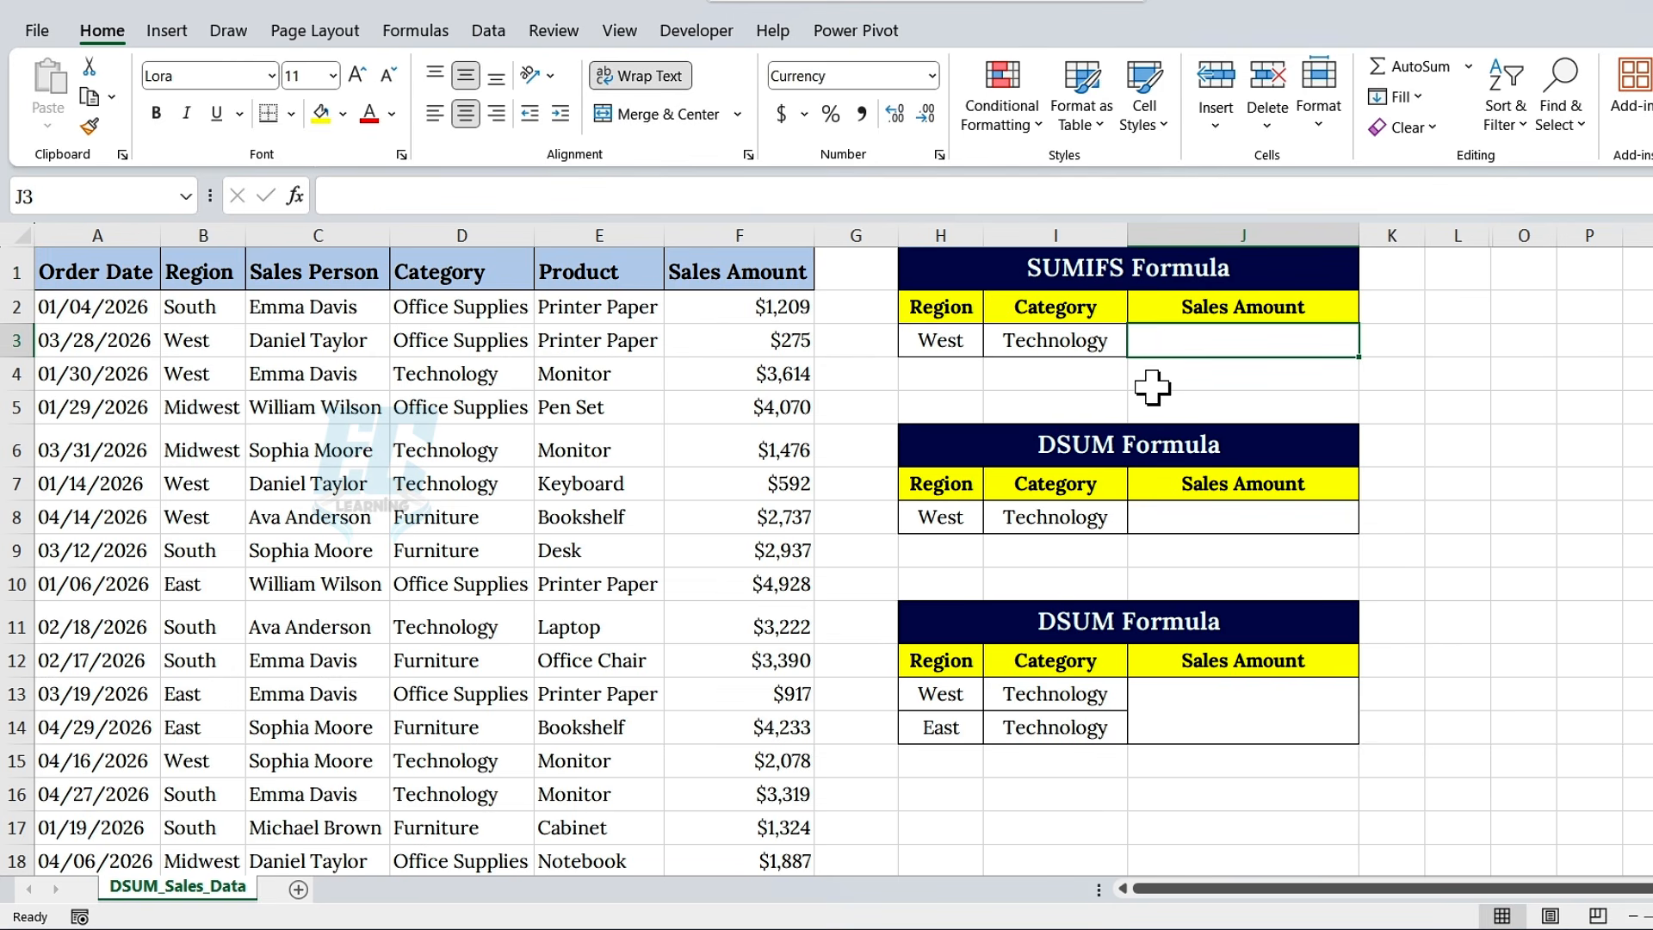
text(=SUMIFS()
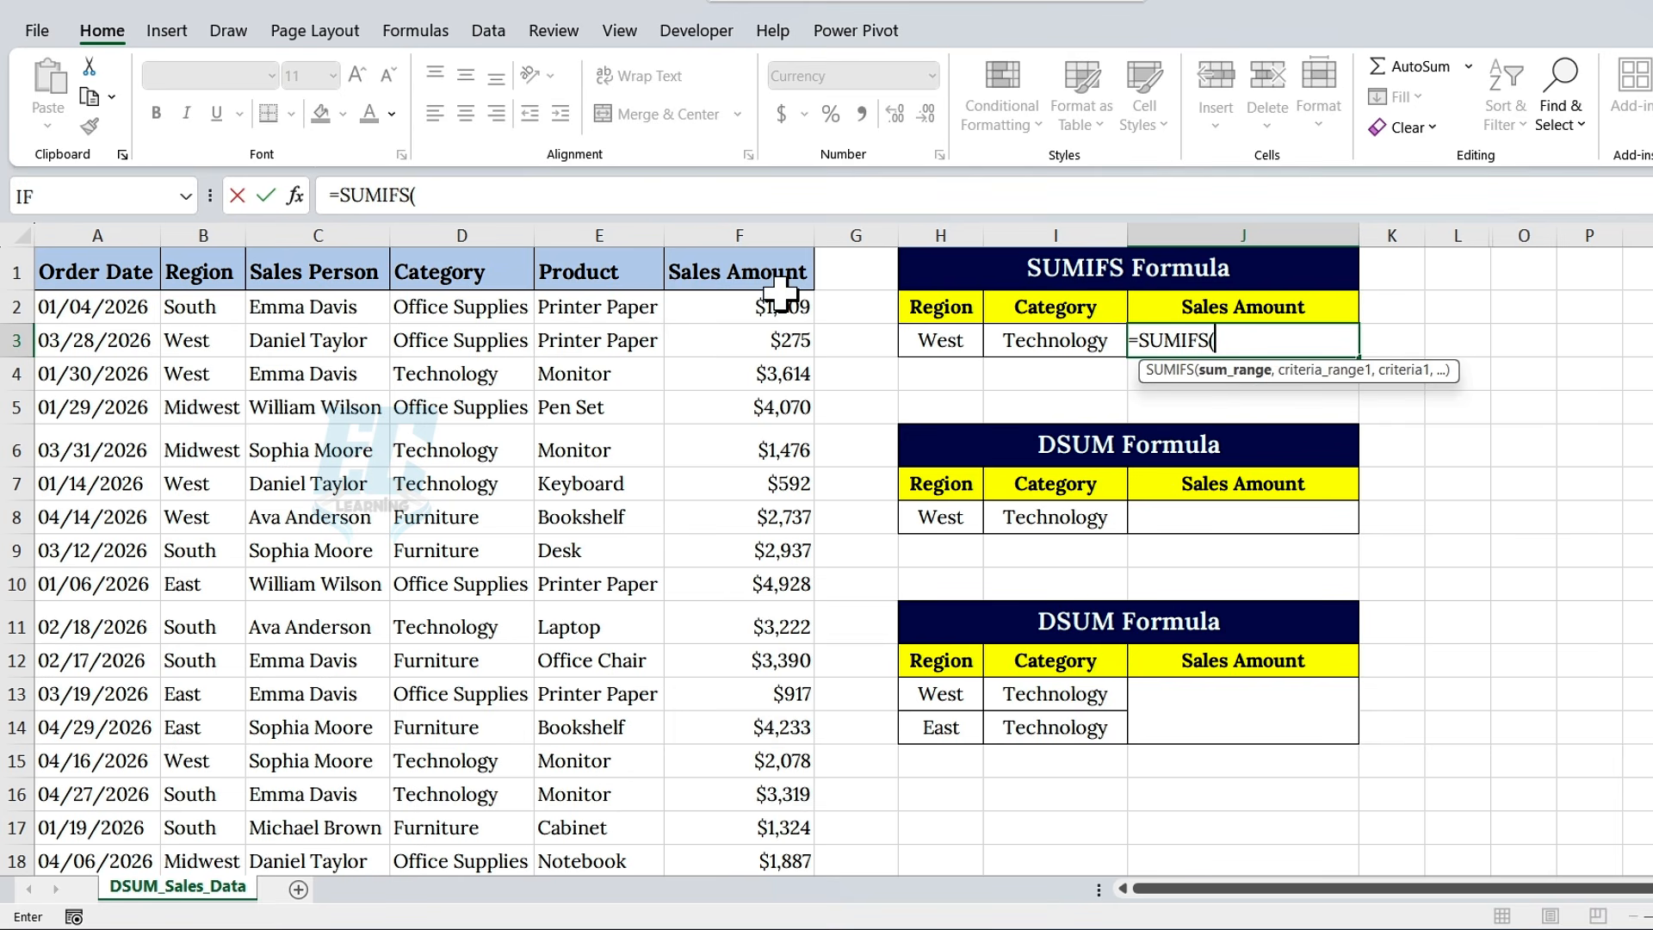
drag(780, 306, 800, 758)
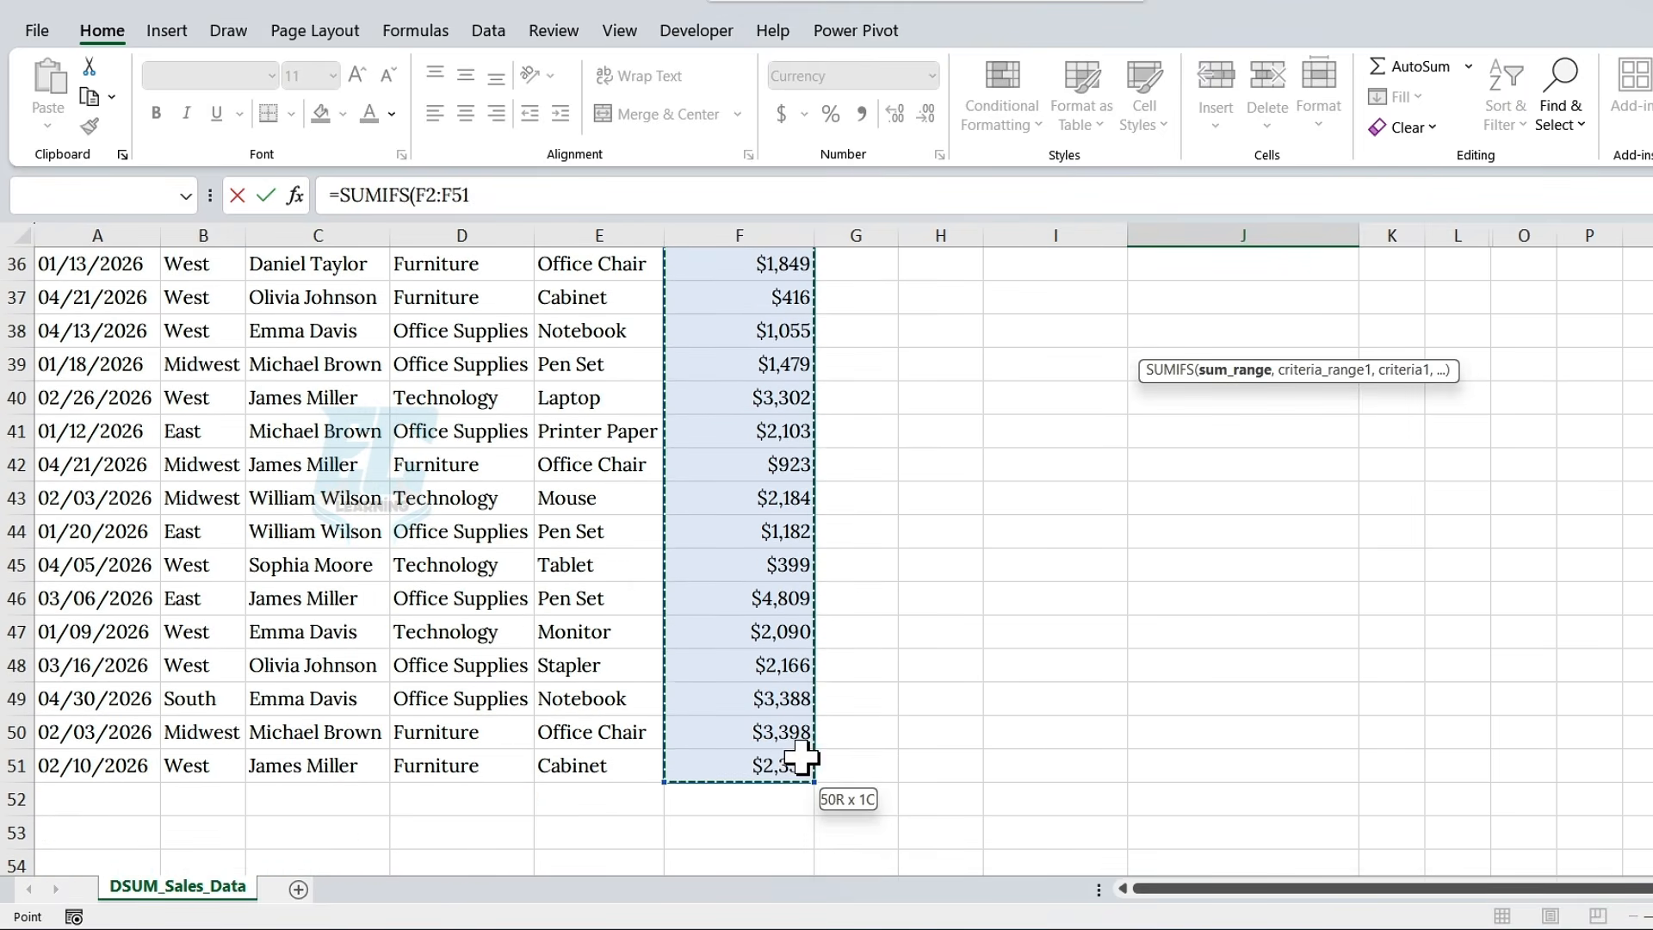
scroll(1265, 542, up, 12)
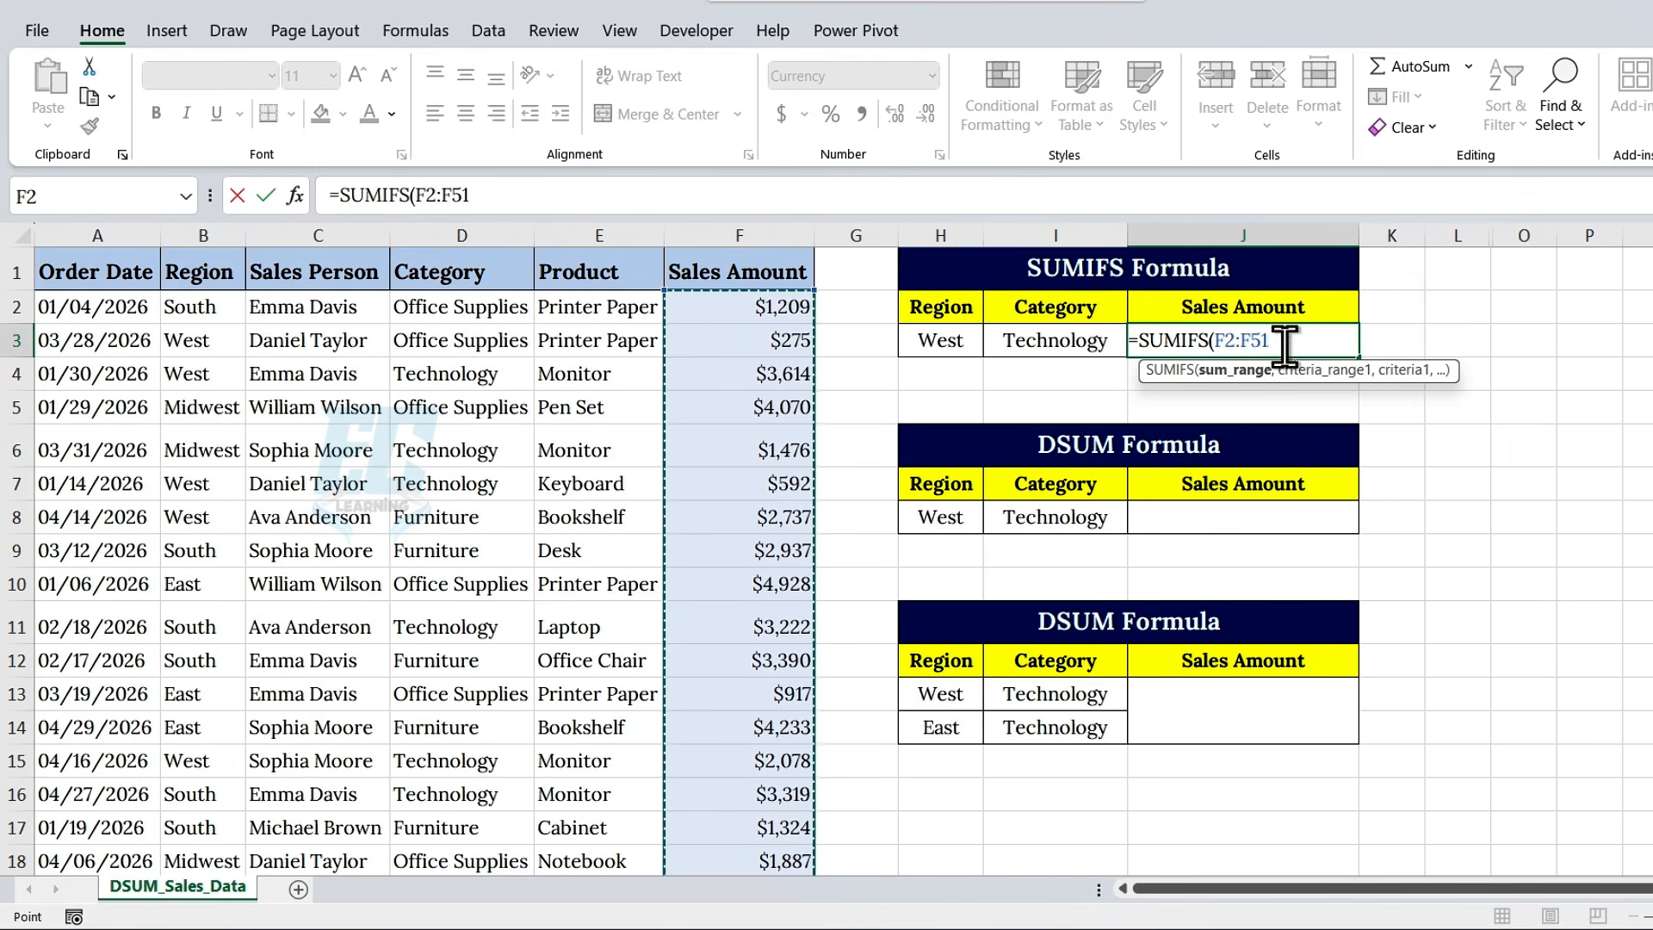
drag(1284, 345, 1216, 342)
key(BackSpace)
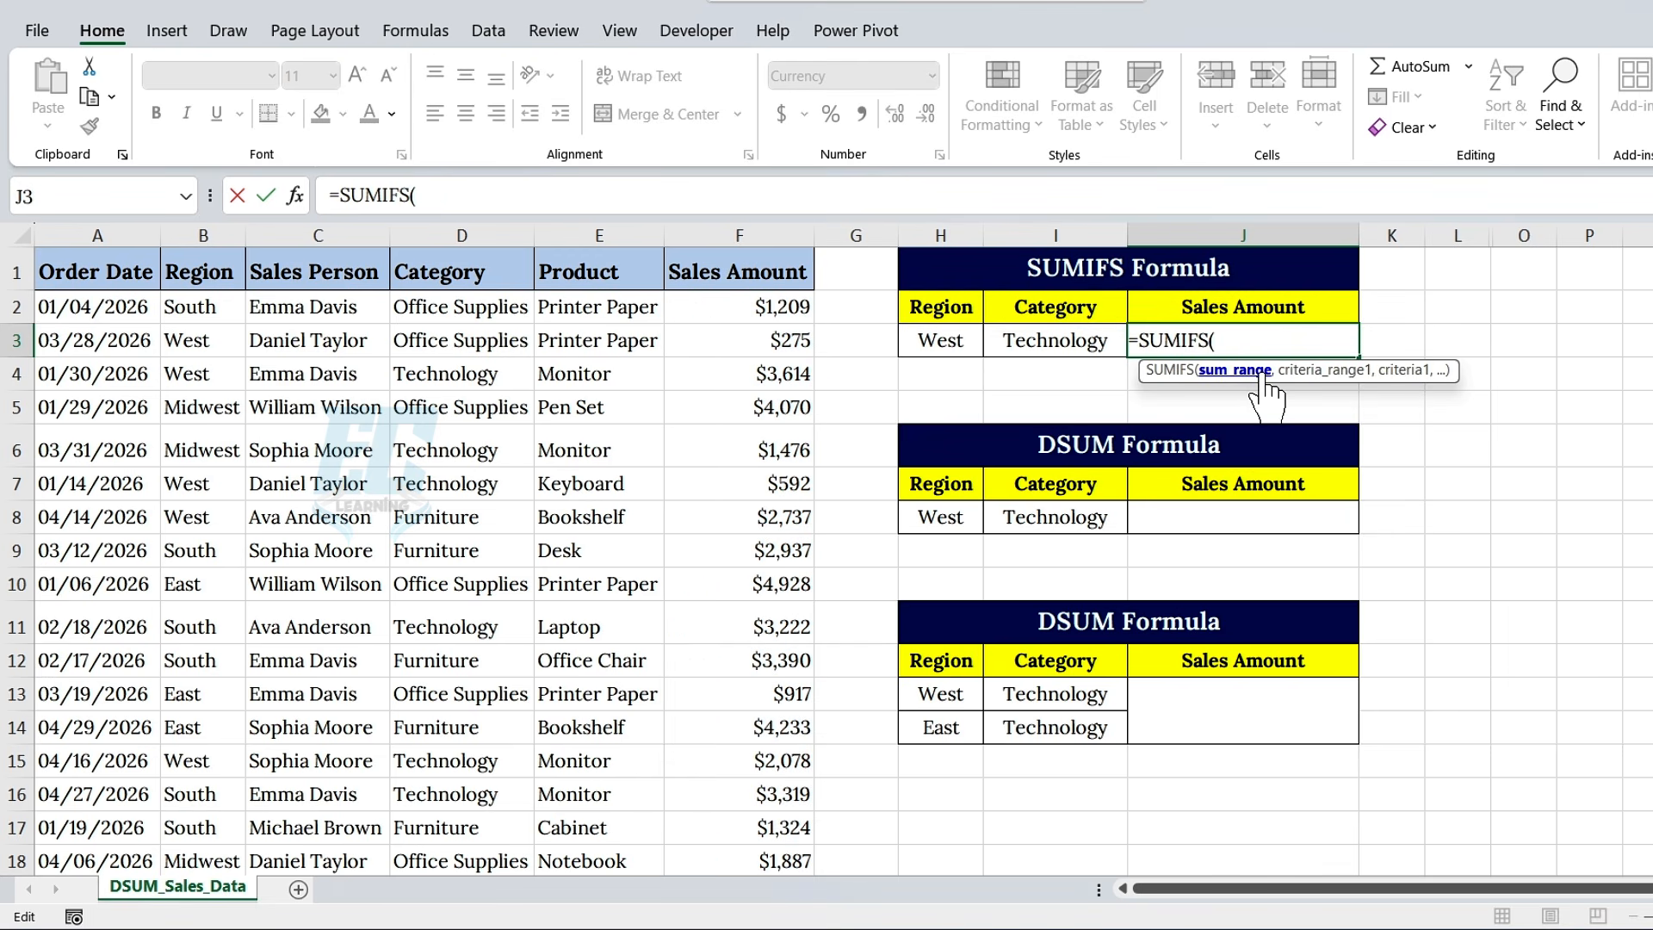
- Set the SUMIFS sum range to the Sales Amount values in F2:F51
click(744, 310)
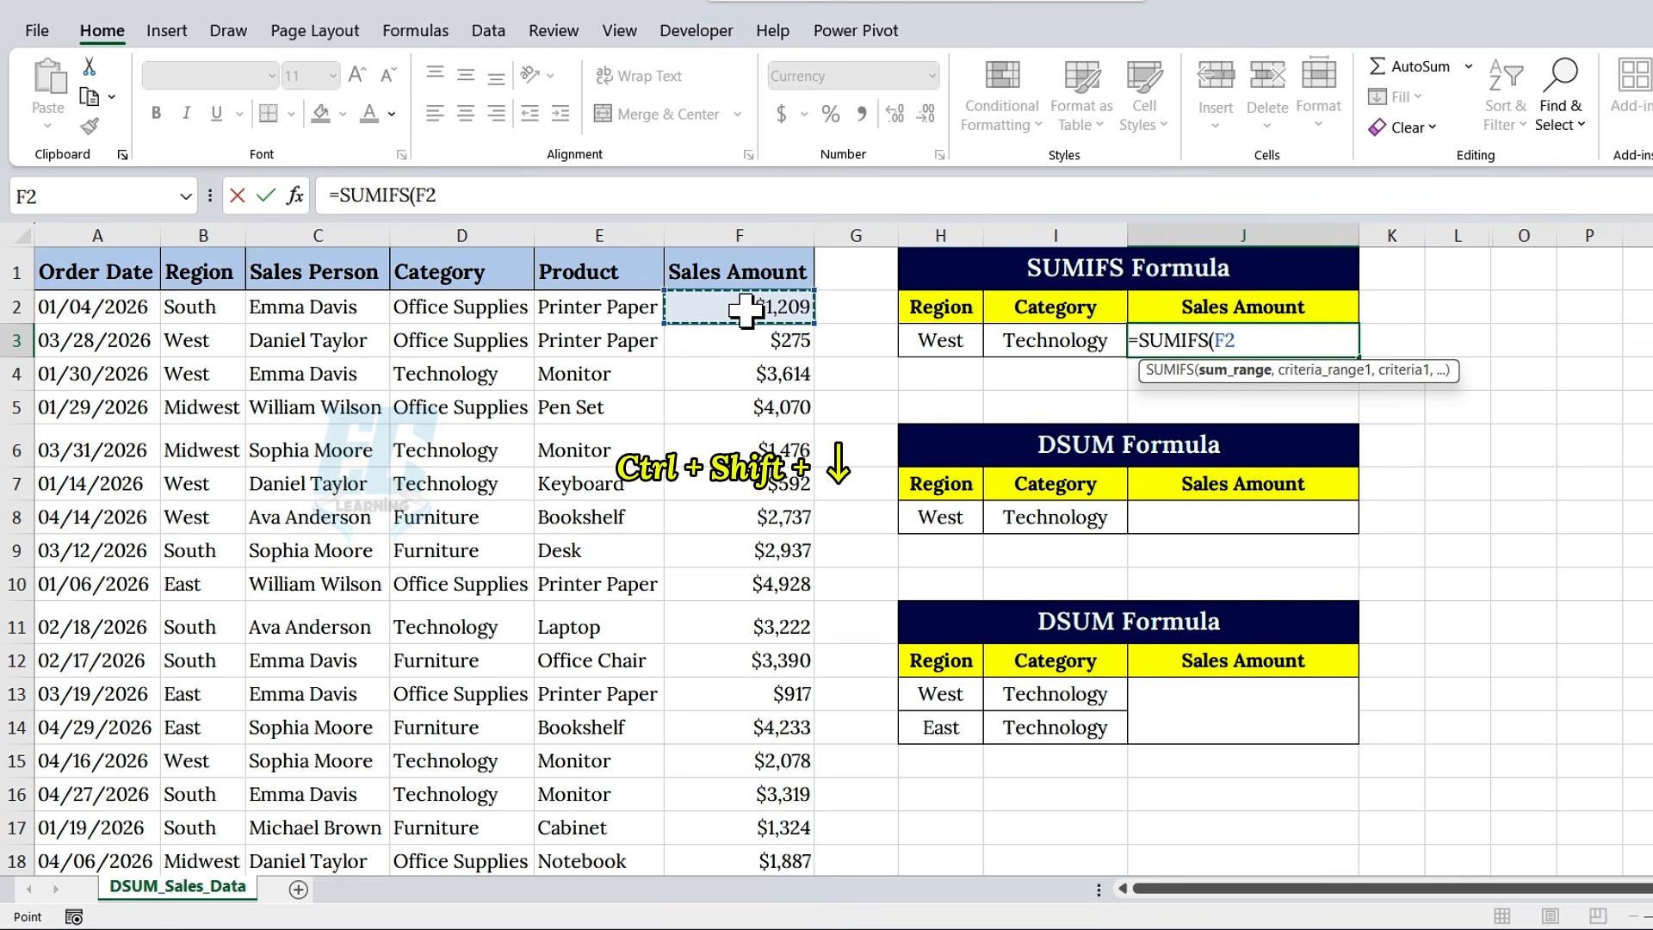
key(ctrl+shift+Down)
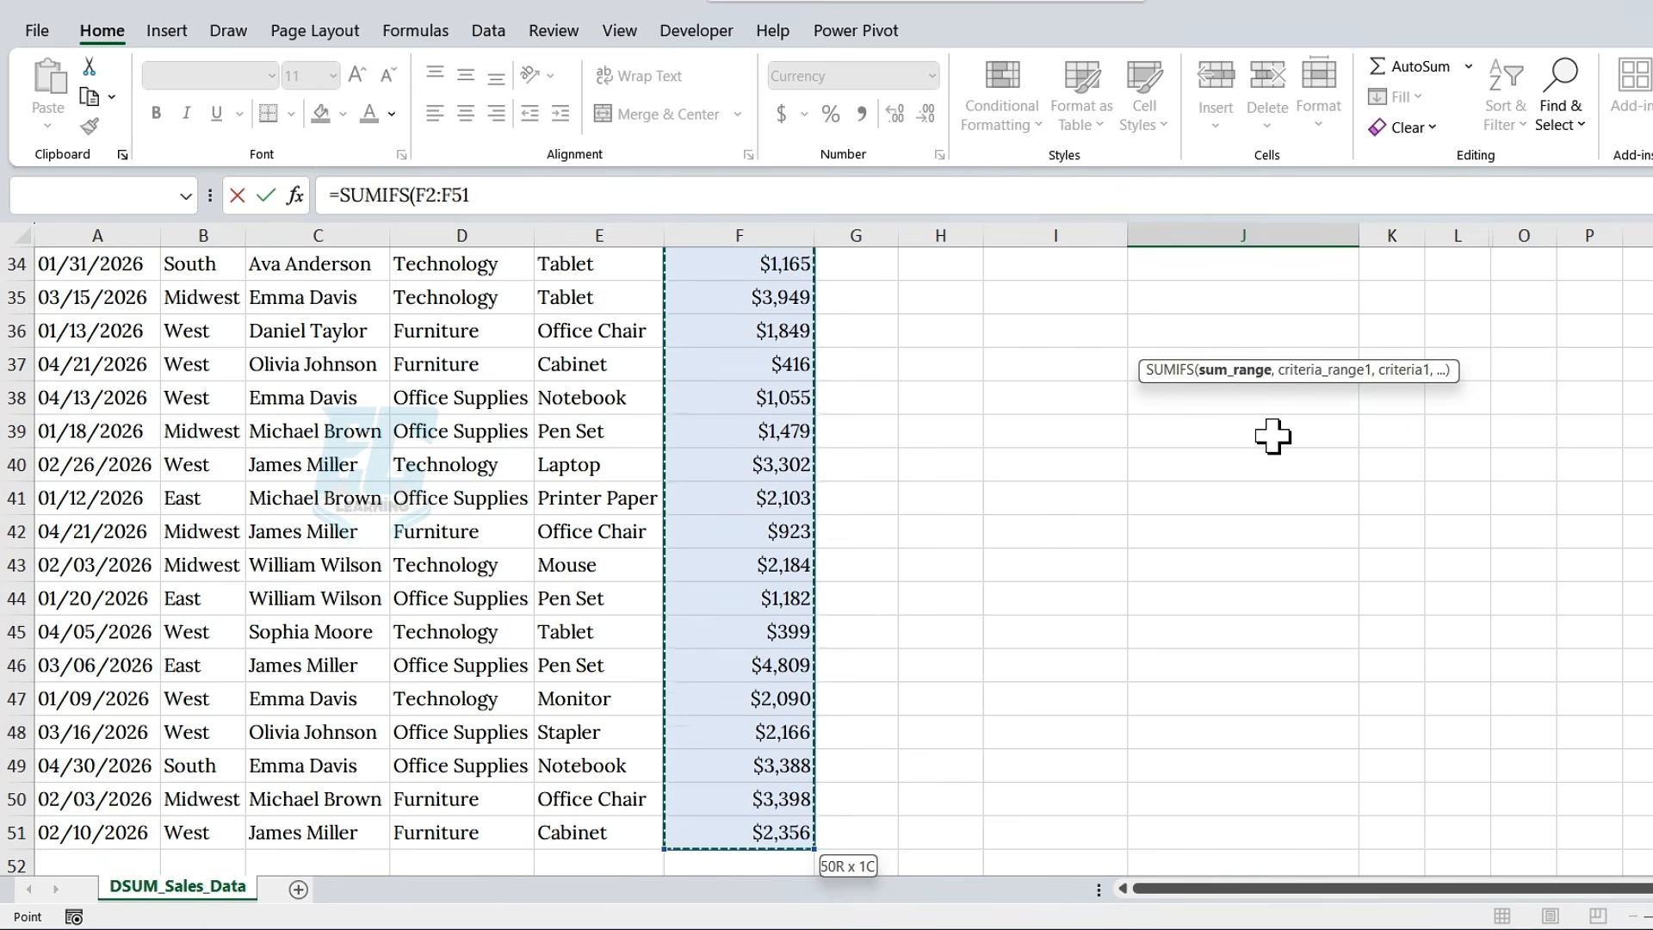
scroll(1272, 436, up, 11)
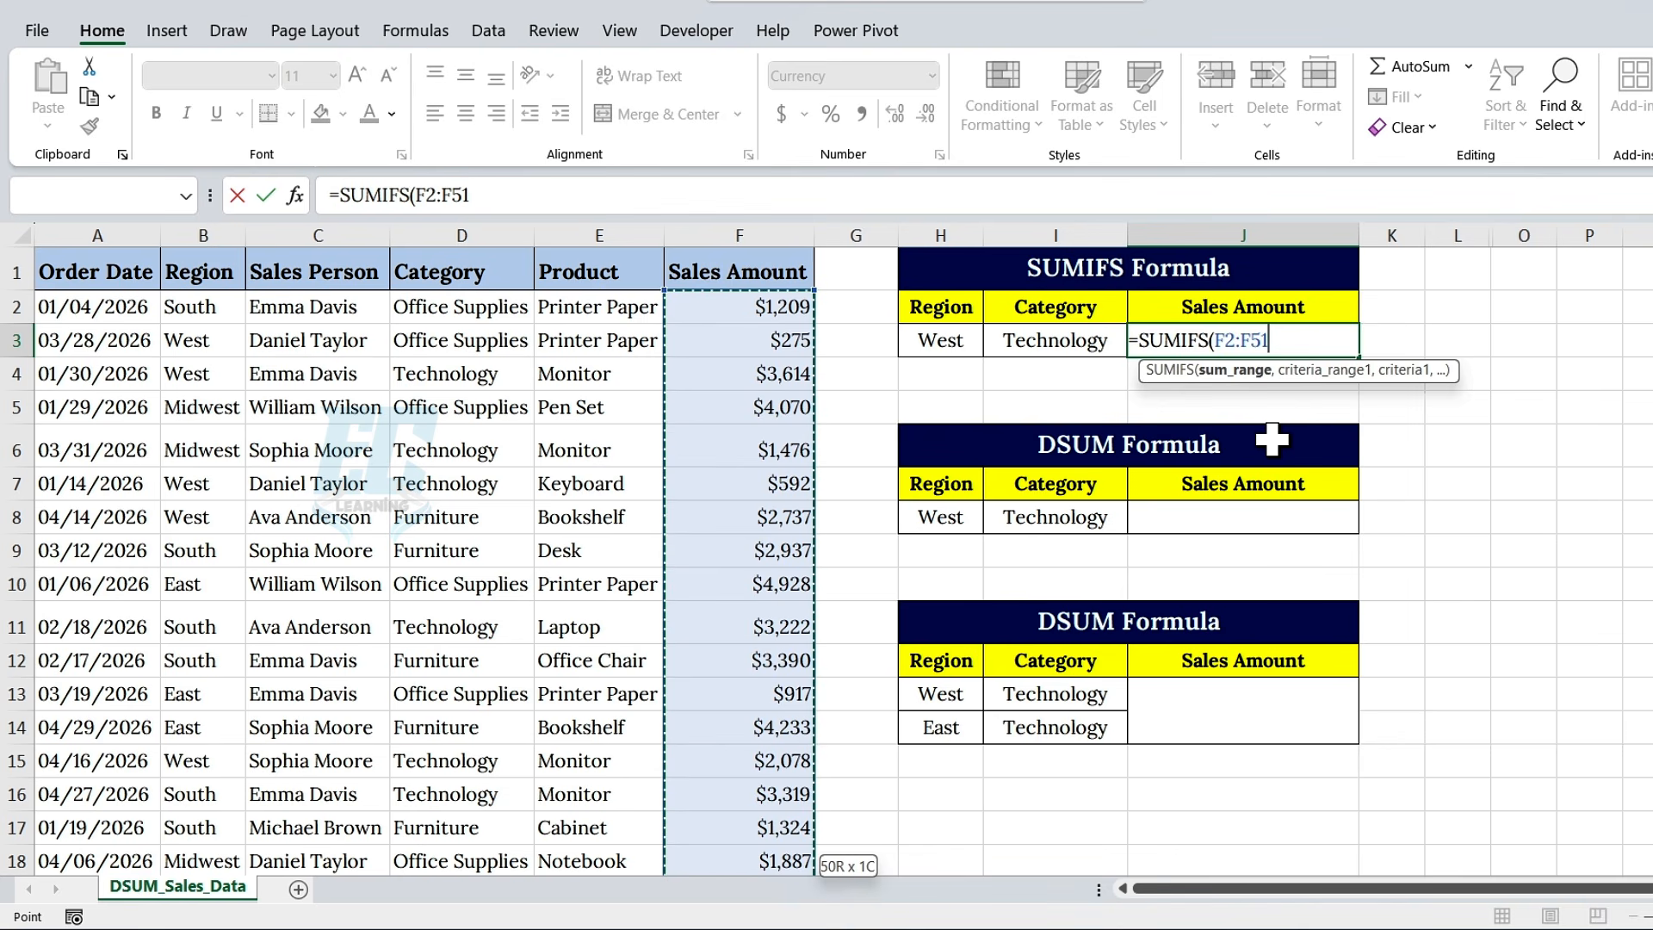
text(,)
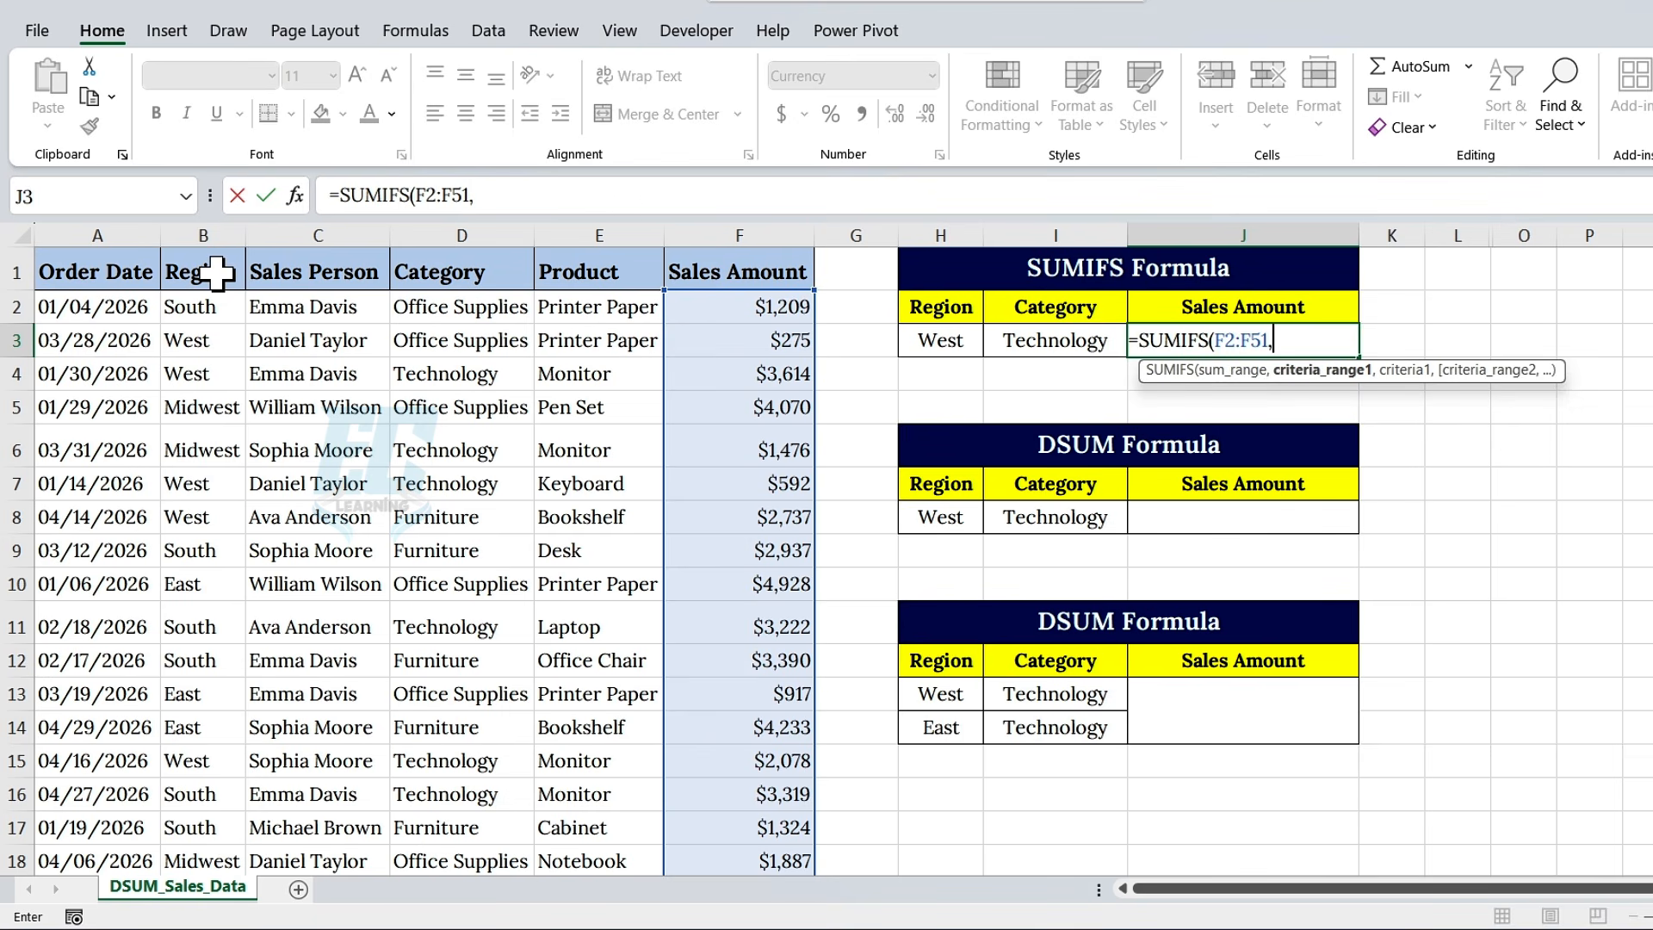
- Add the Region values B2:B51 as the first criteria range, with H3 as its criterion
click(227, 311)
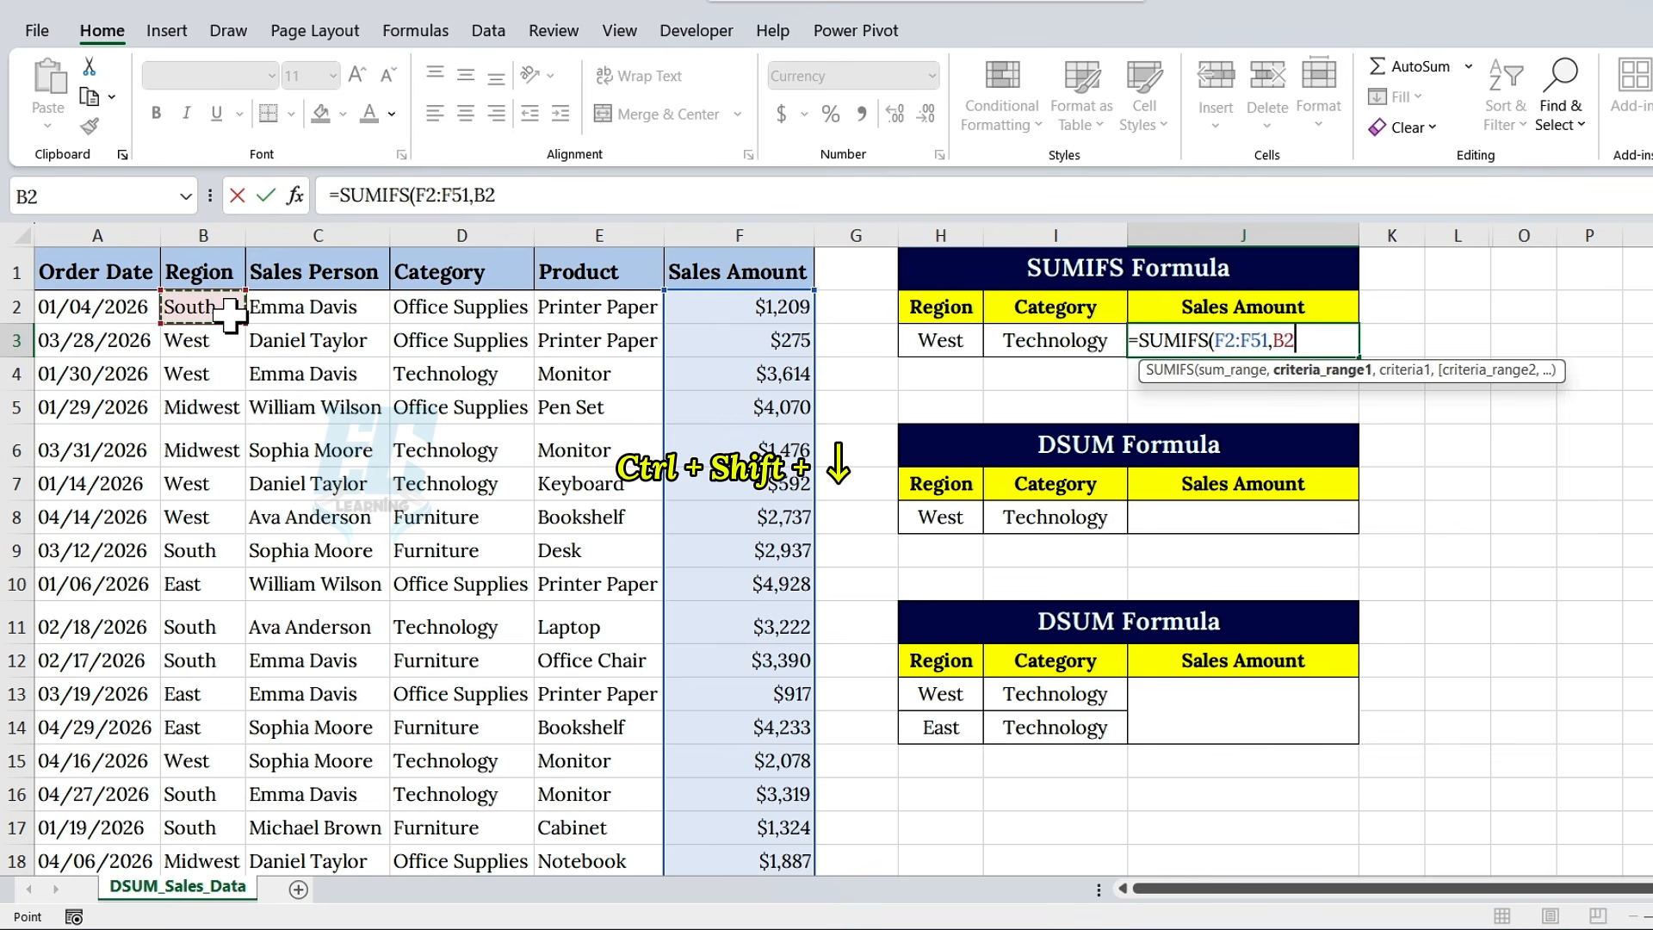
key(ctrl+shift+Down)
scroll(480, 368, up, 11)
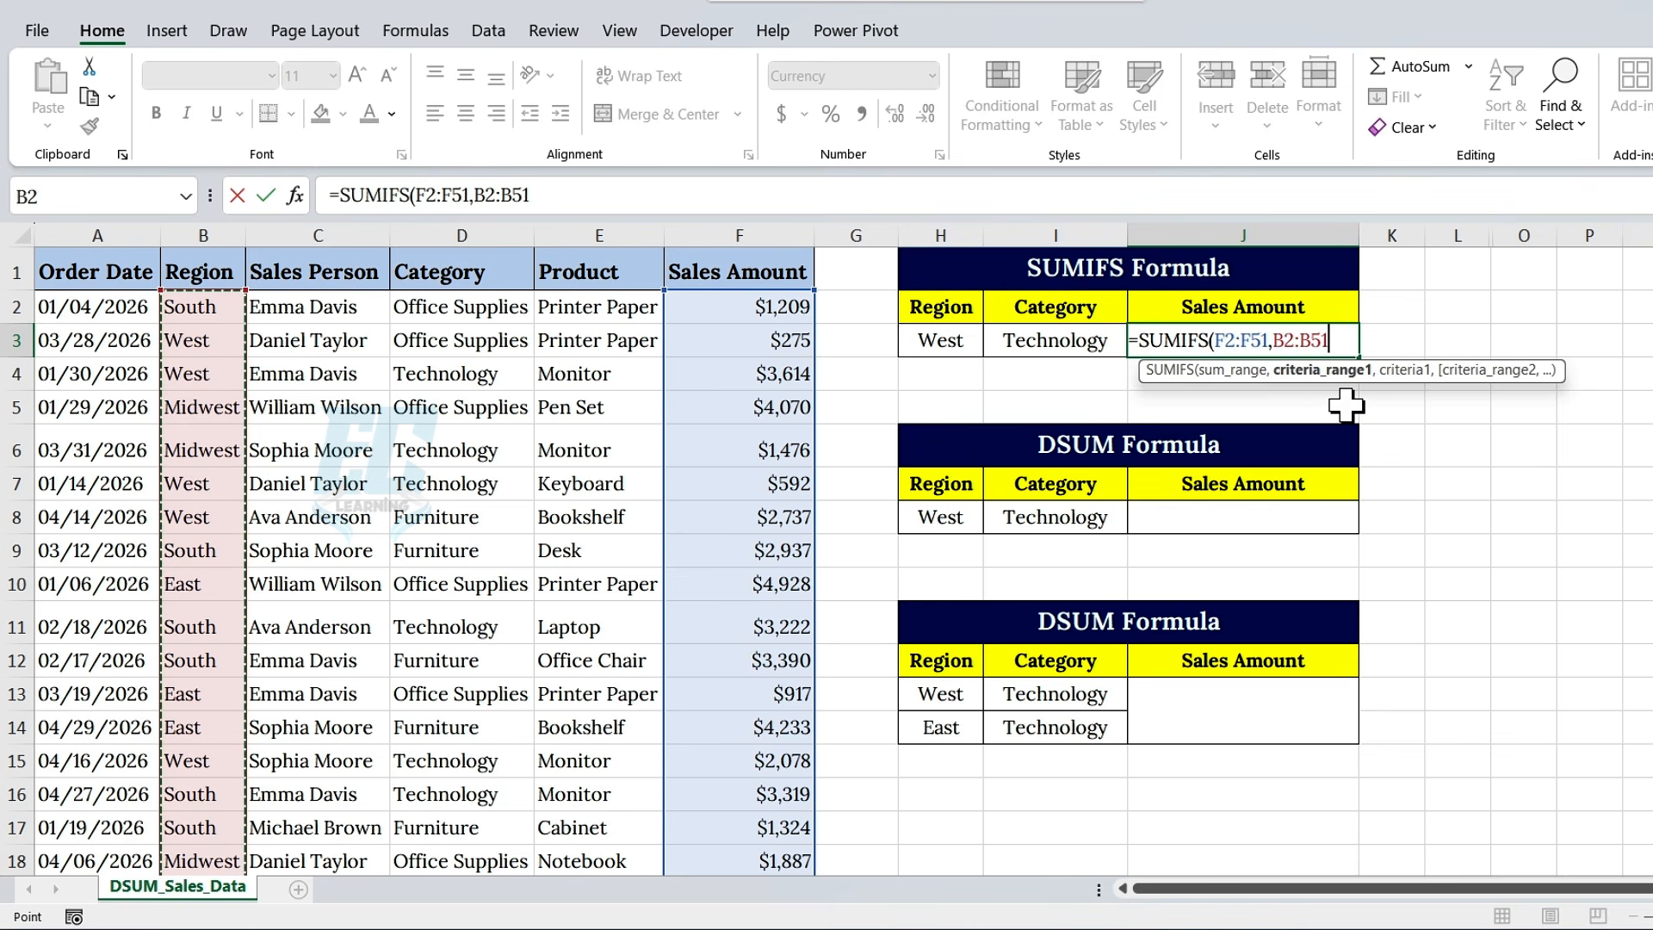
text(,)
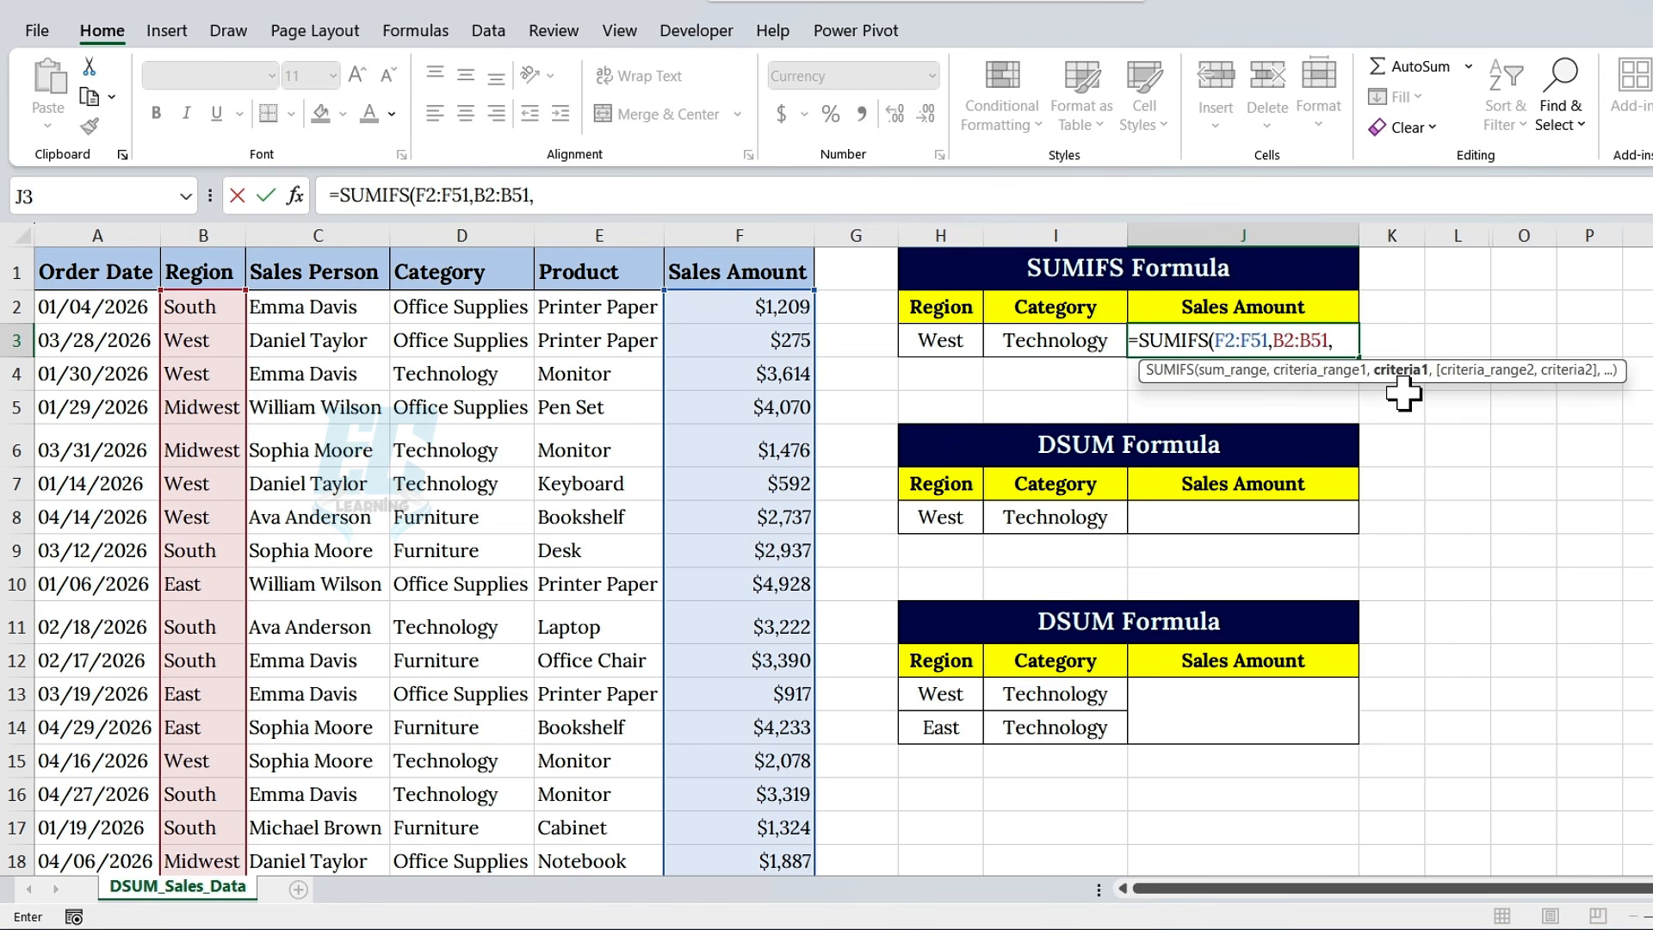
click(947, 344)
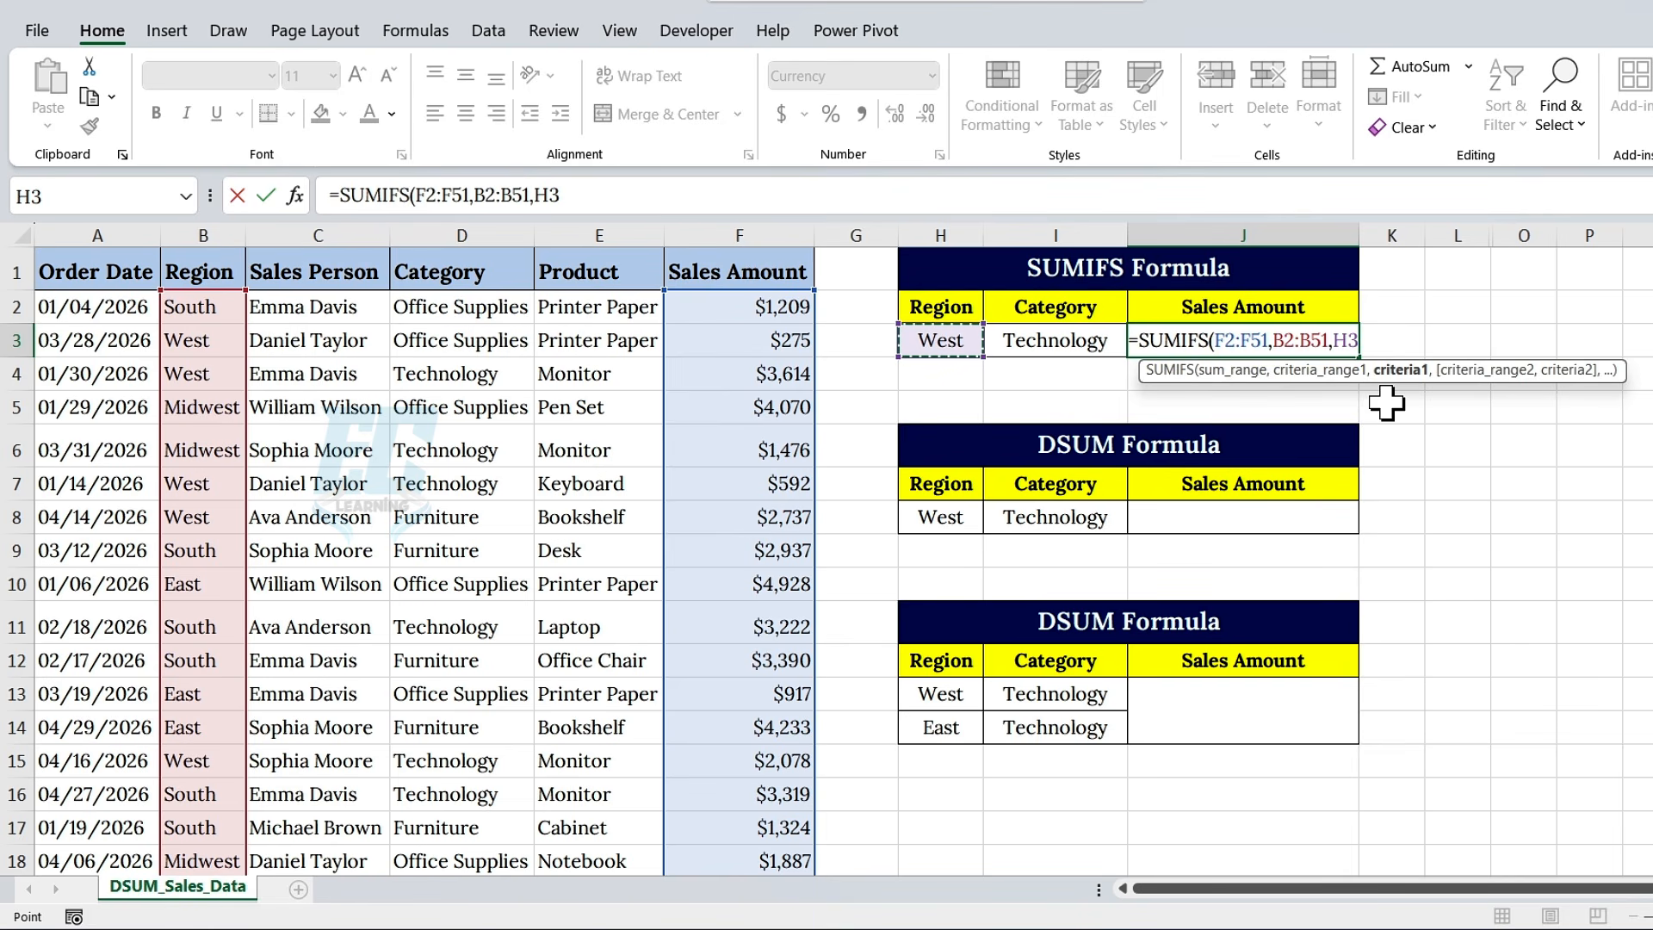
text(,)
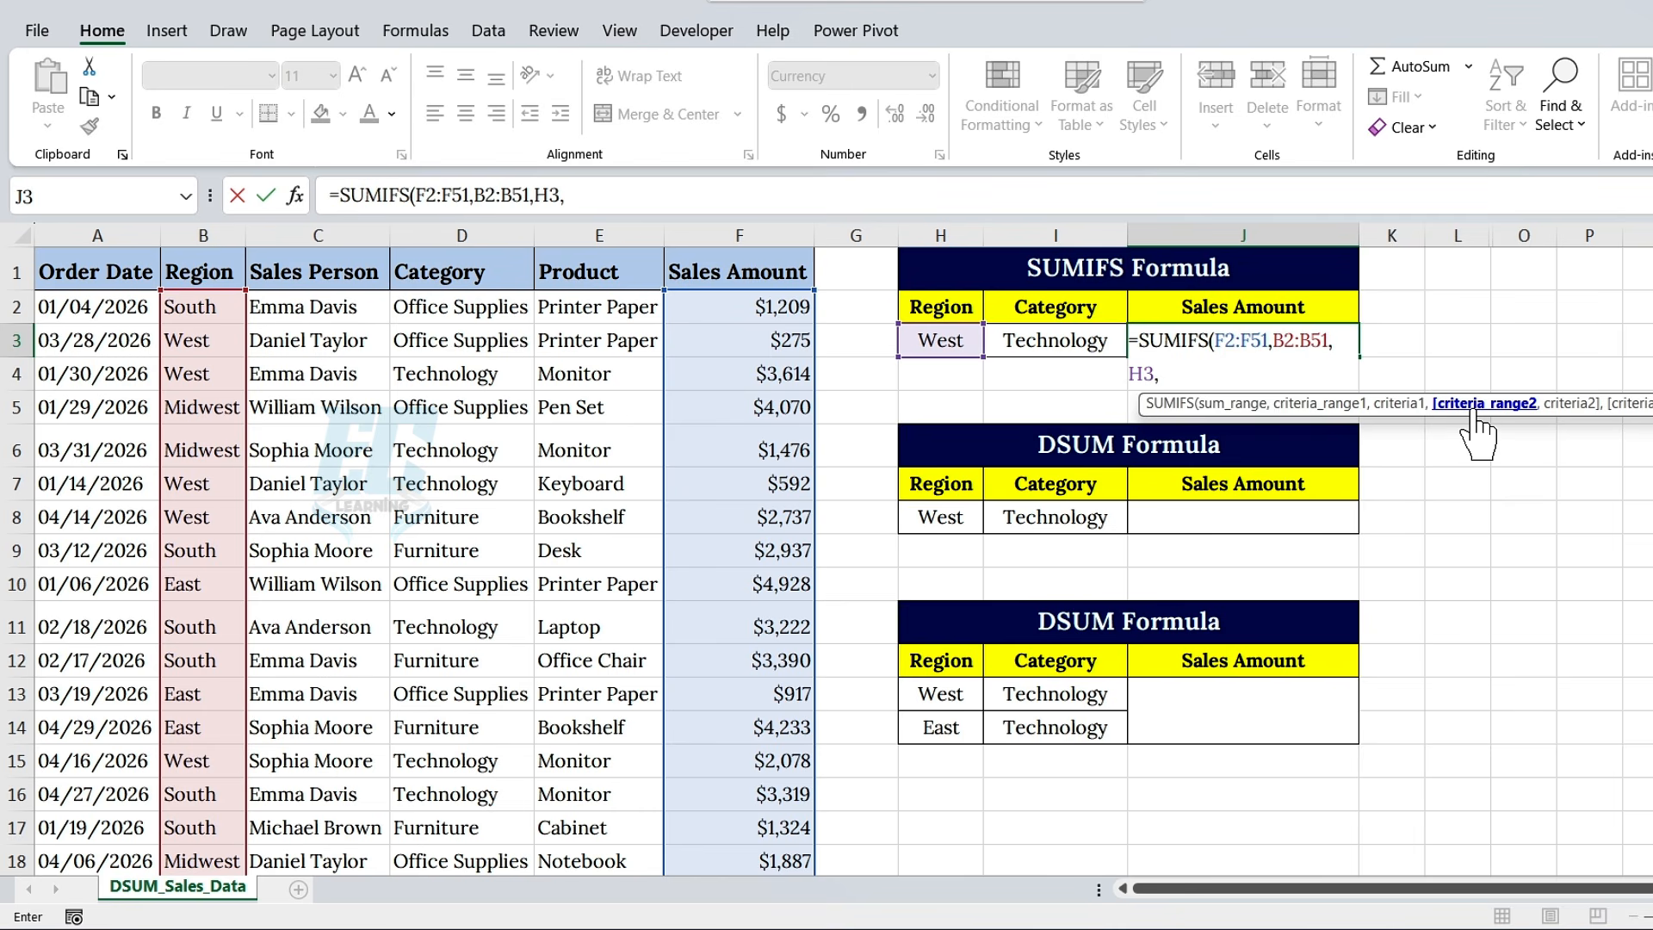
- Add the Category values D2:D51 as the second criteria range with I3 as criterion, and complete the SUMIFS formula
click(496, 306)
key(ctrl+shift+Down)
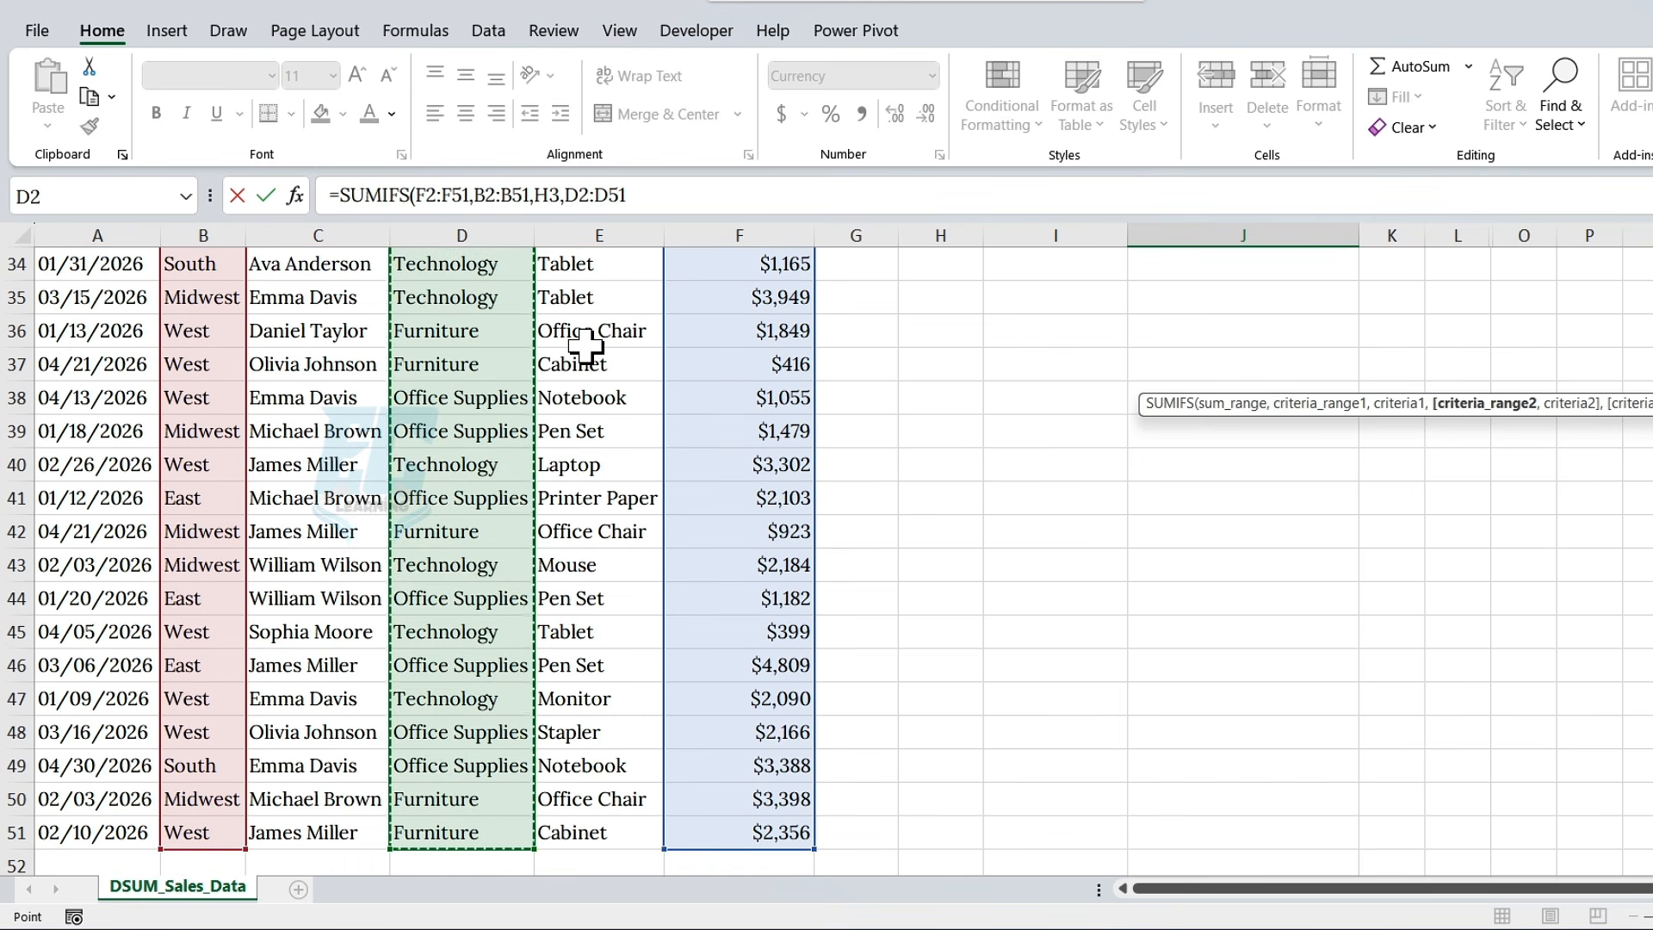
scroll(1384, 439, up, 11)
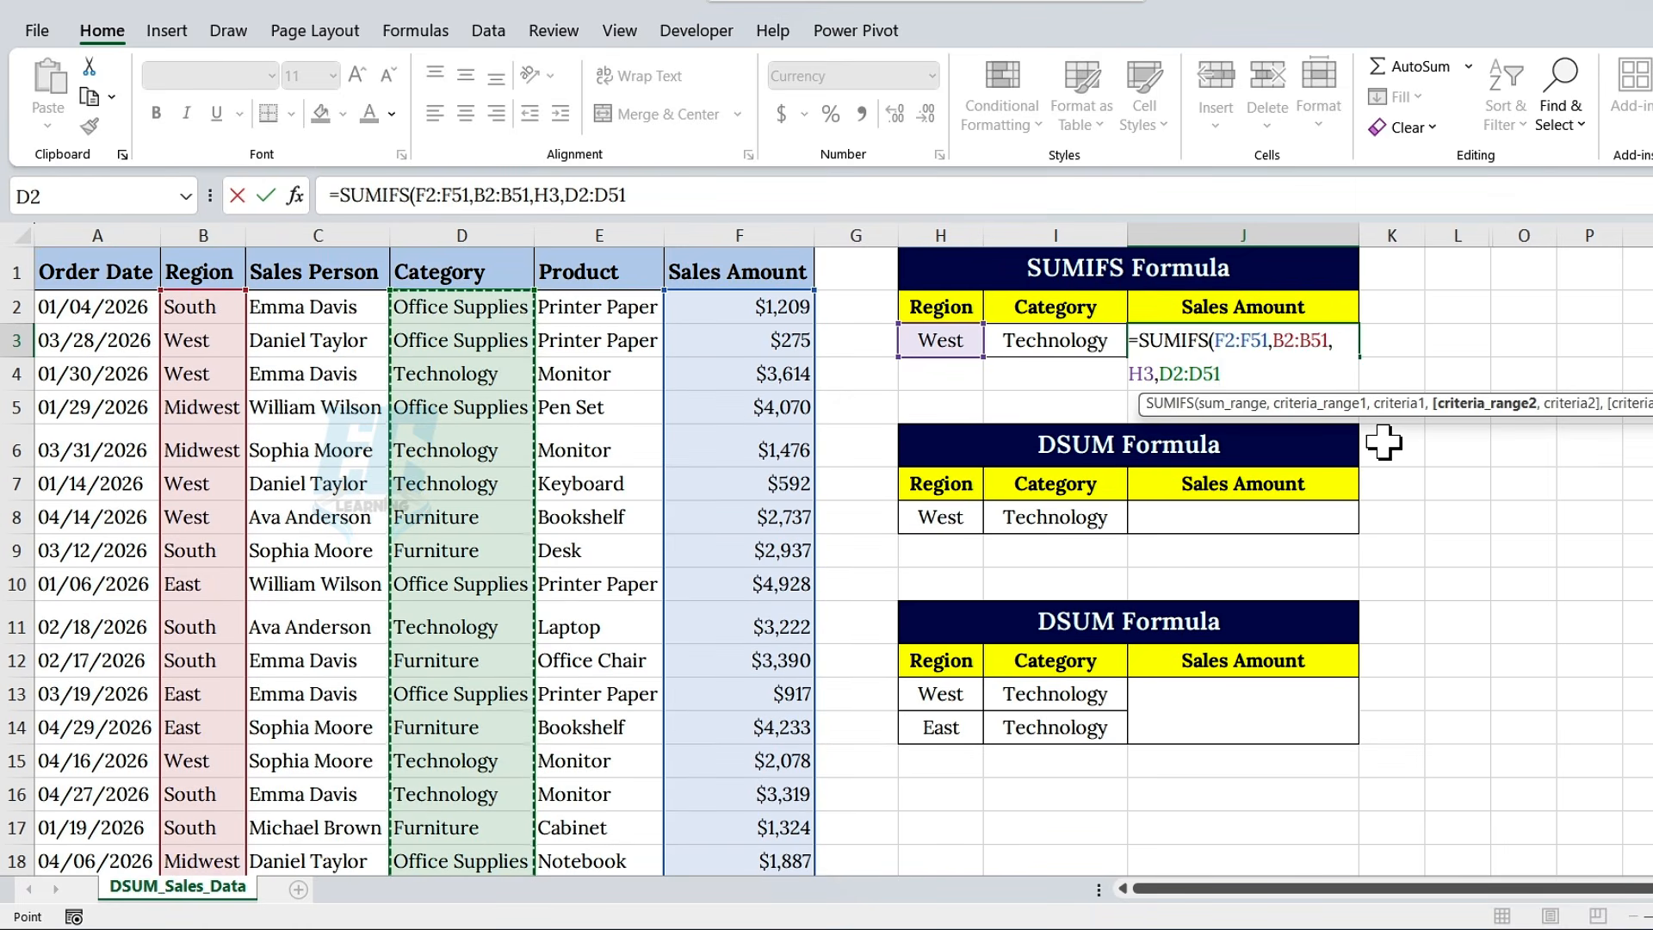
text(,)
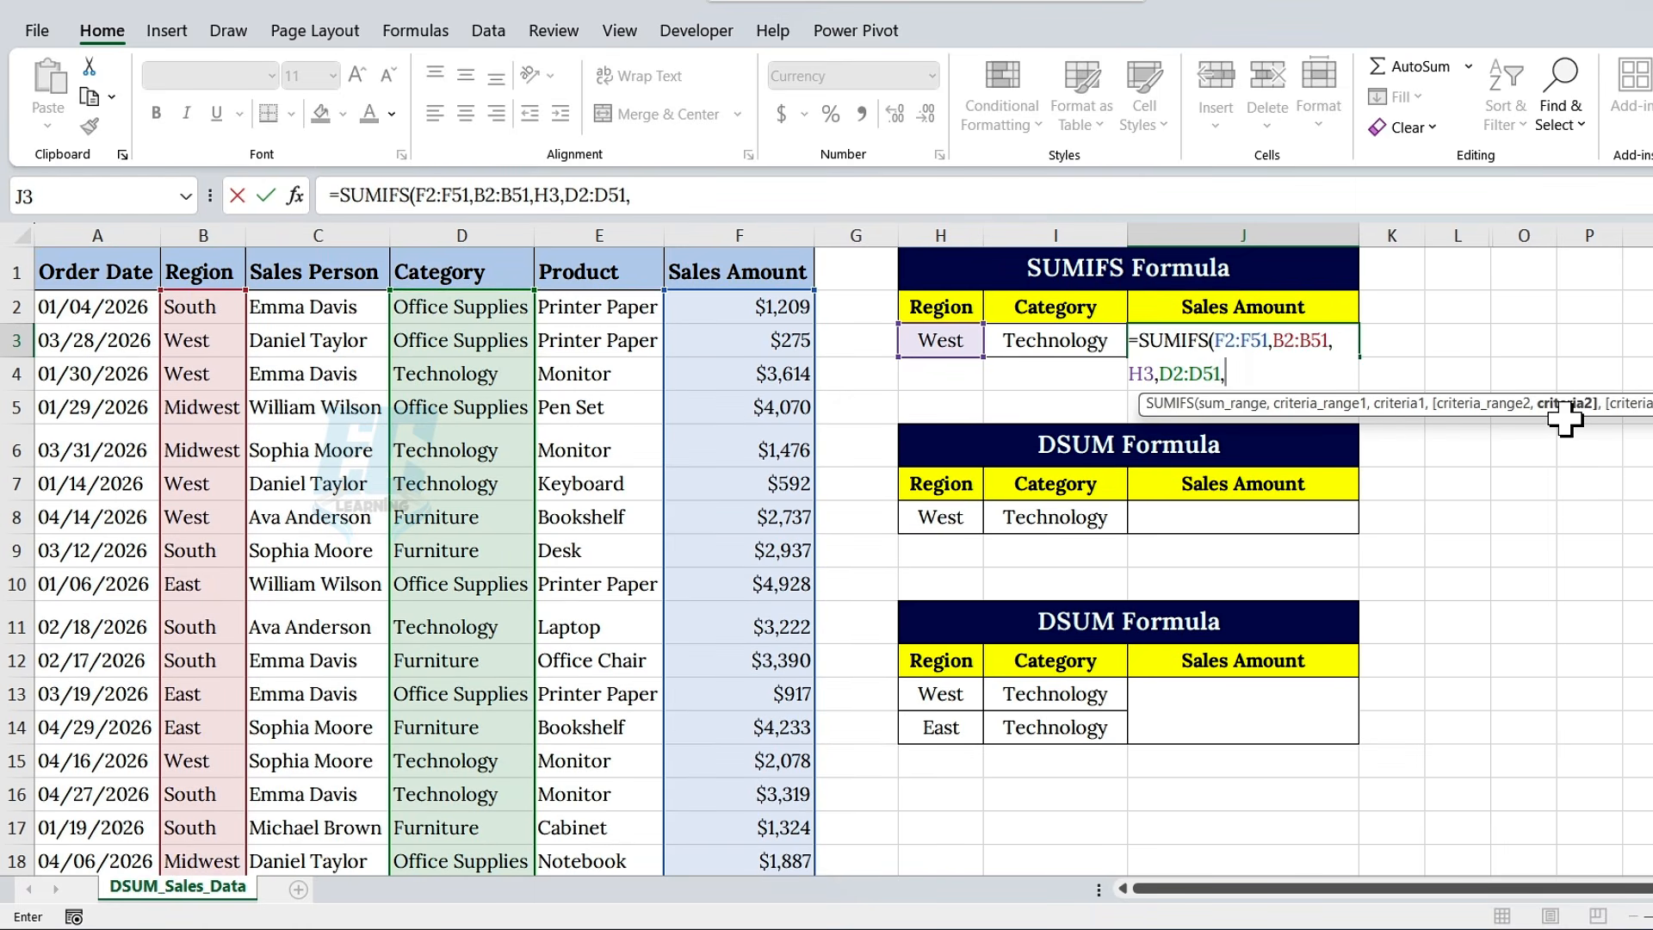
click(1076, 349)
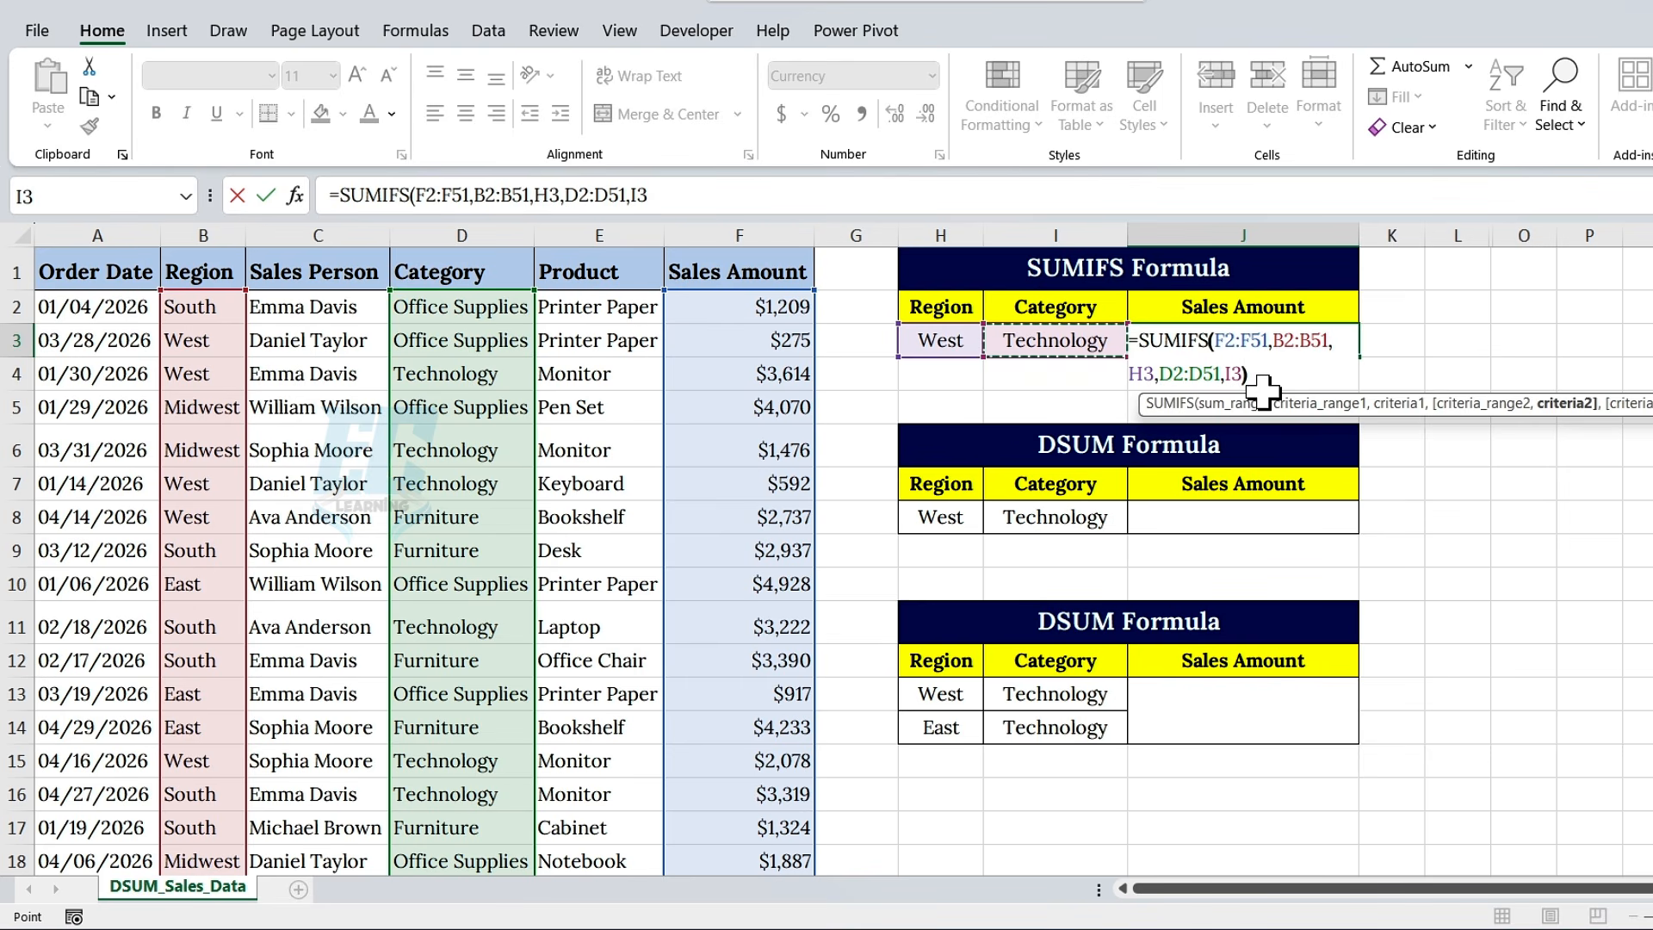
text())
key(Return)
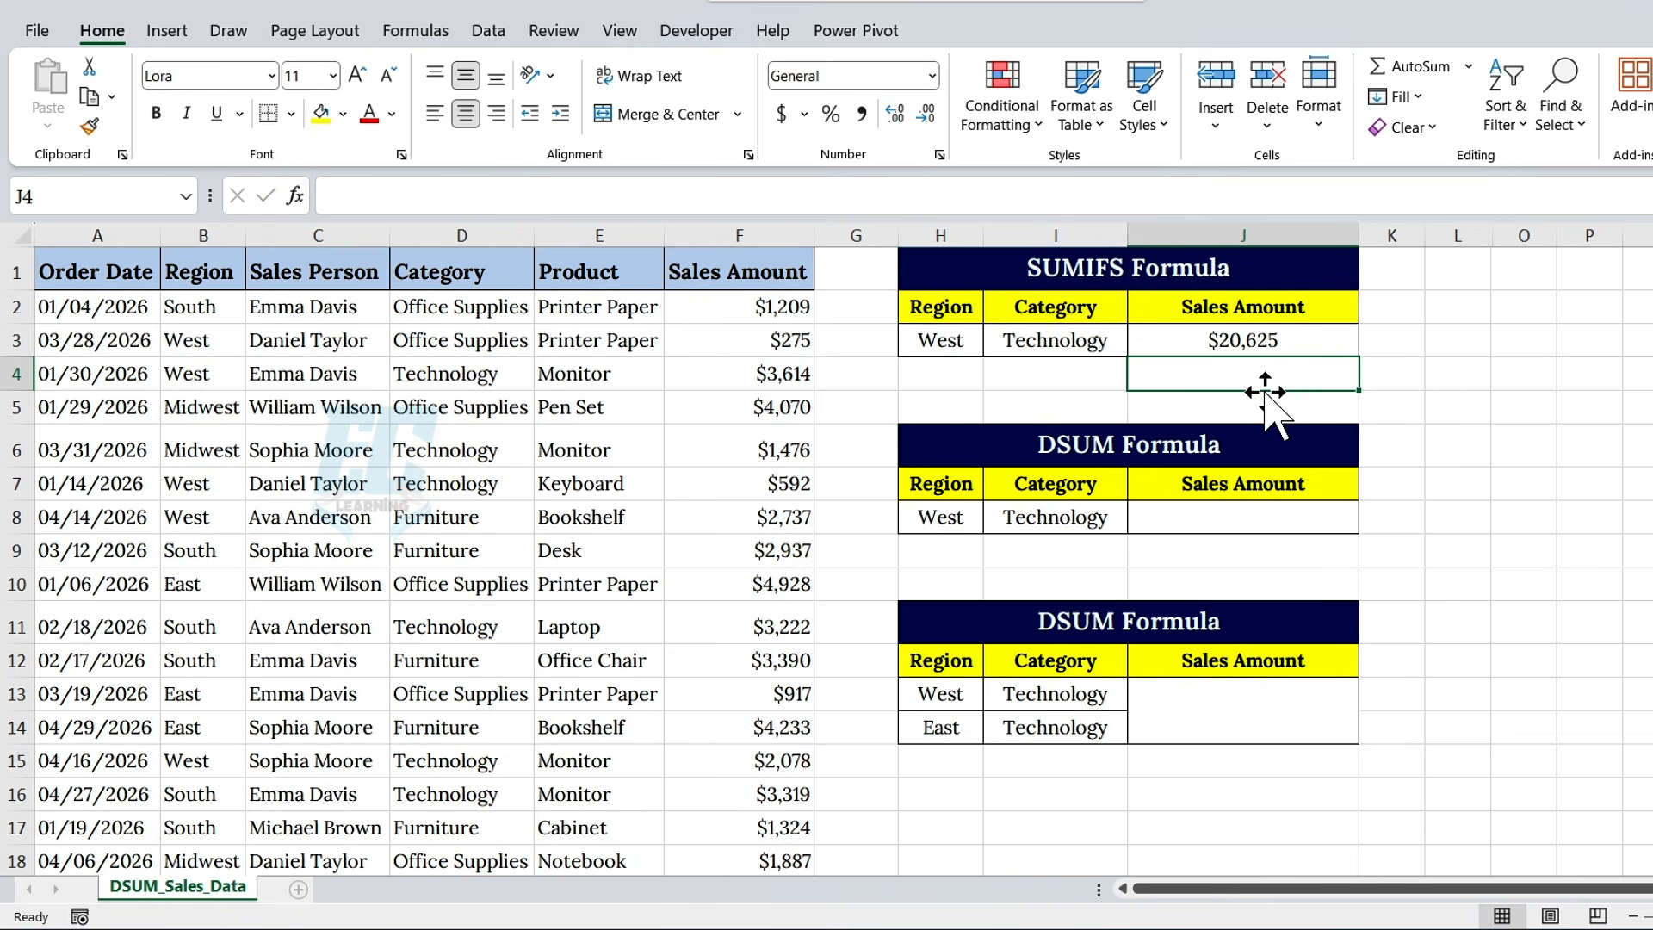
- Check the SUMIFS formula in J3 and its criteria cells, and compare the first DSUM table's headers with the dataset headers
click(1313, 349)
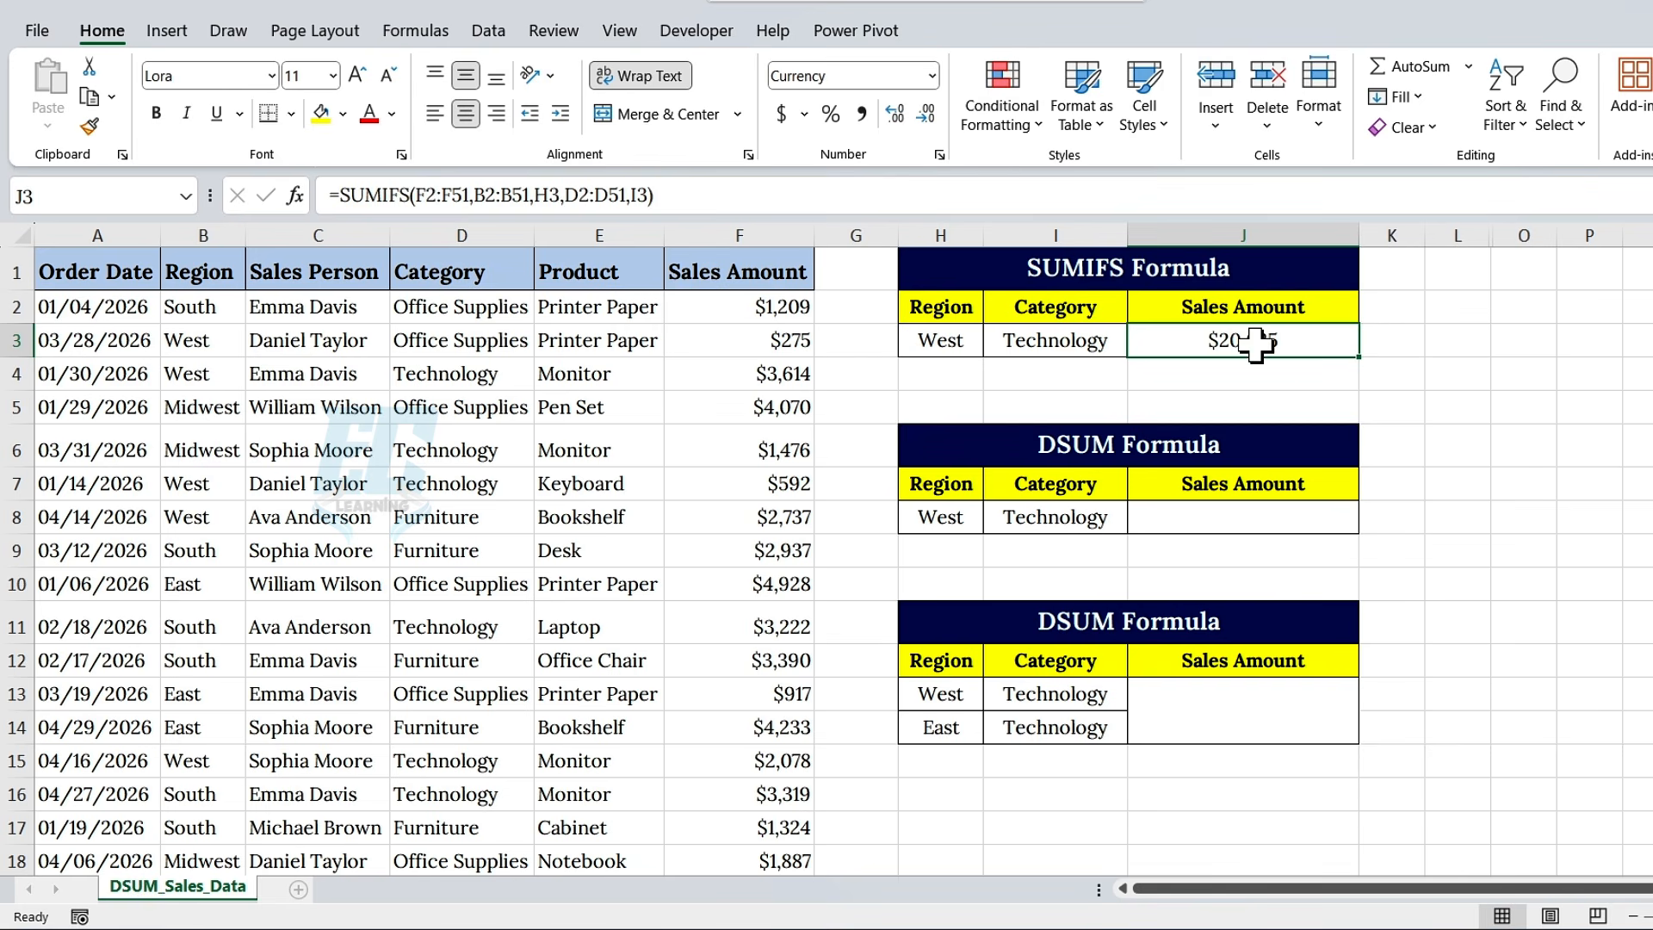
click(929, 342)
click(1087, 342)
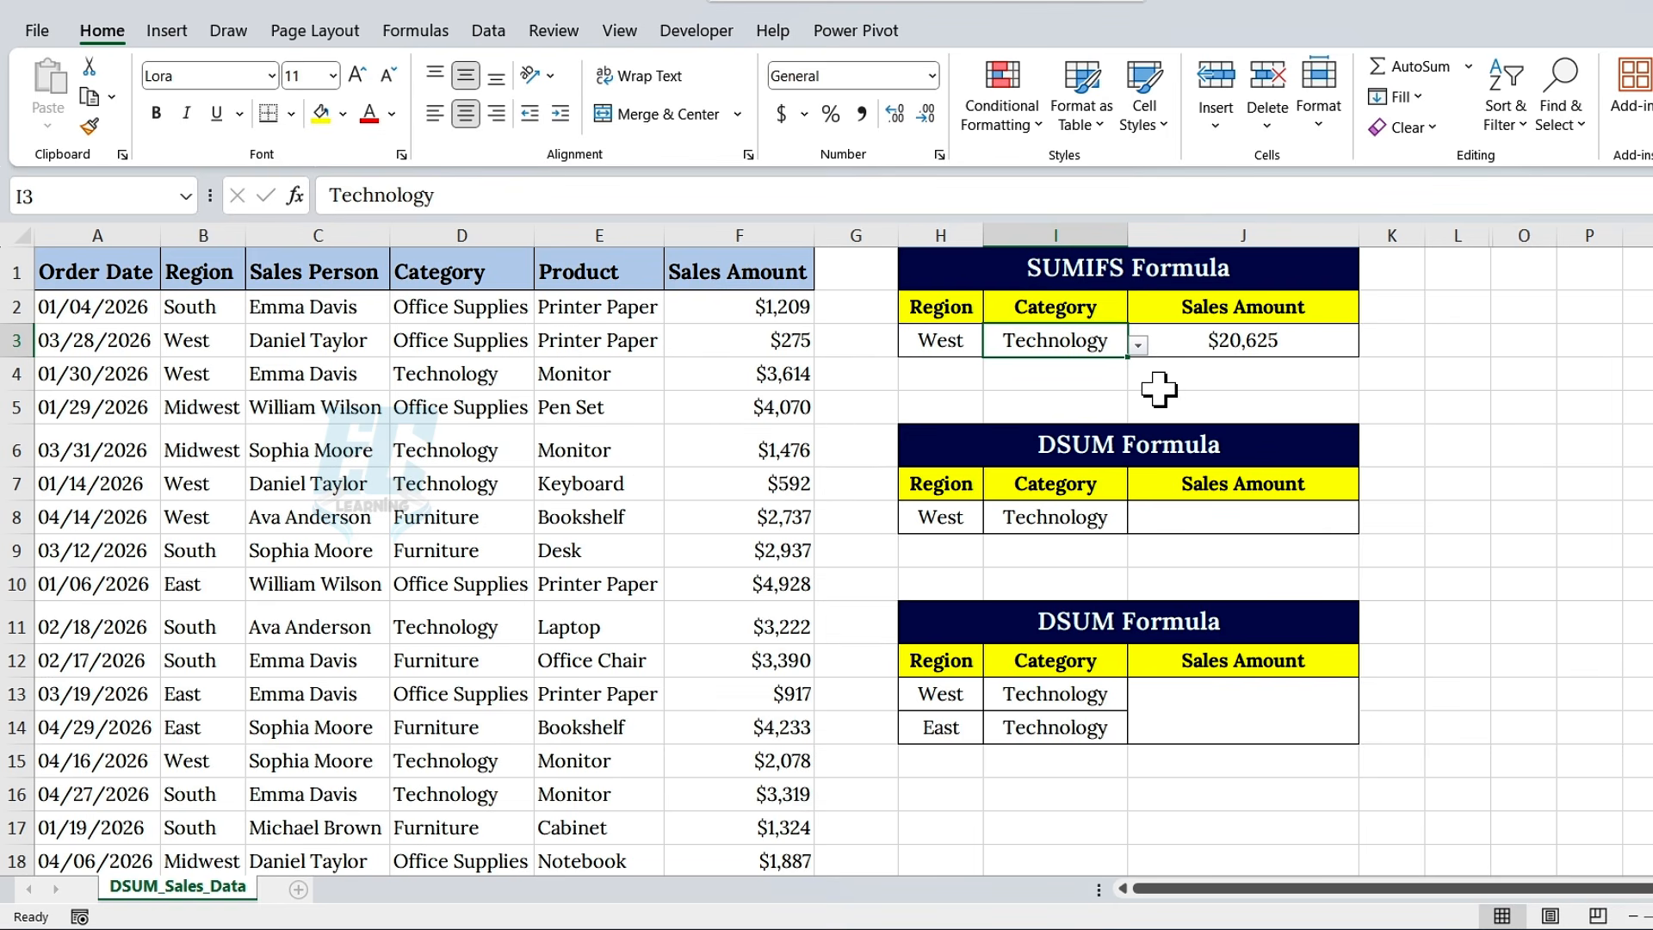
click(1252, 444)
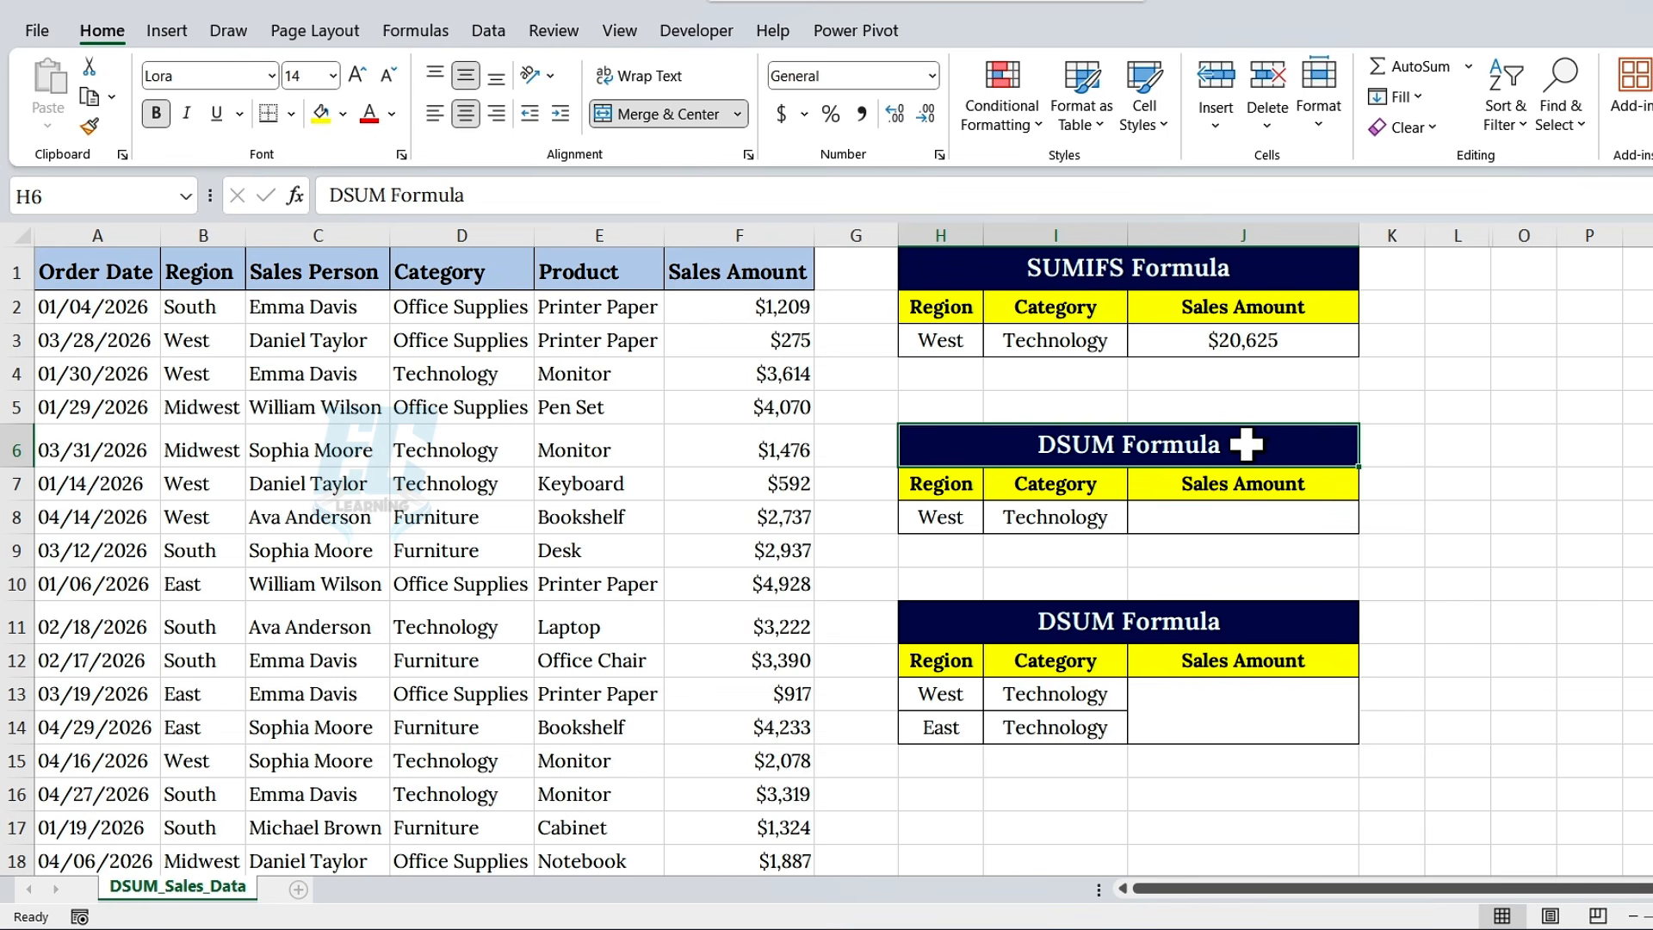
drag(946, 484, 1076, 532)
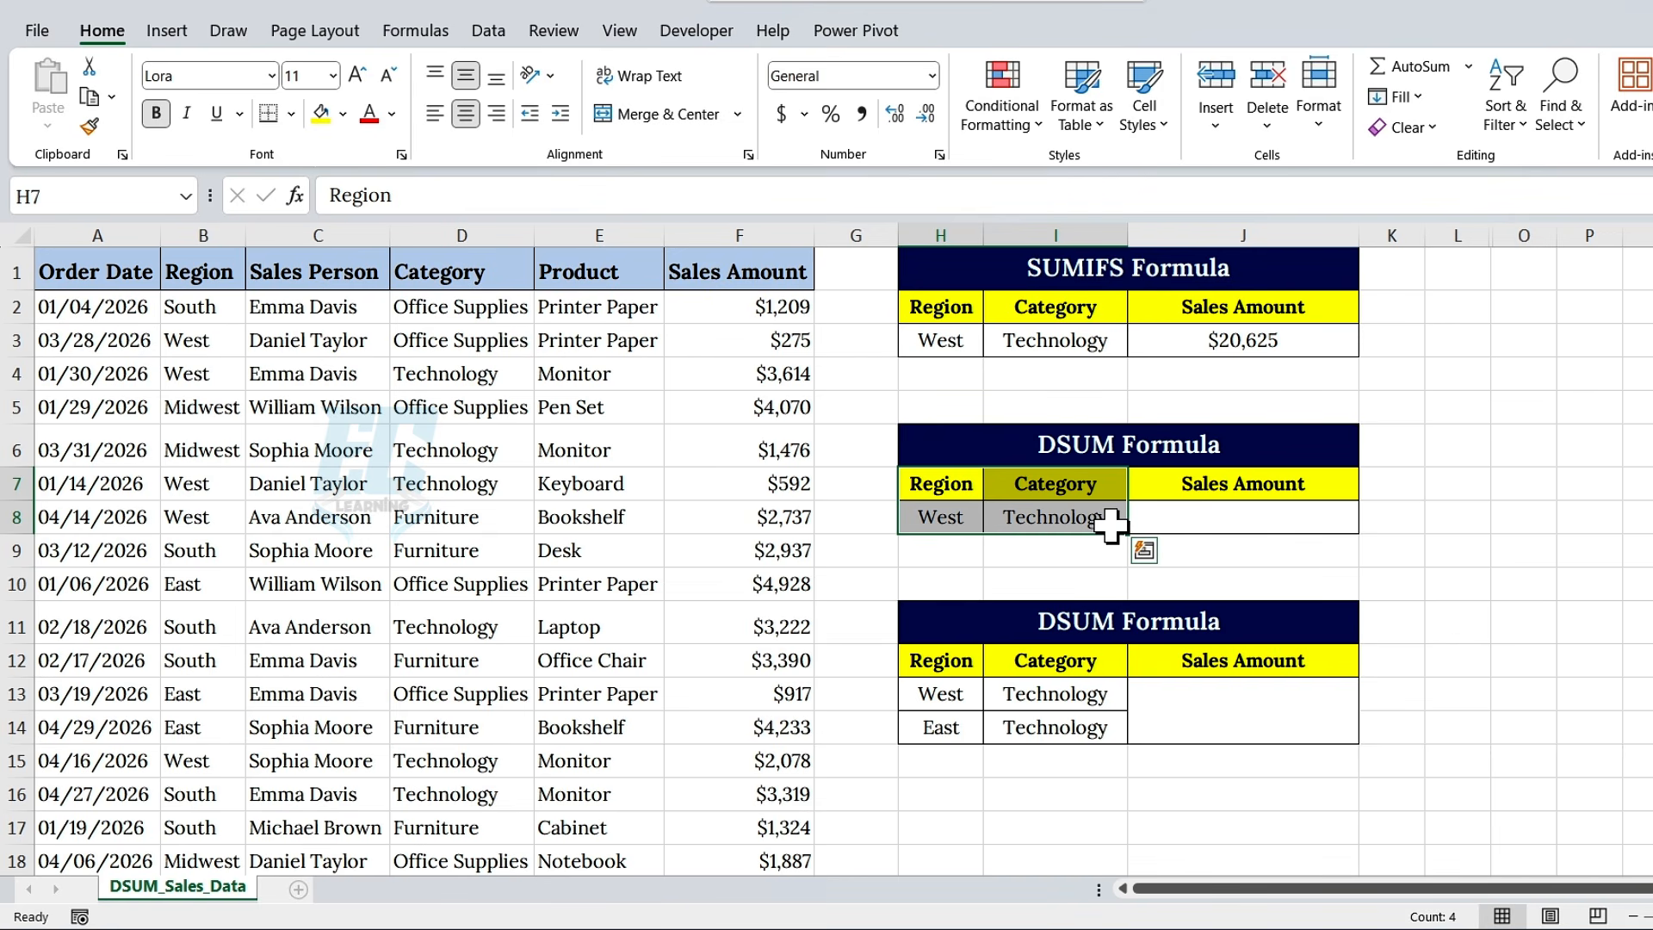
drag(960, 484, 1231, 486)
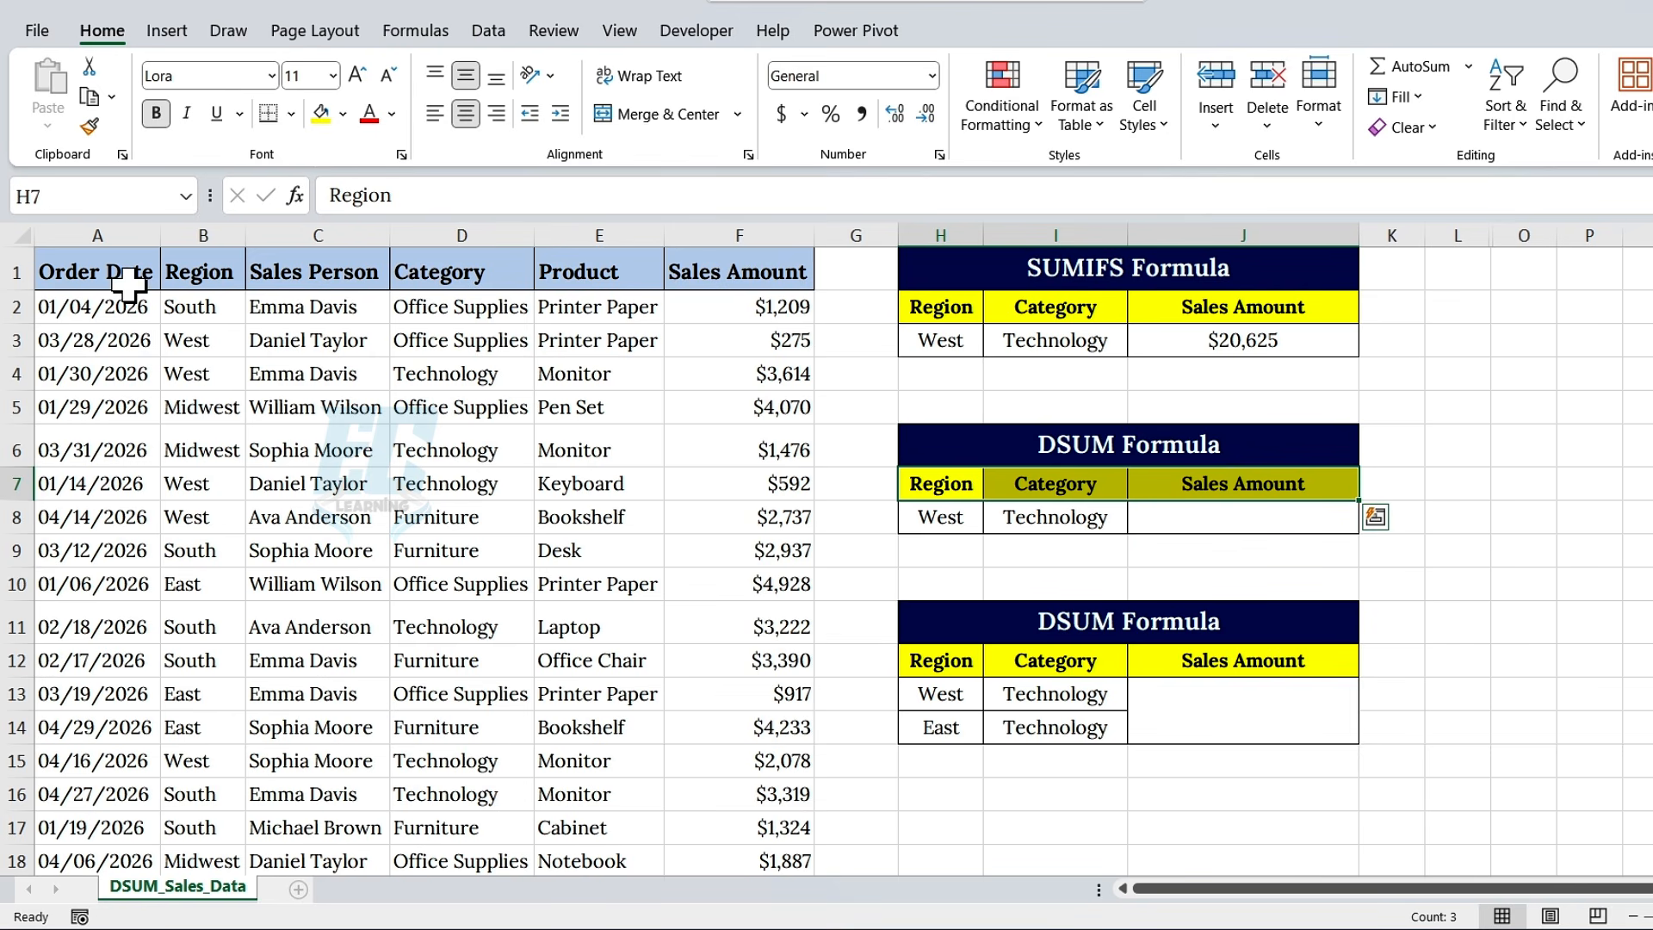
drag(129, 277, 740, 276)
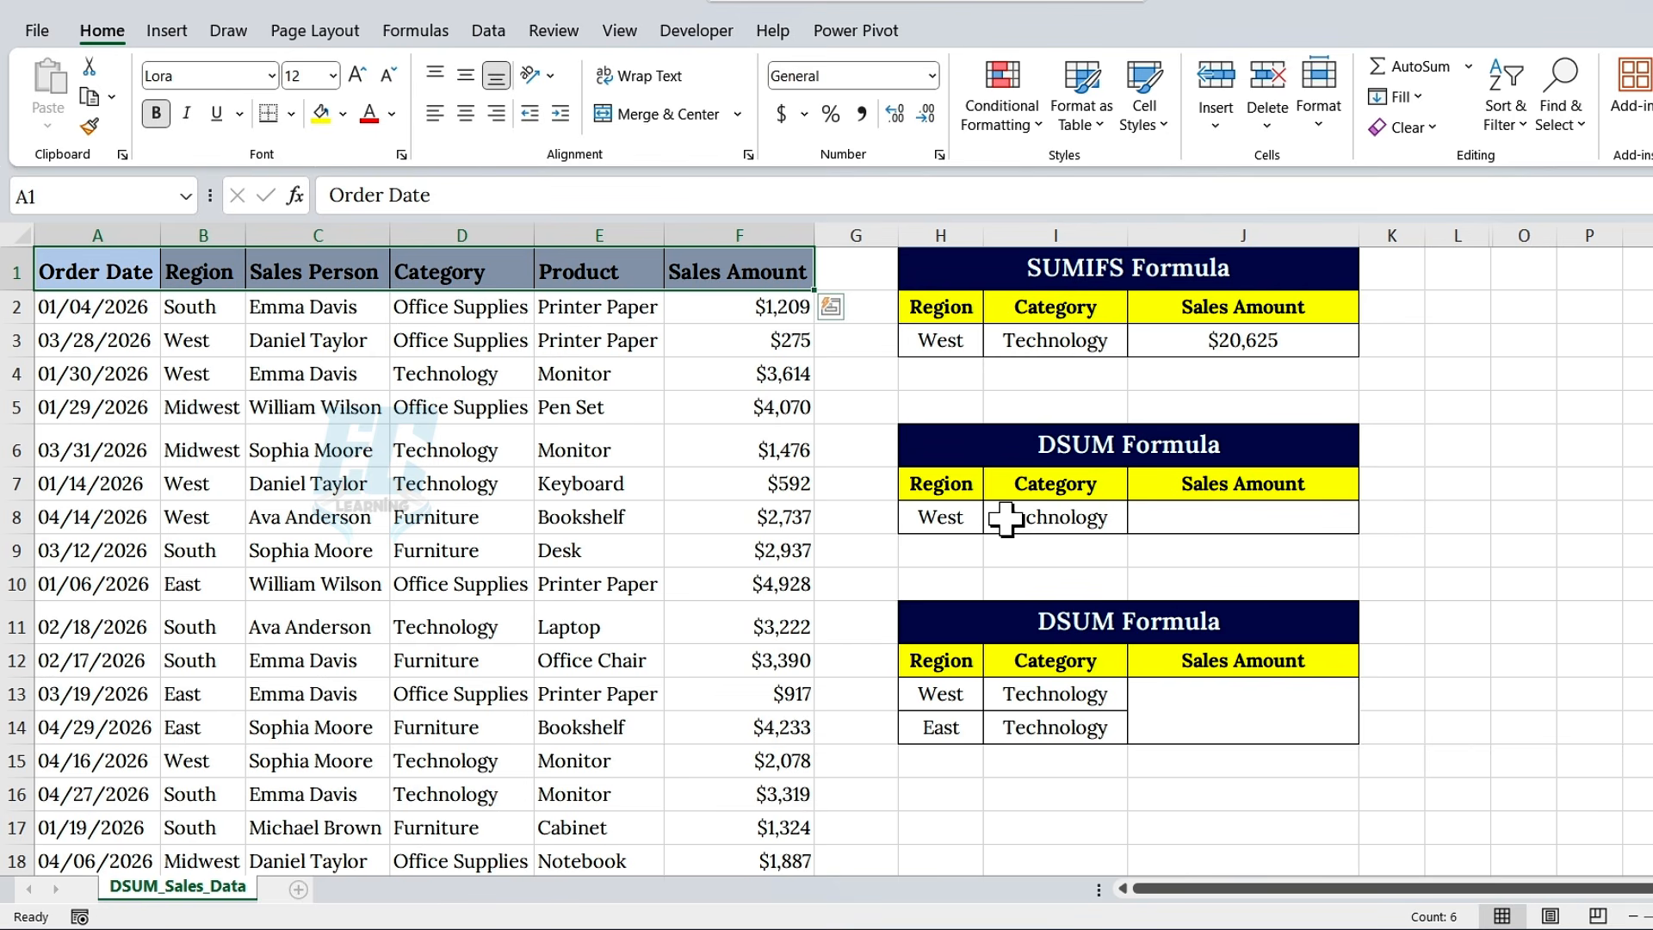
- Start a DSUM formula in J8 with the whole sales dataset A1:F51, headers included, as the database
click(1154, 516)
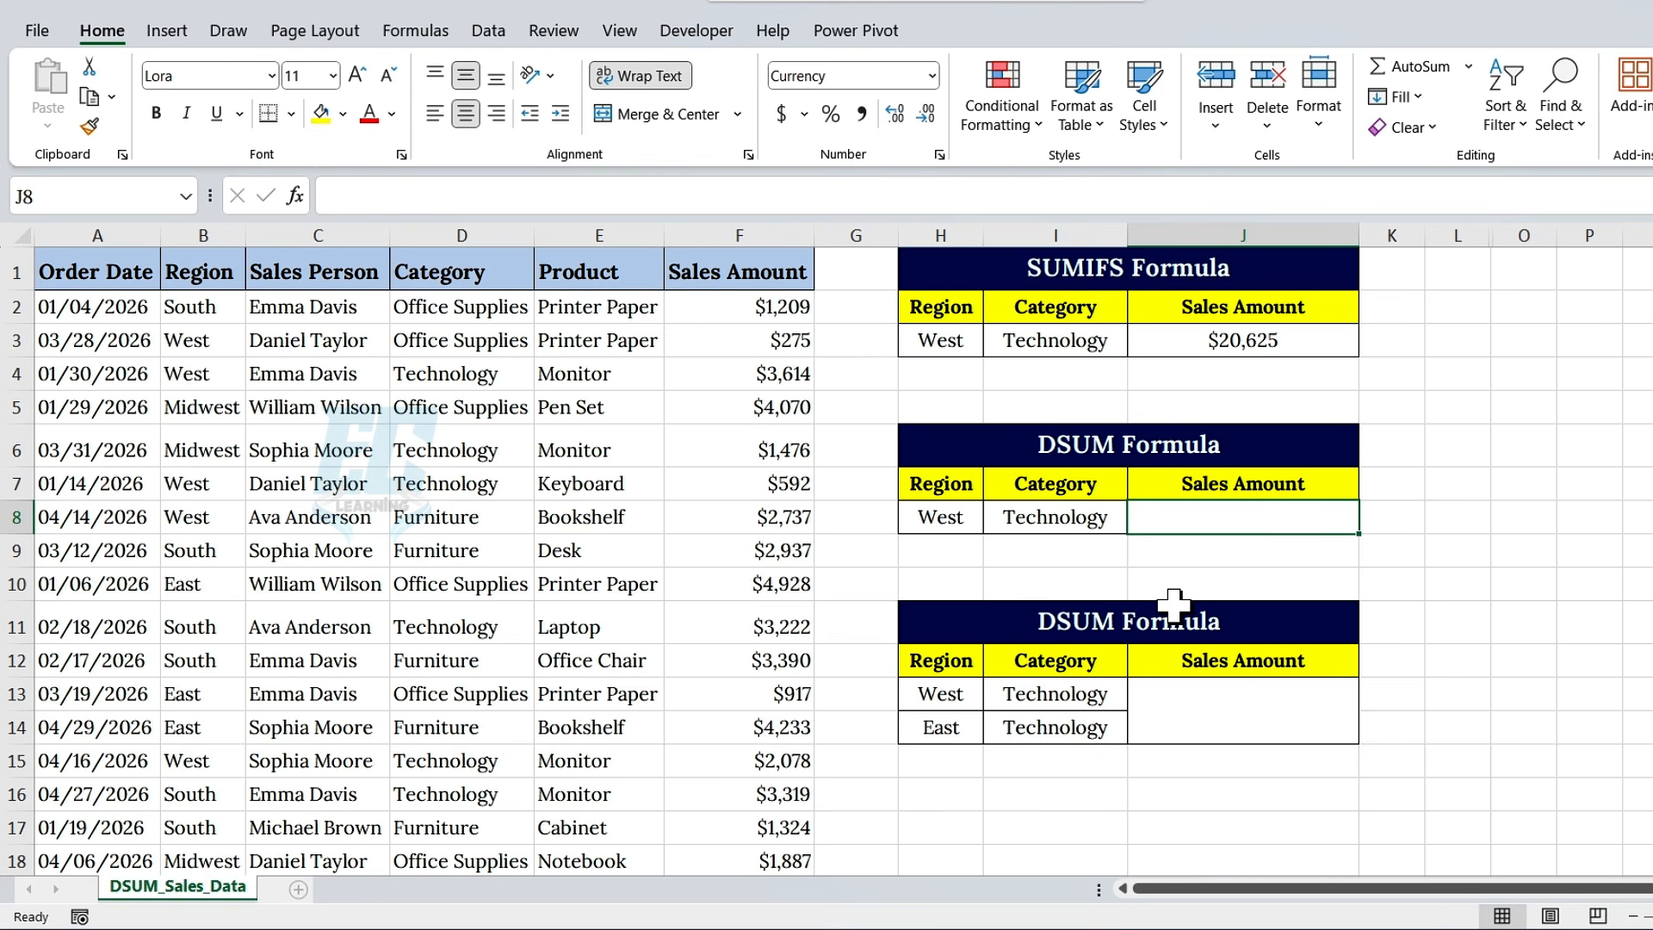
text(=DSUM()
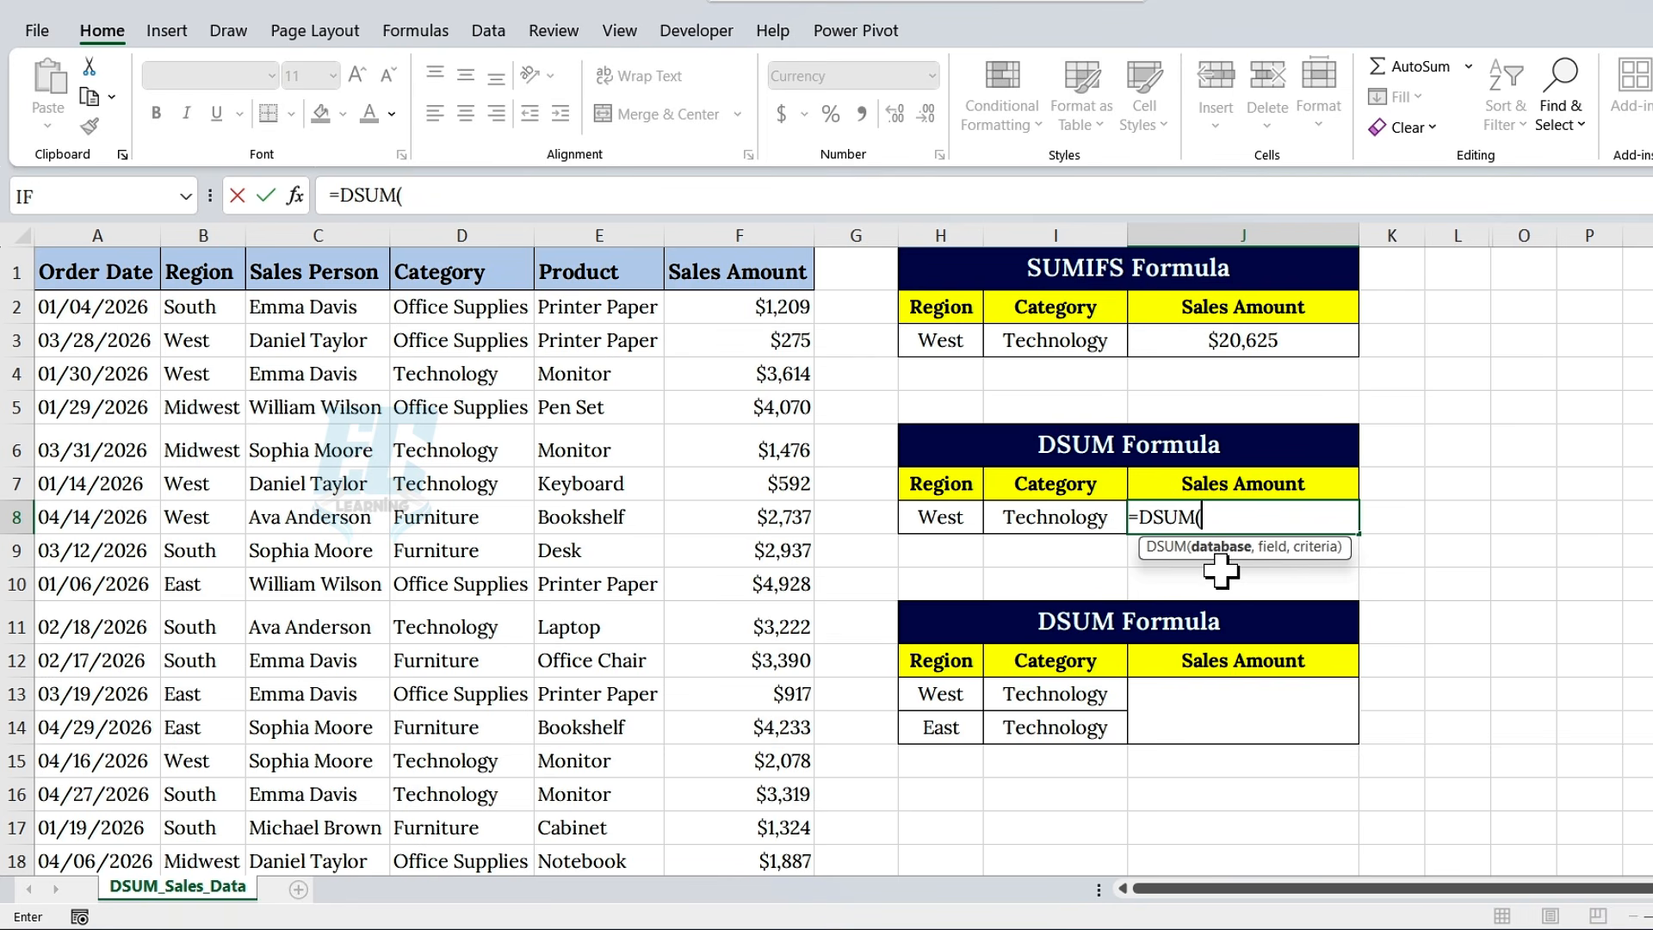
click(110, 274)
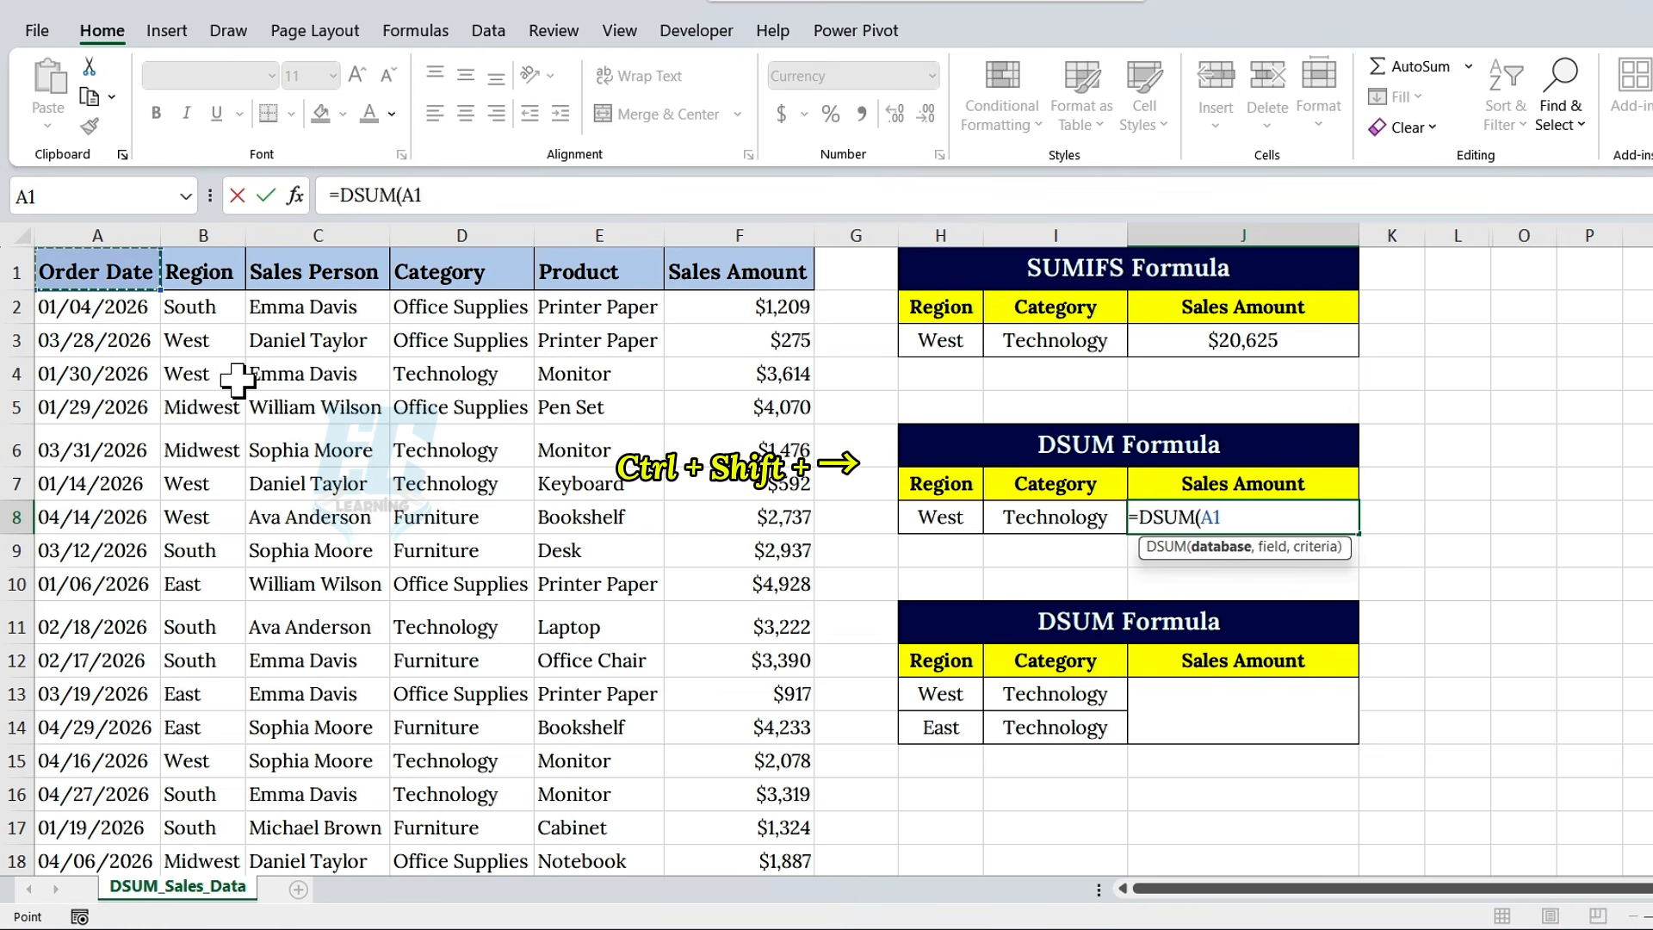
key(ctrl+shift+Right)
key(ctrl+shift+Down)
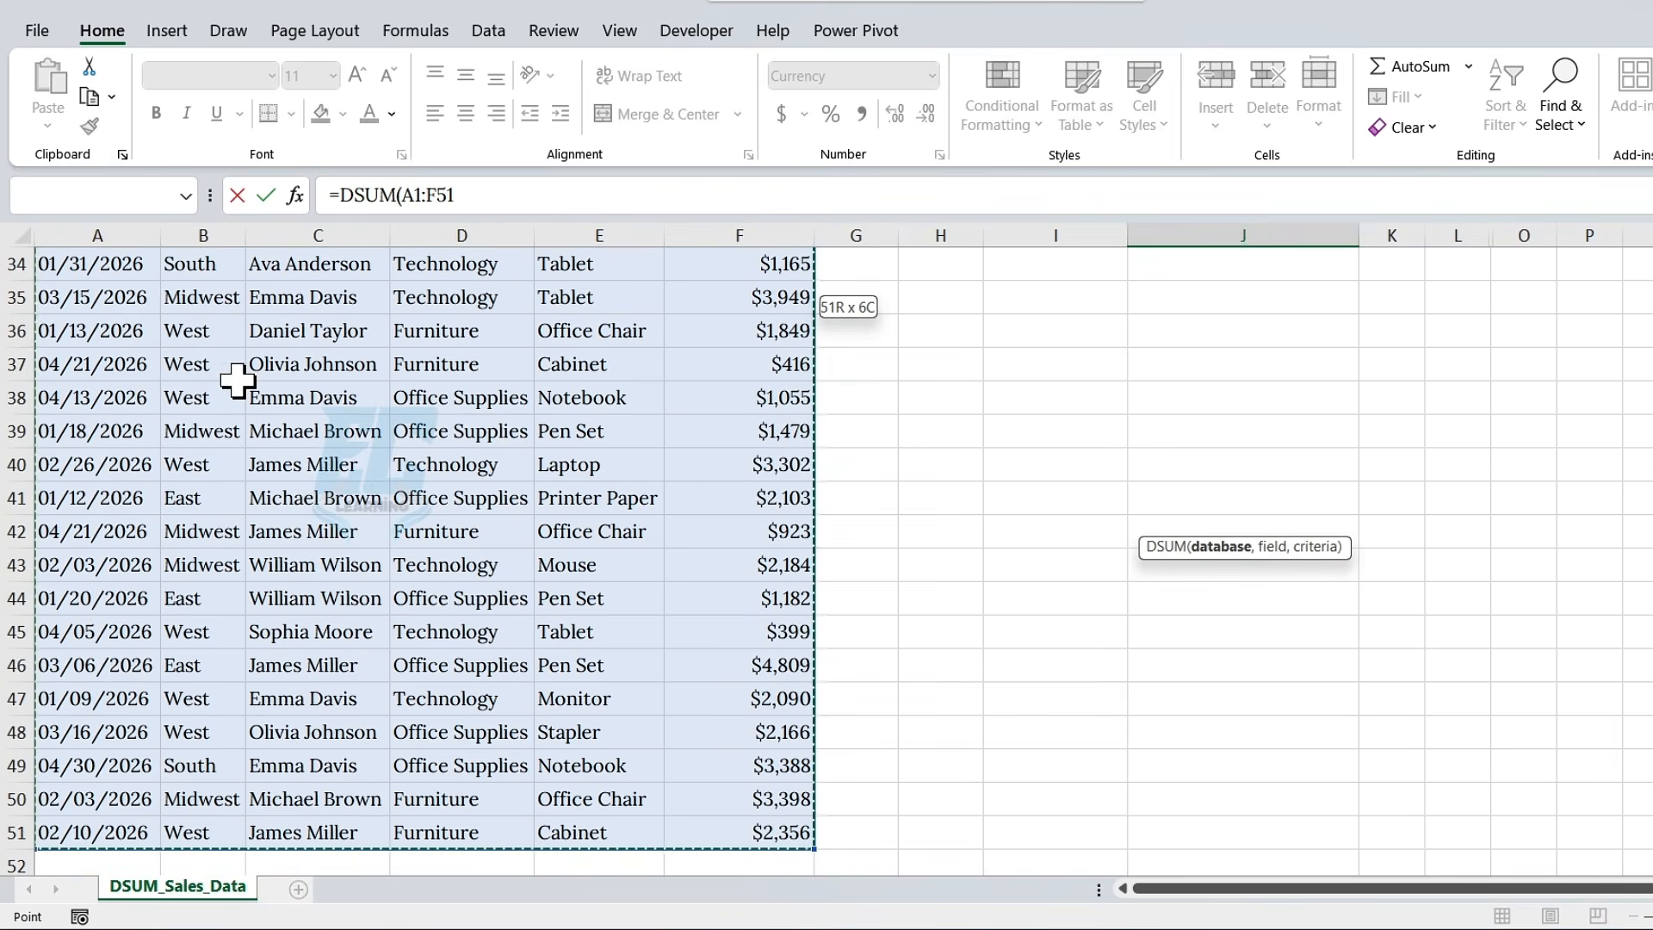
text(,)
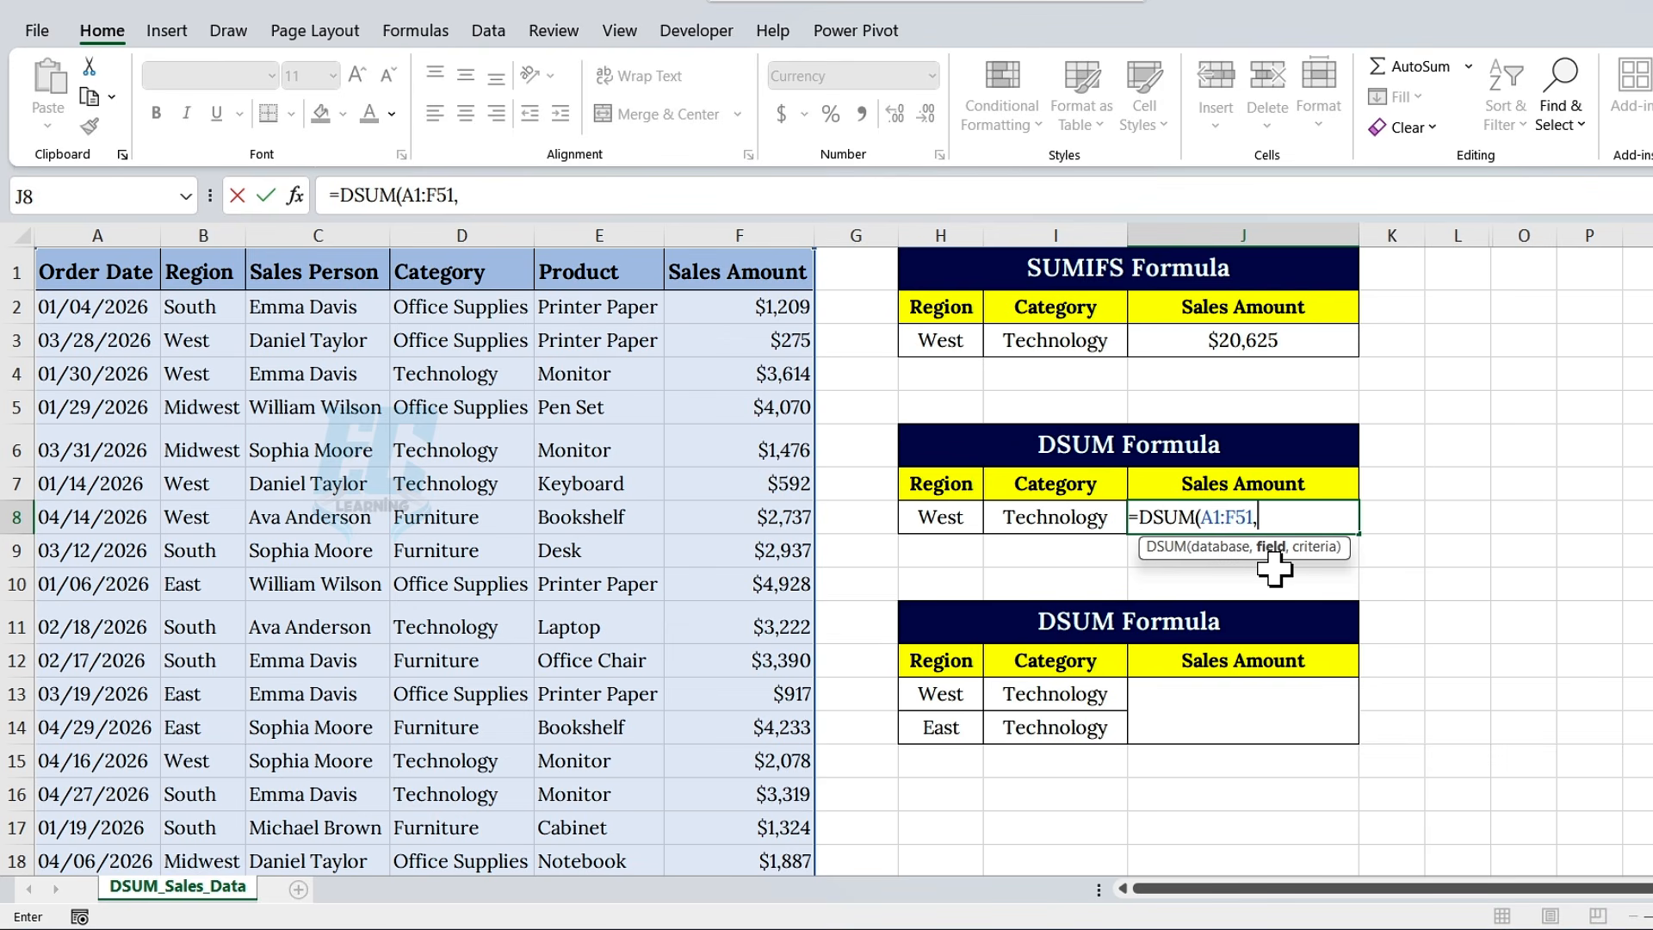
- Use the Sales Amount header J7 as the DSUM field and H7:I8 as the criteria, and complete the formula
click(1316, 489)
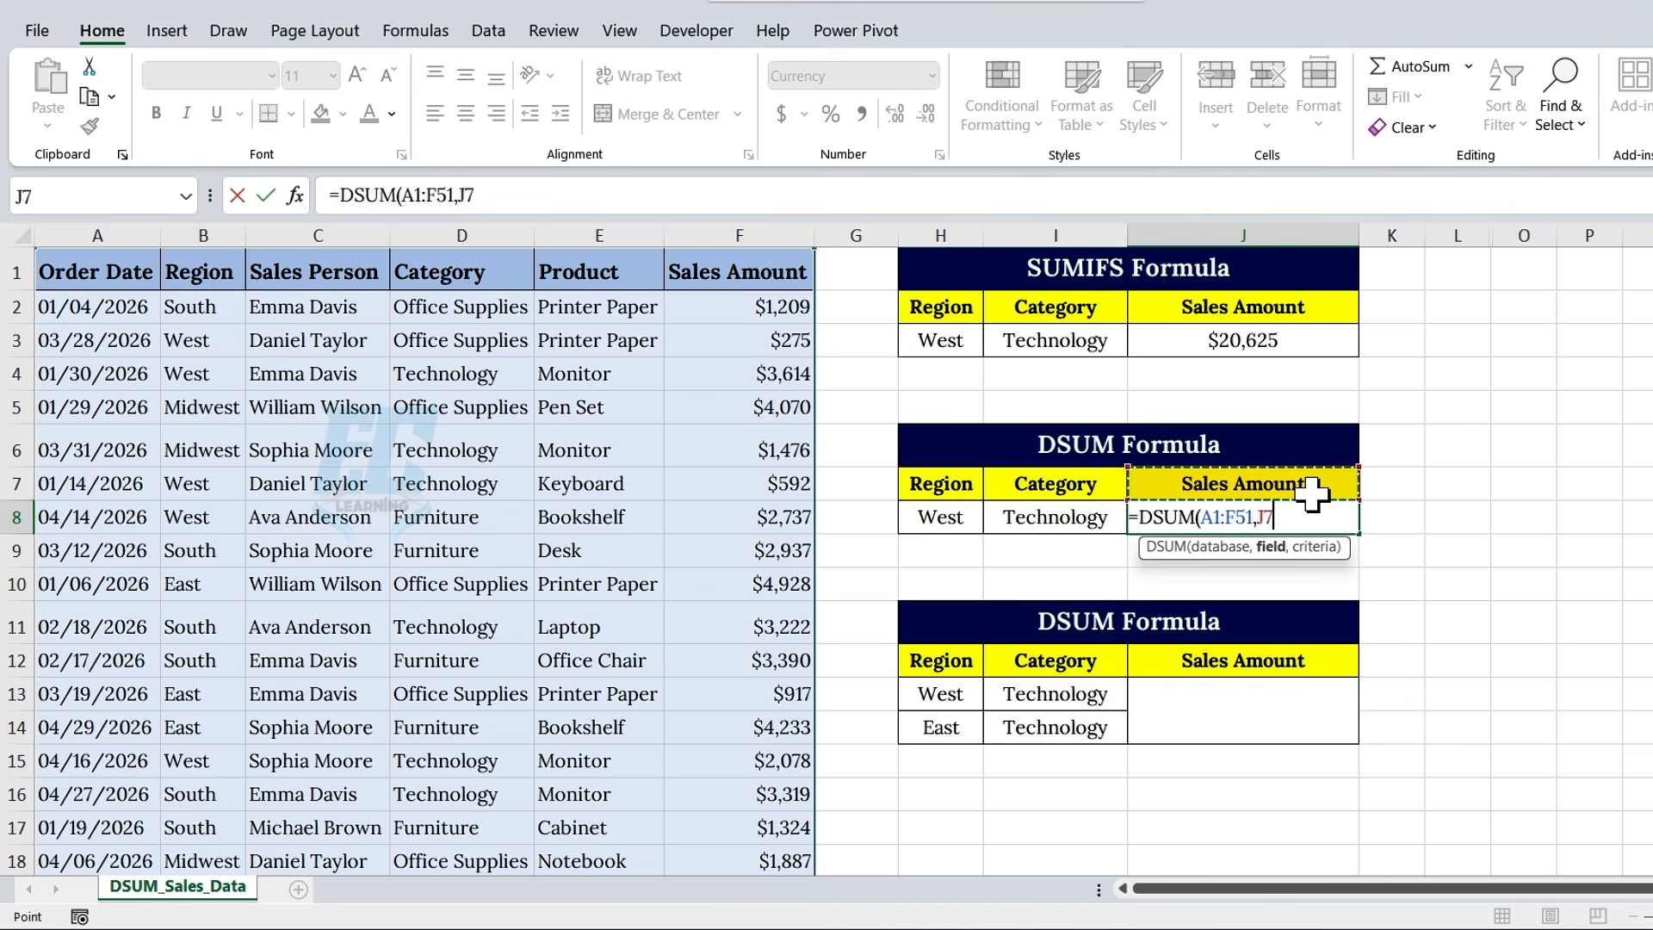
text(,J7)
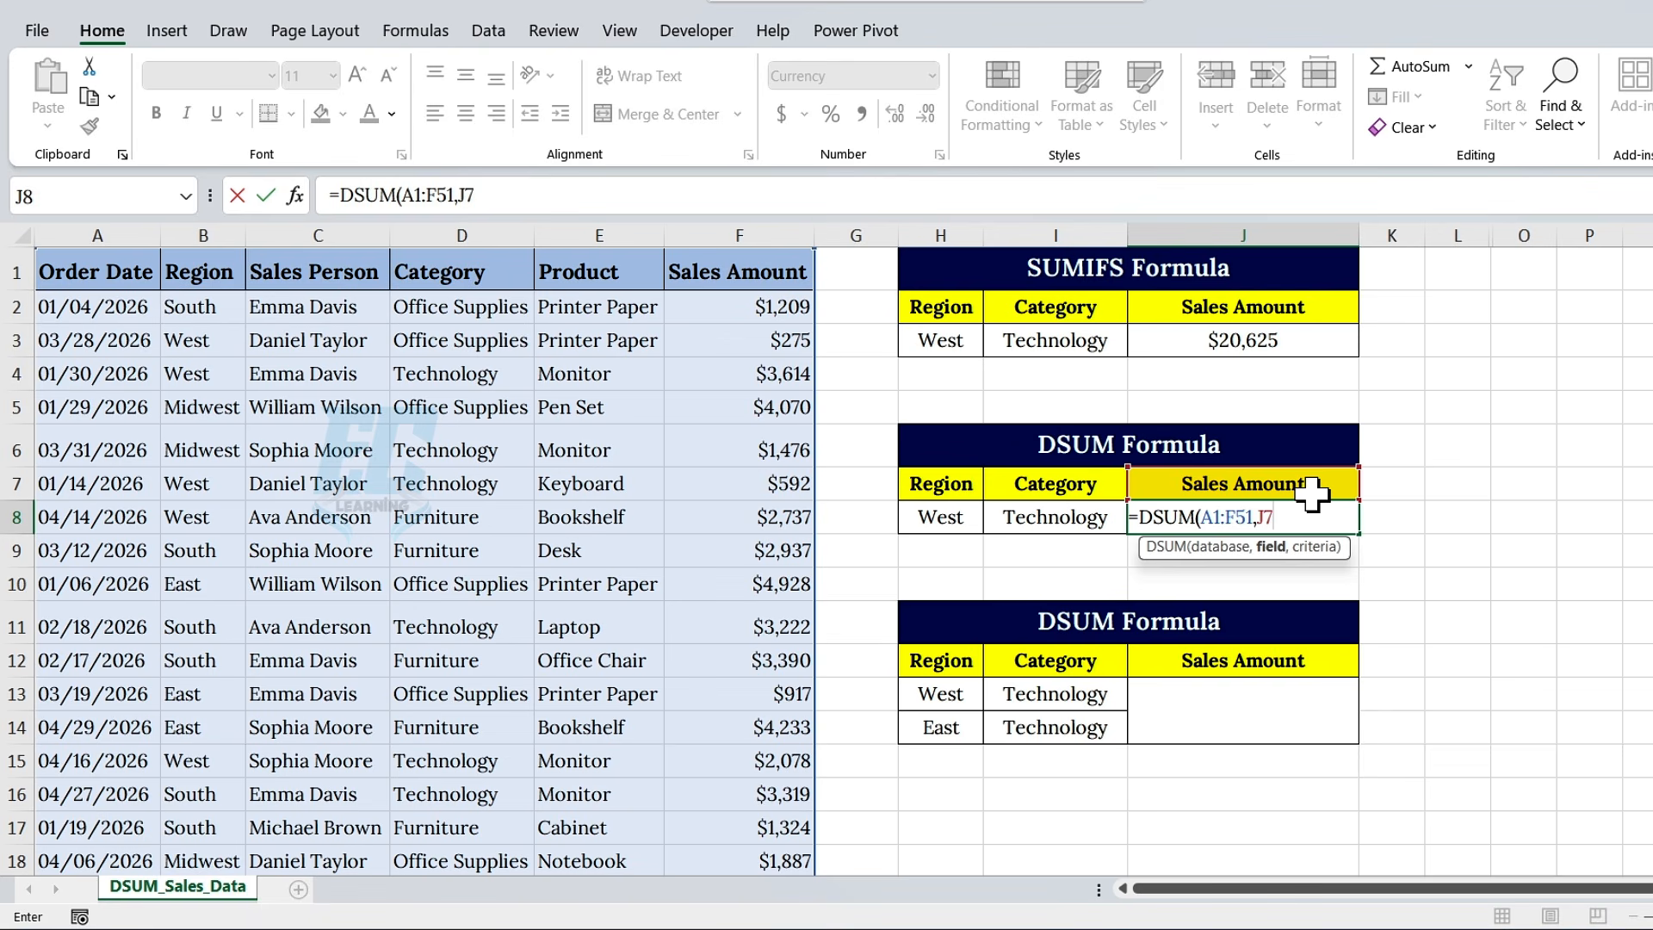
text(,)
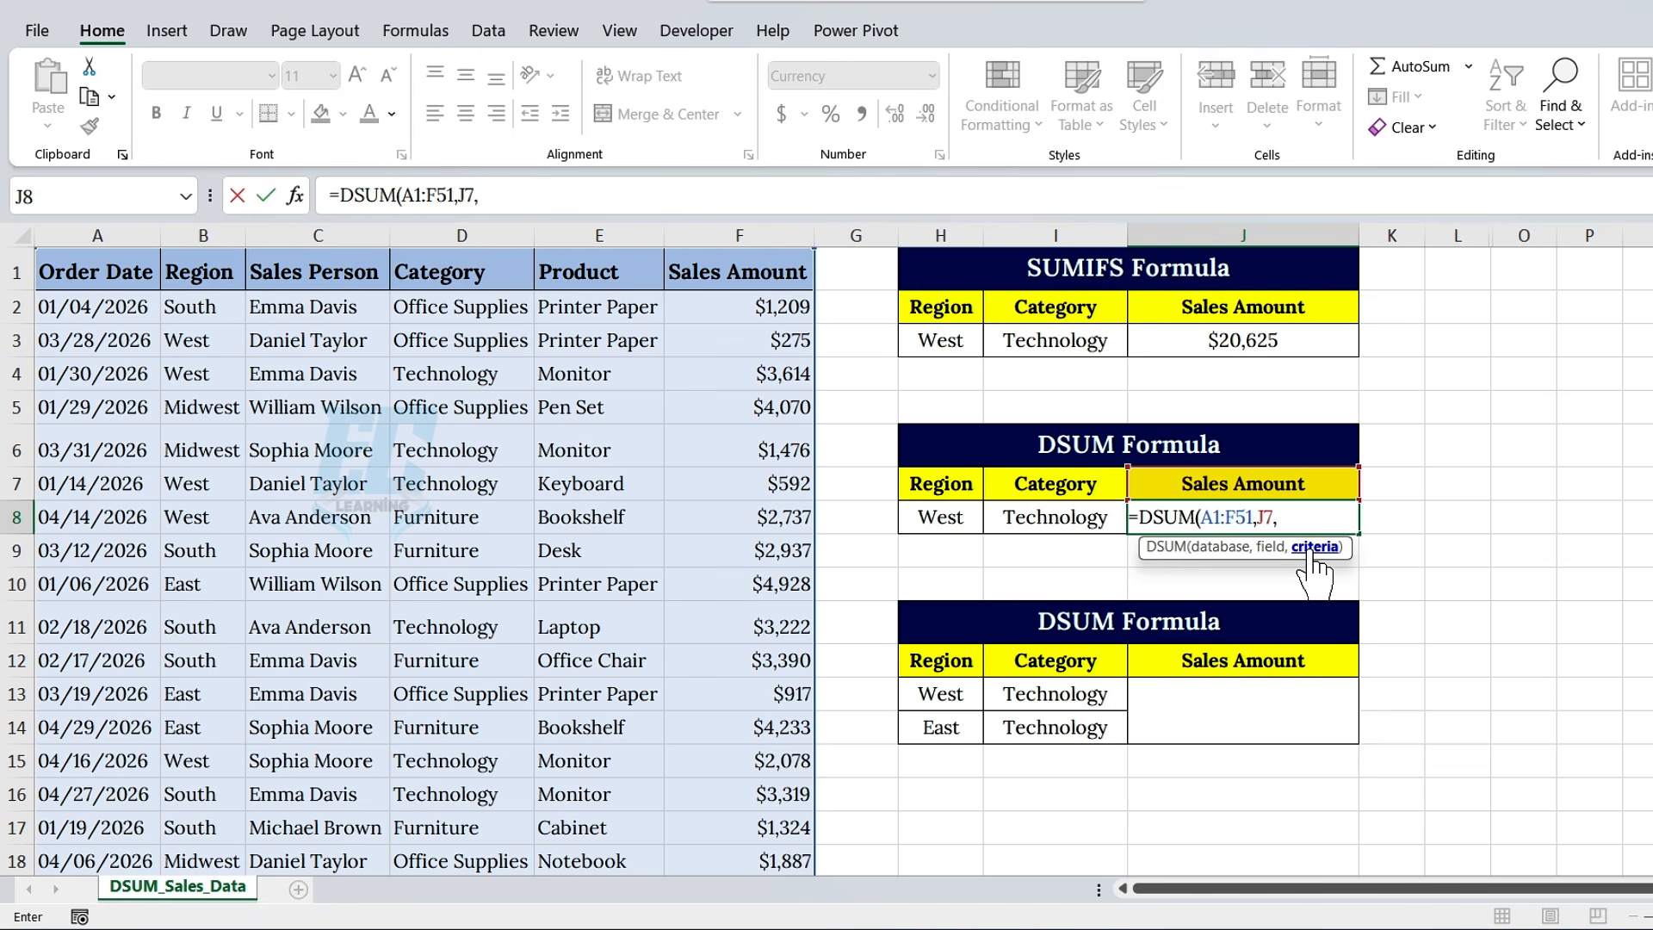
drag(952, 480, 1065, 519)
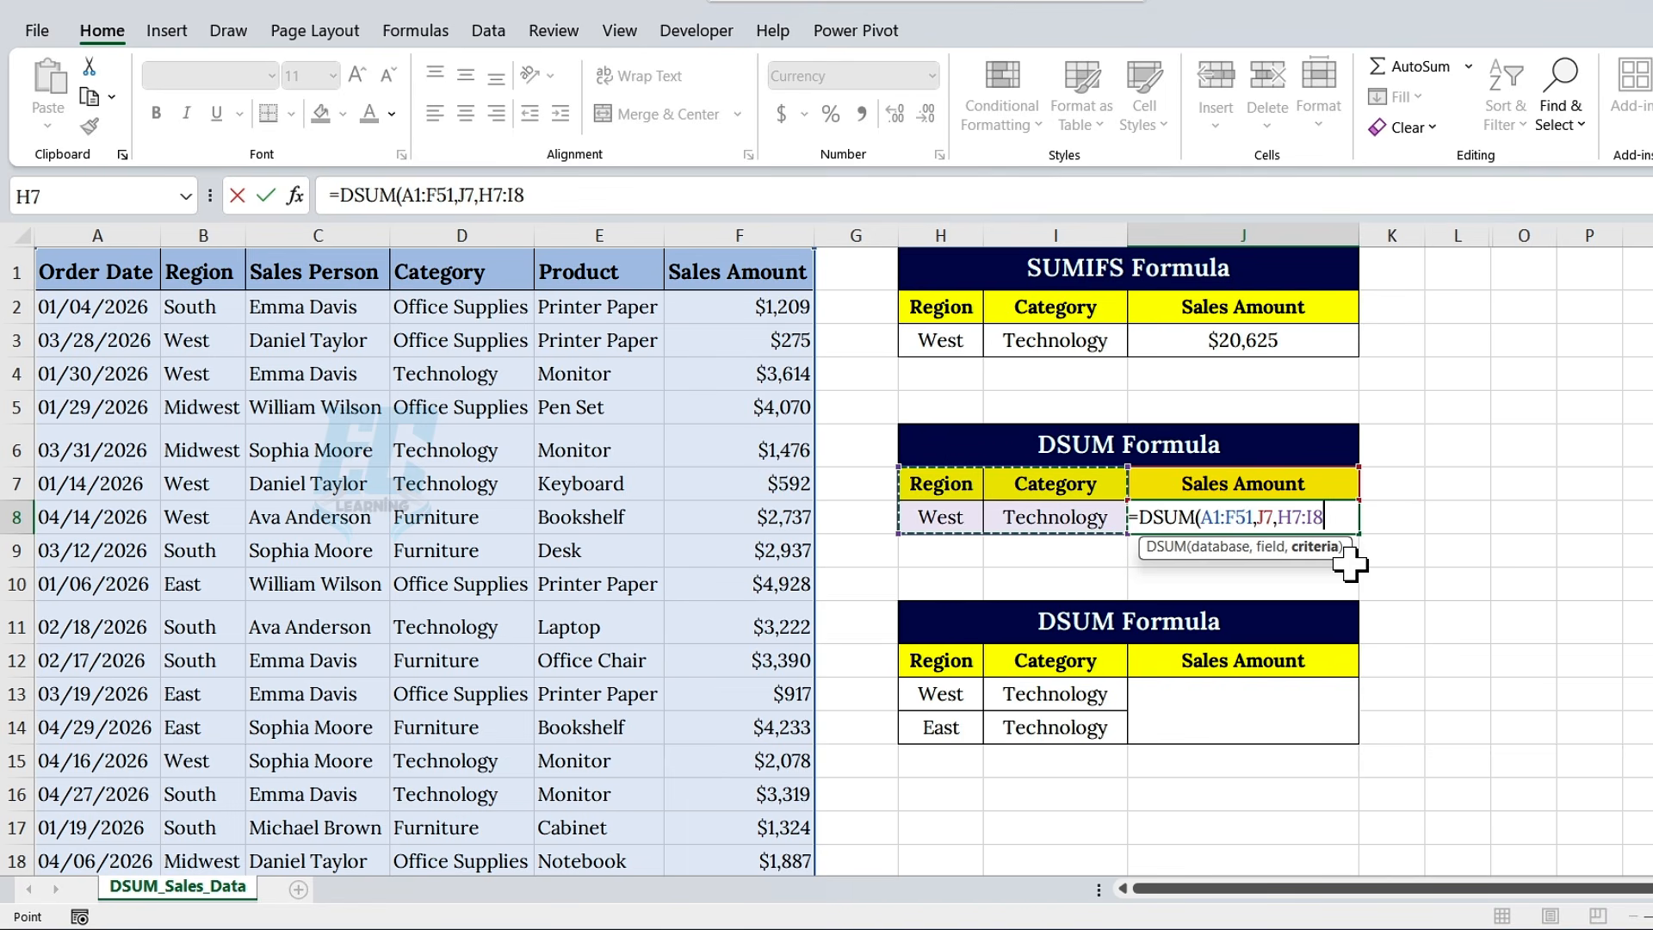
text())
key(Return)
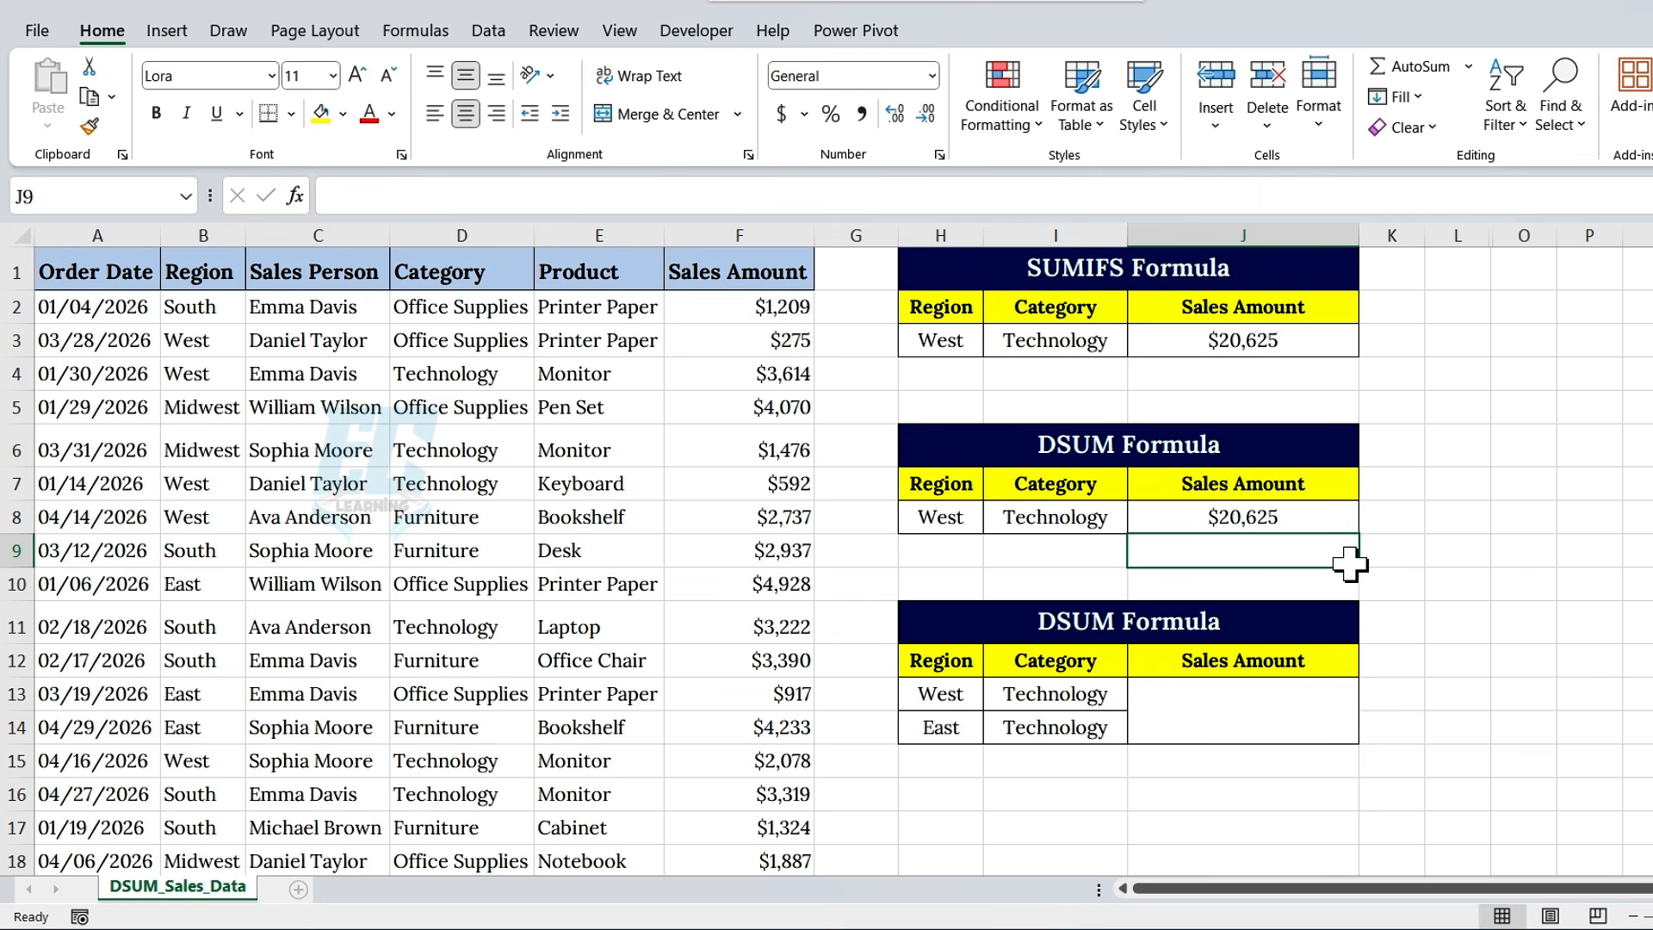
- Change the first DSUM table's criteria to region Midwest in H8 and category Furniture in I8
click(1306, 518)
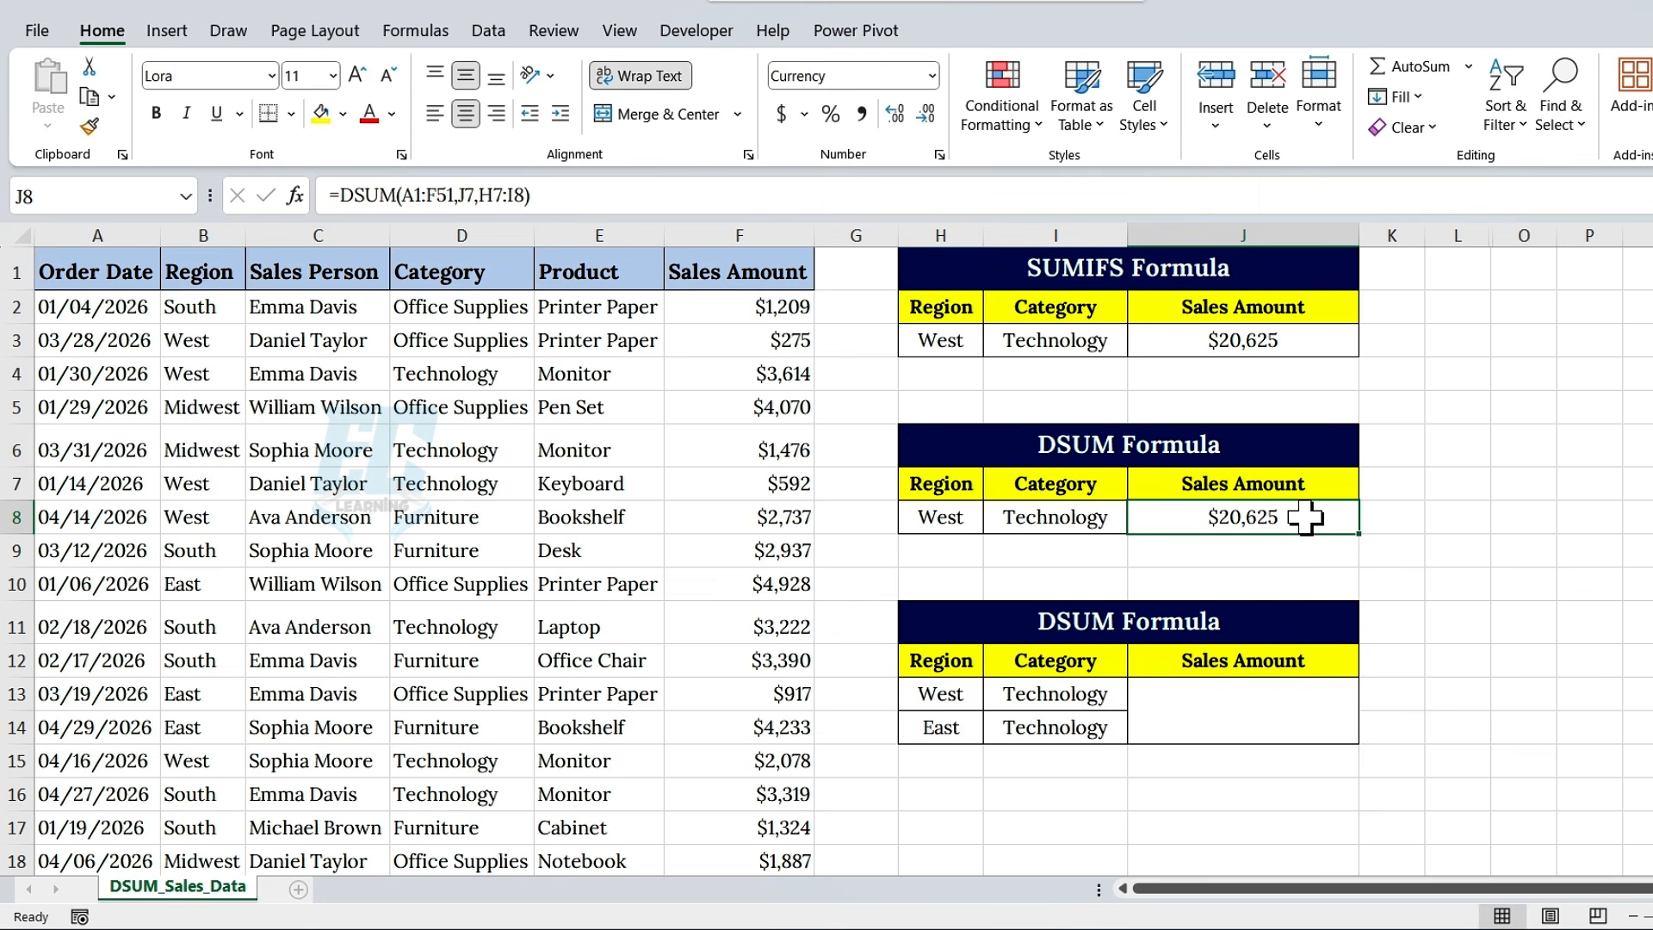
click(959, 521)
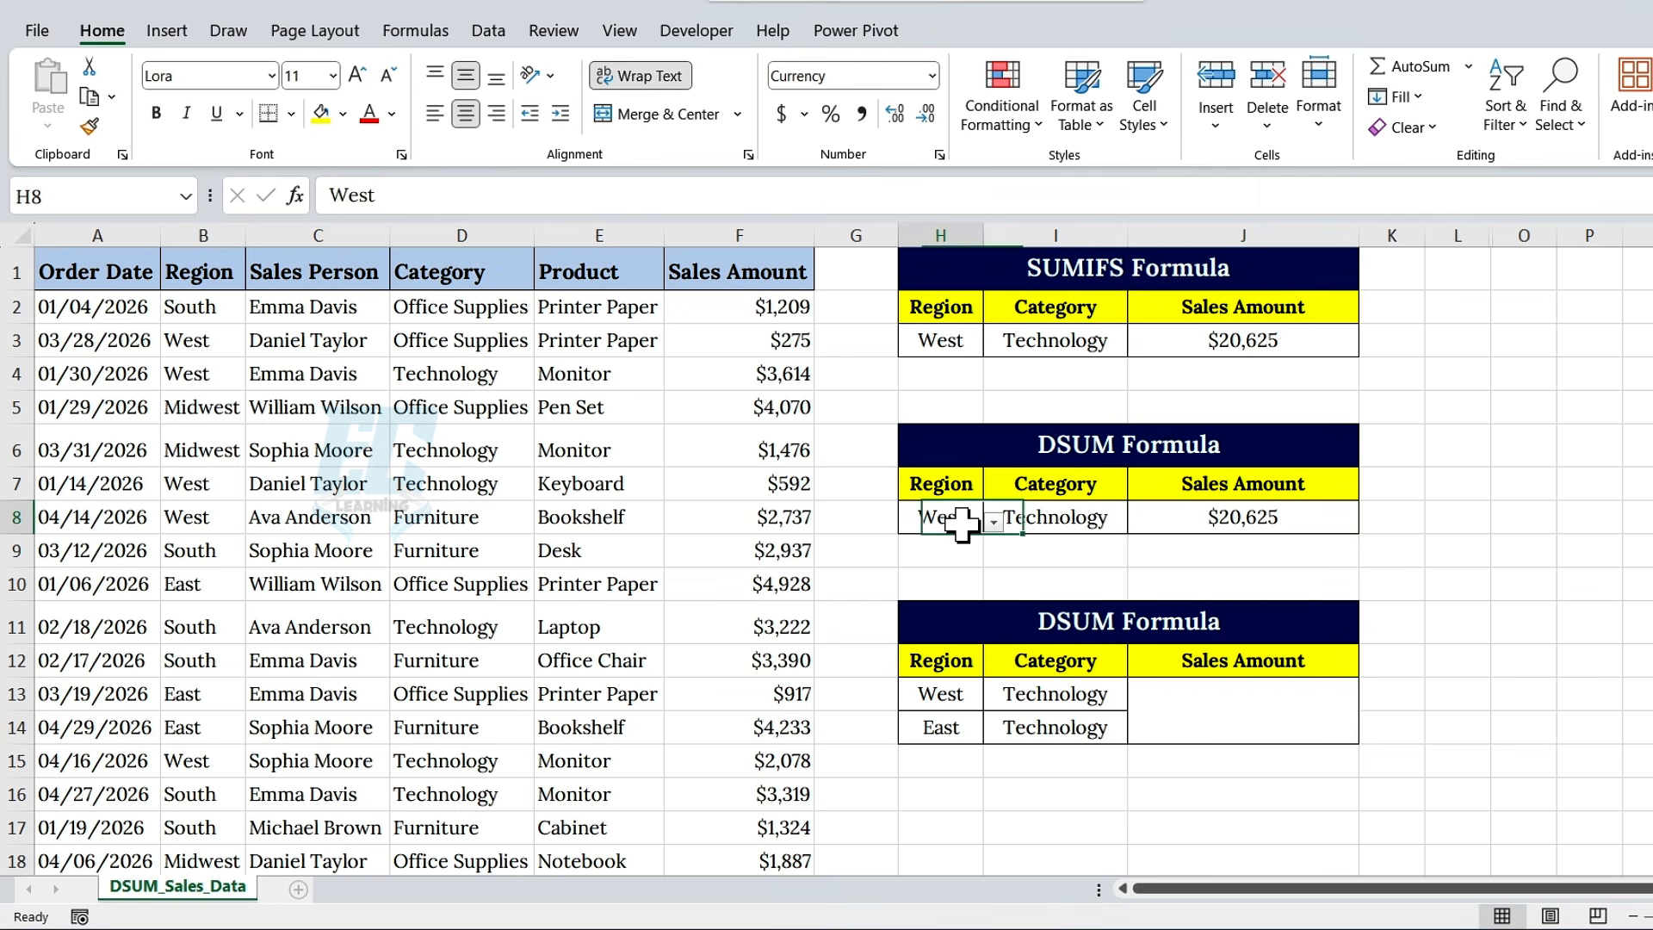
click(992, 524)
click(943, 582)
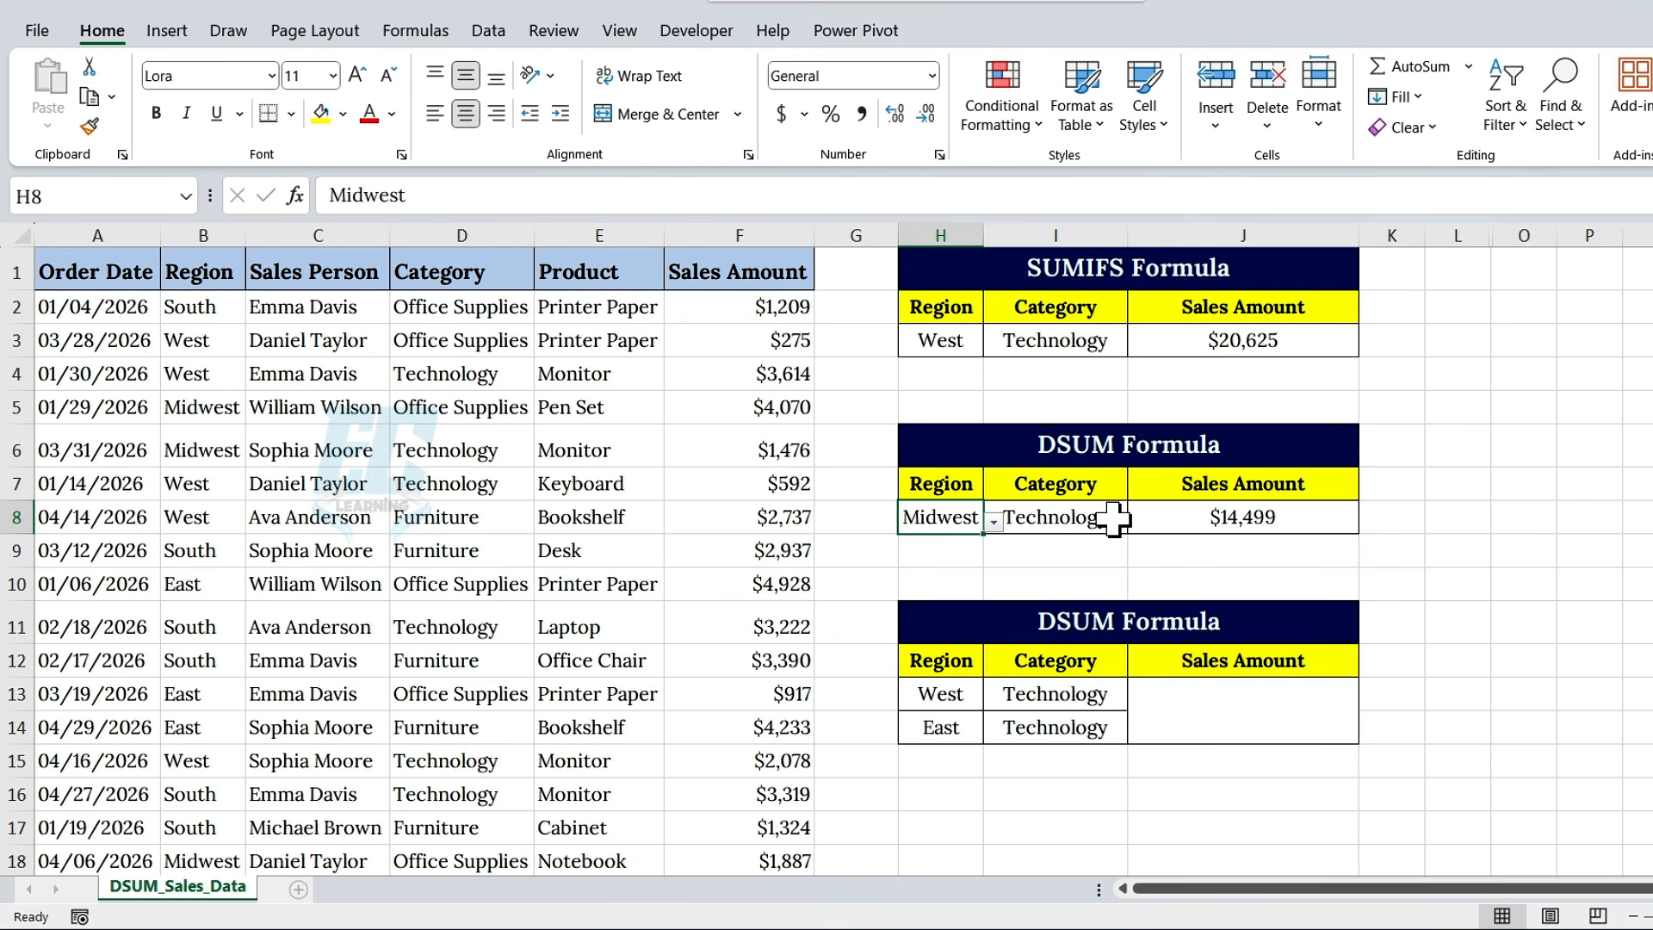
click(1113, 519)
click(1137, 521)
click(1076, 586)
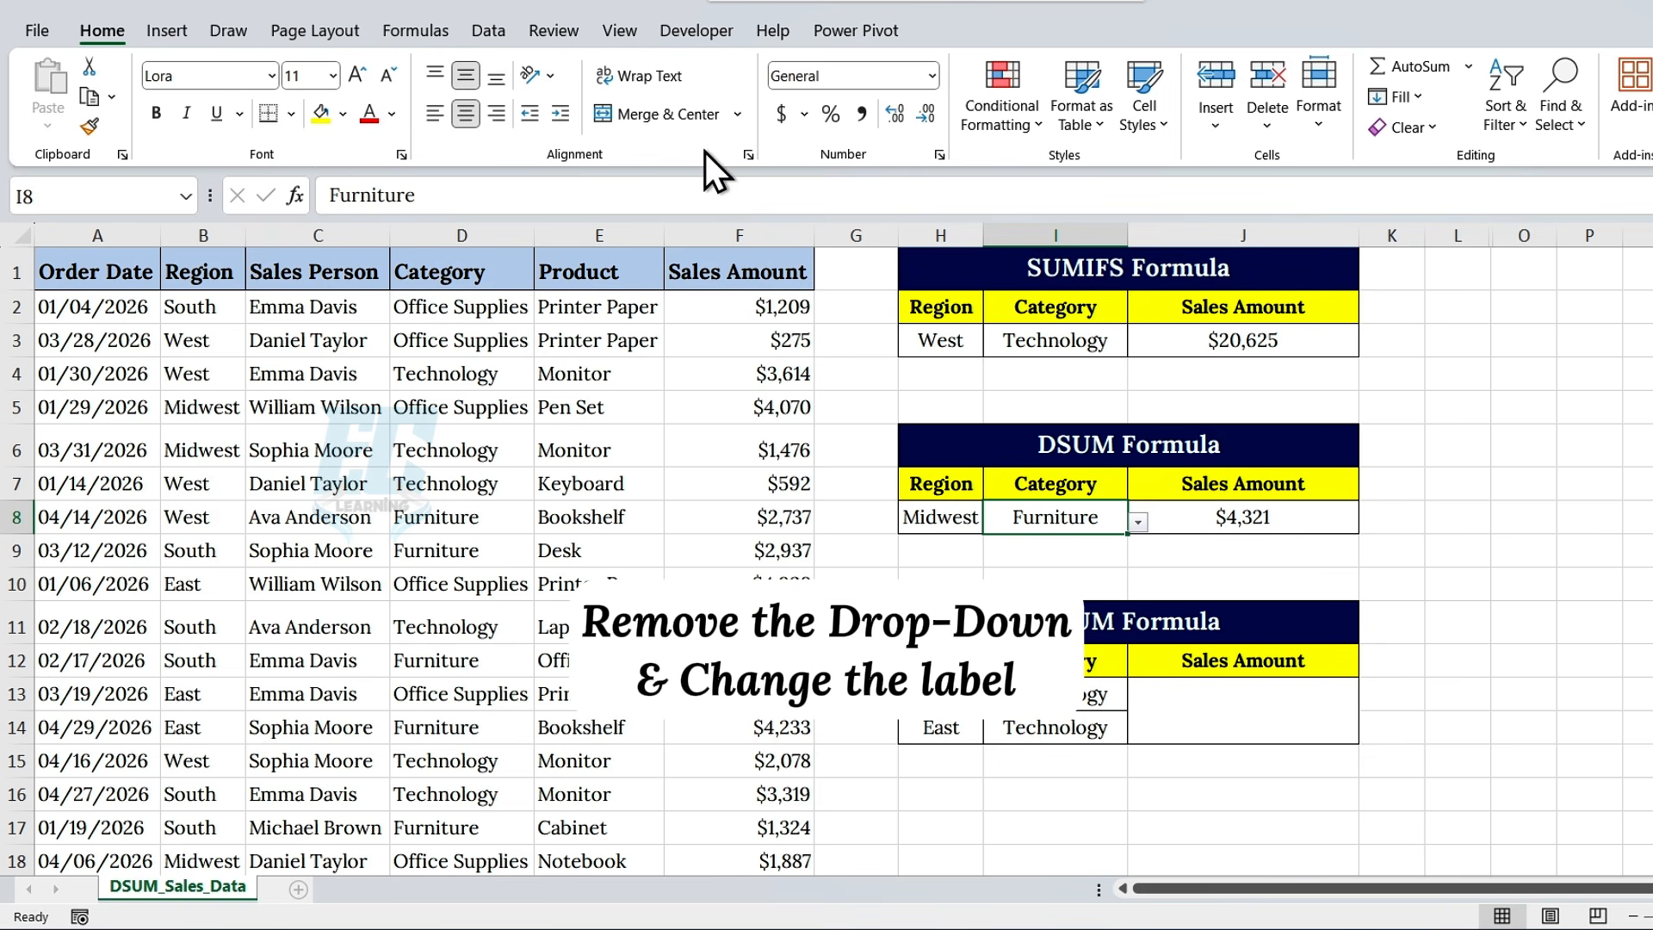
- Remove the drop-down list from I8 by clearing all of its data validation settings
click(484, 34)
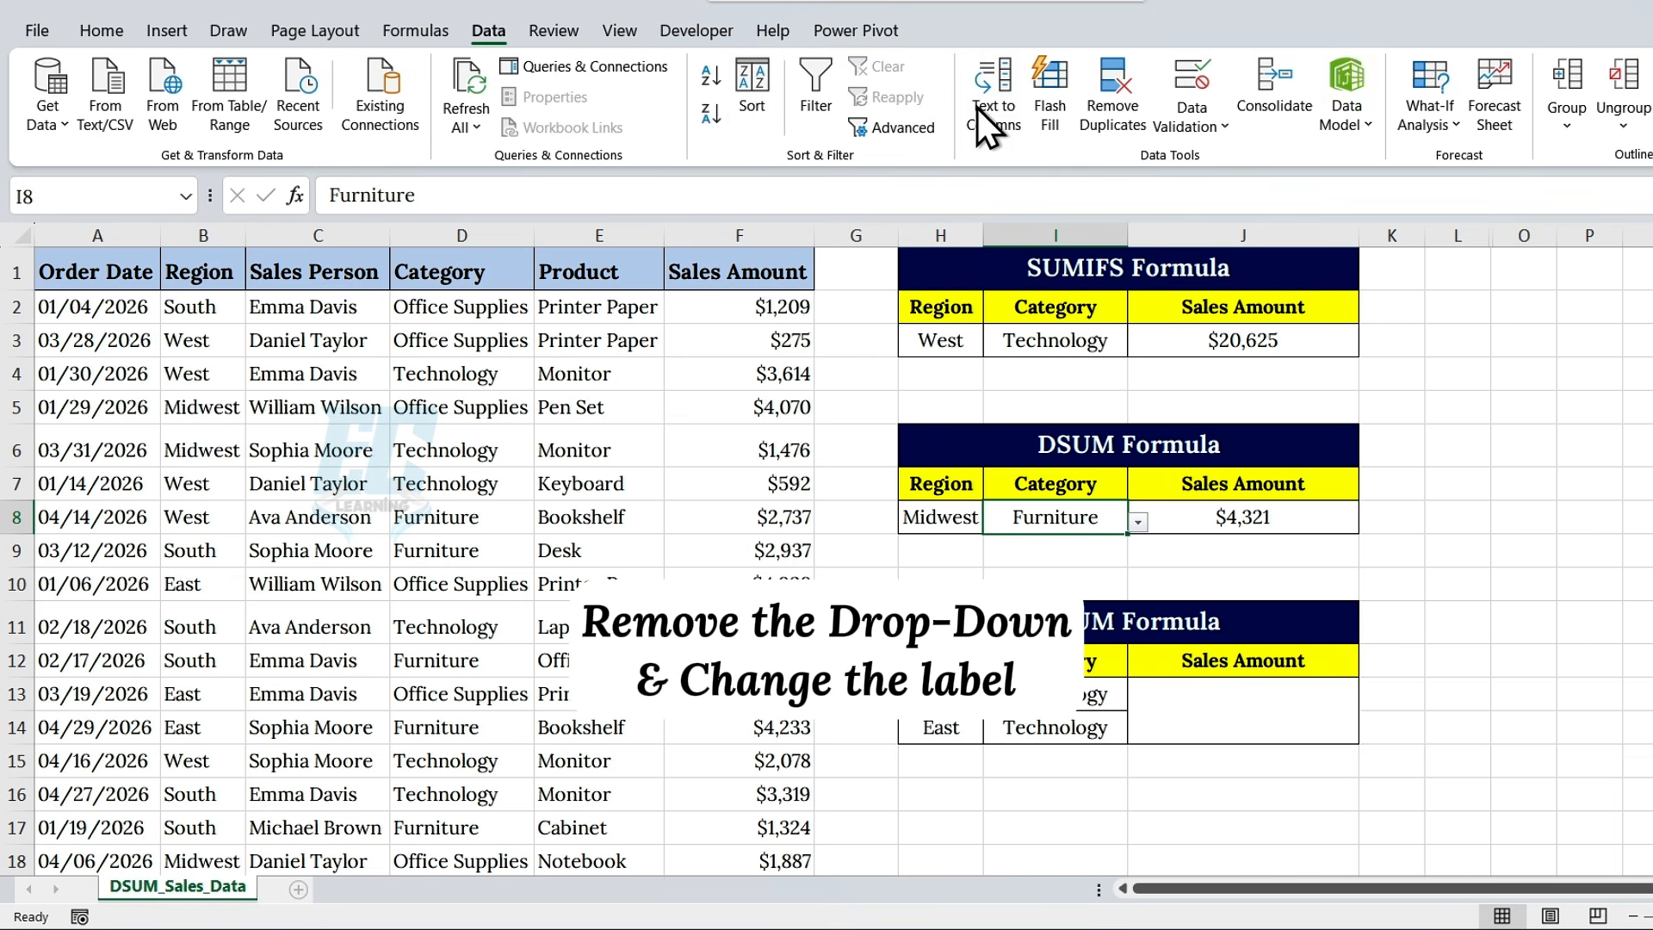
click(1183, 82)
click(510, 526)
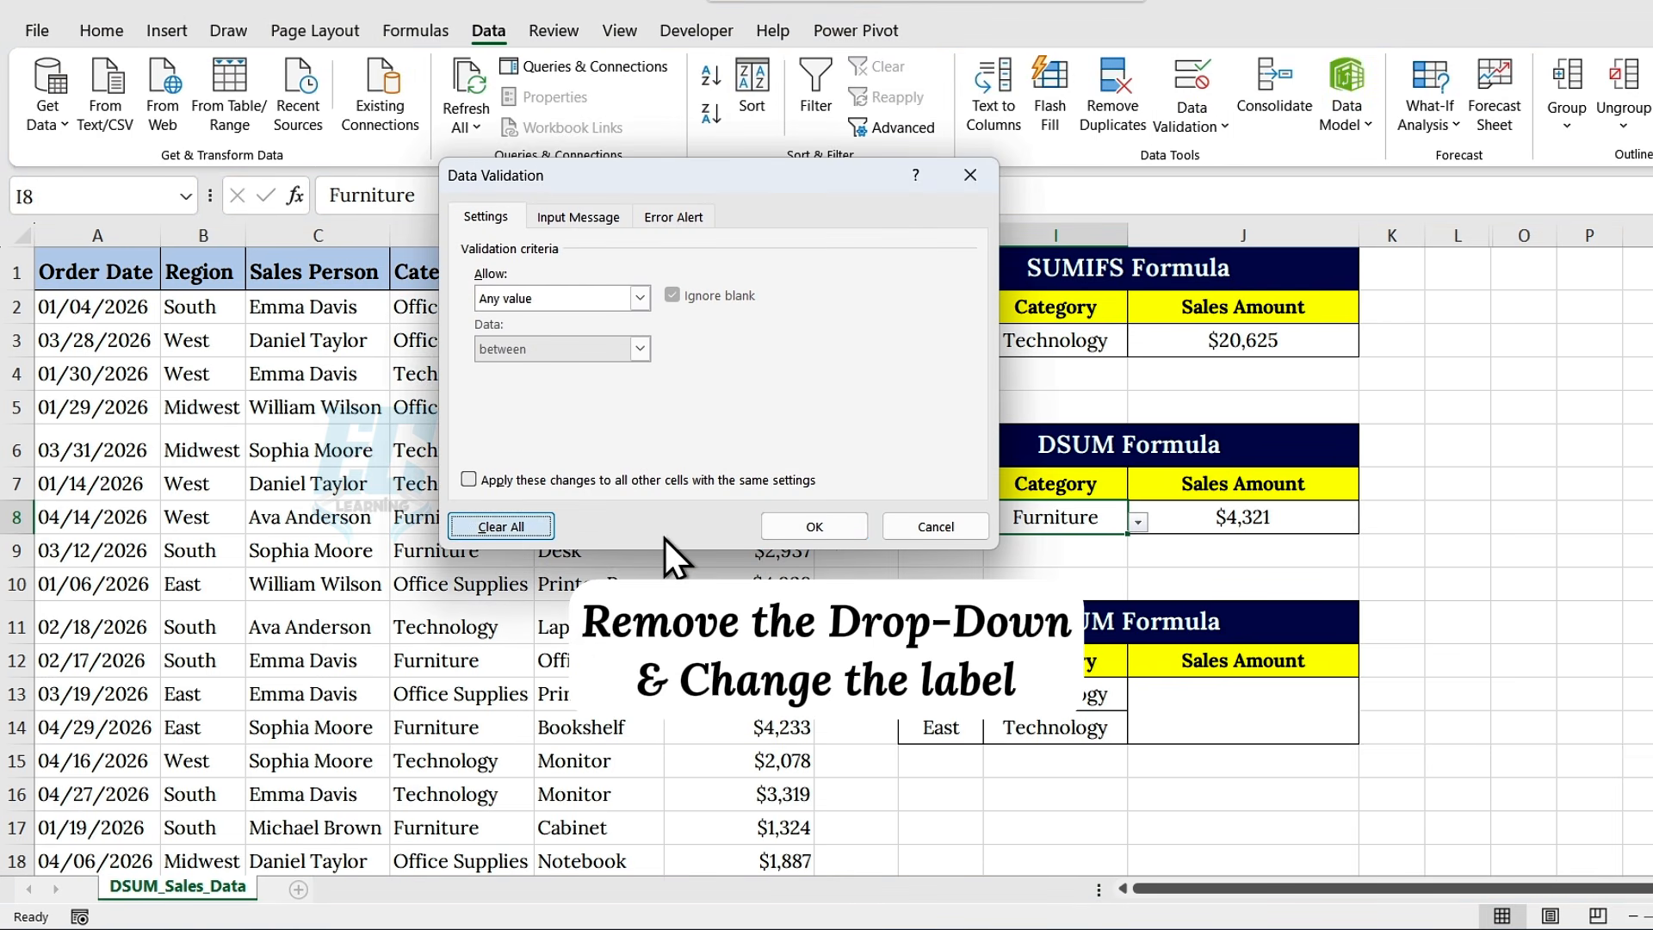
click(789, 525)
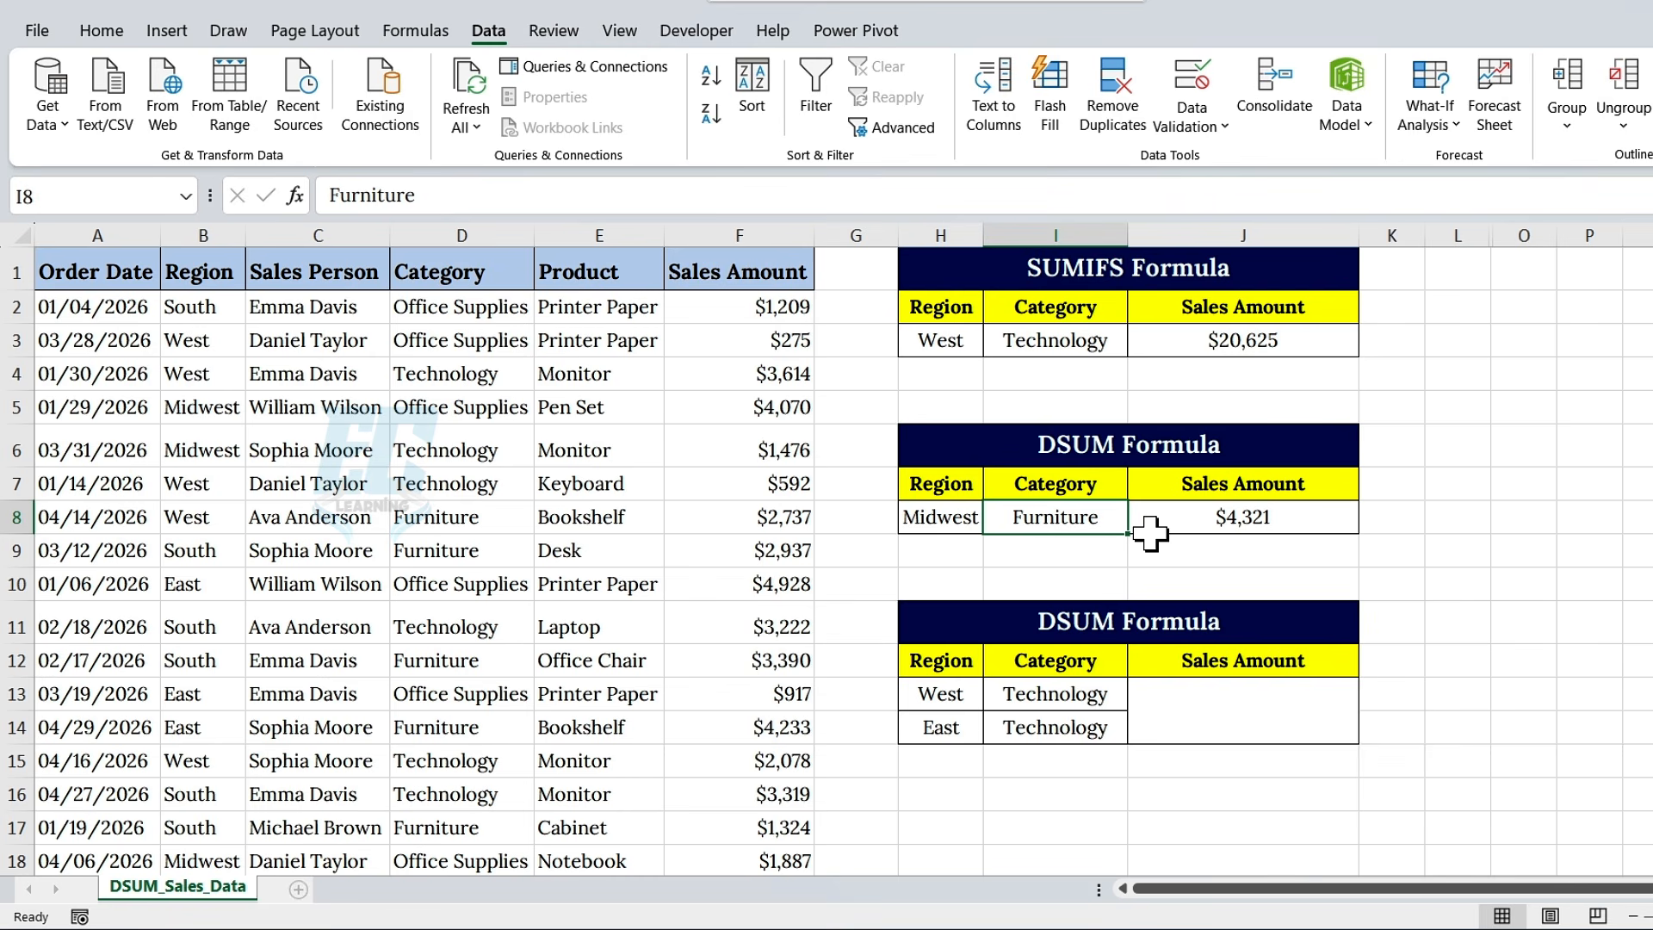
- Change the criteria header in I7 to Product and enter Monitor as its criterion in I8
click(1114, 485)
text(Product)
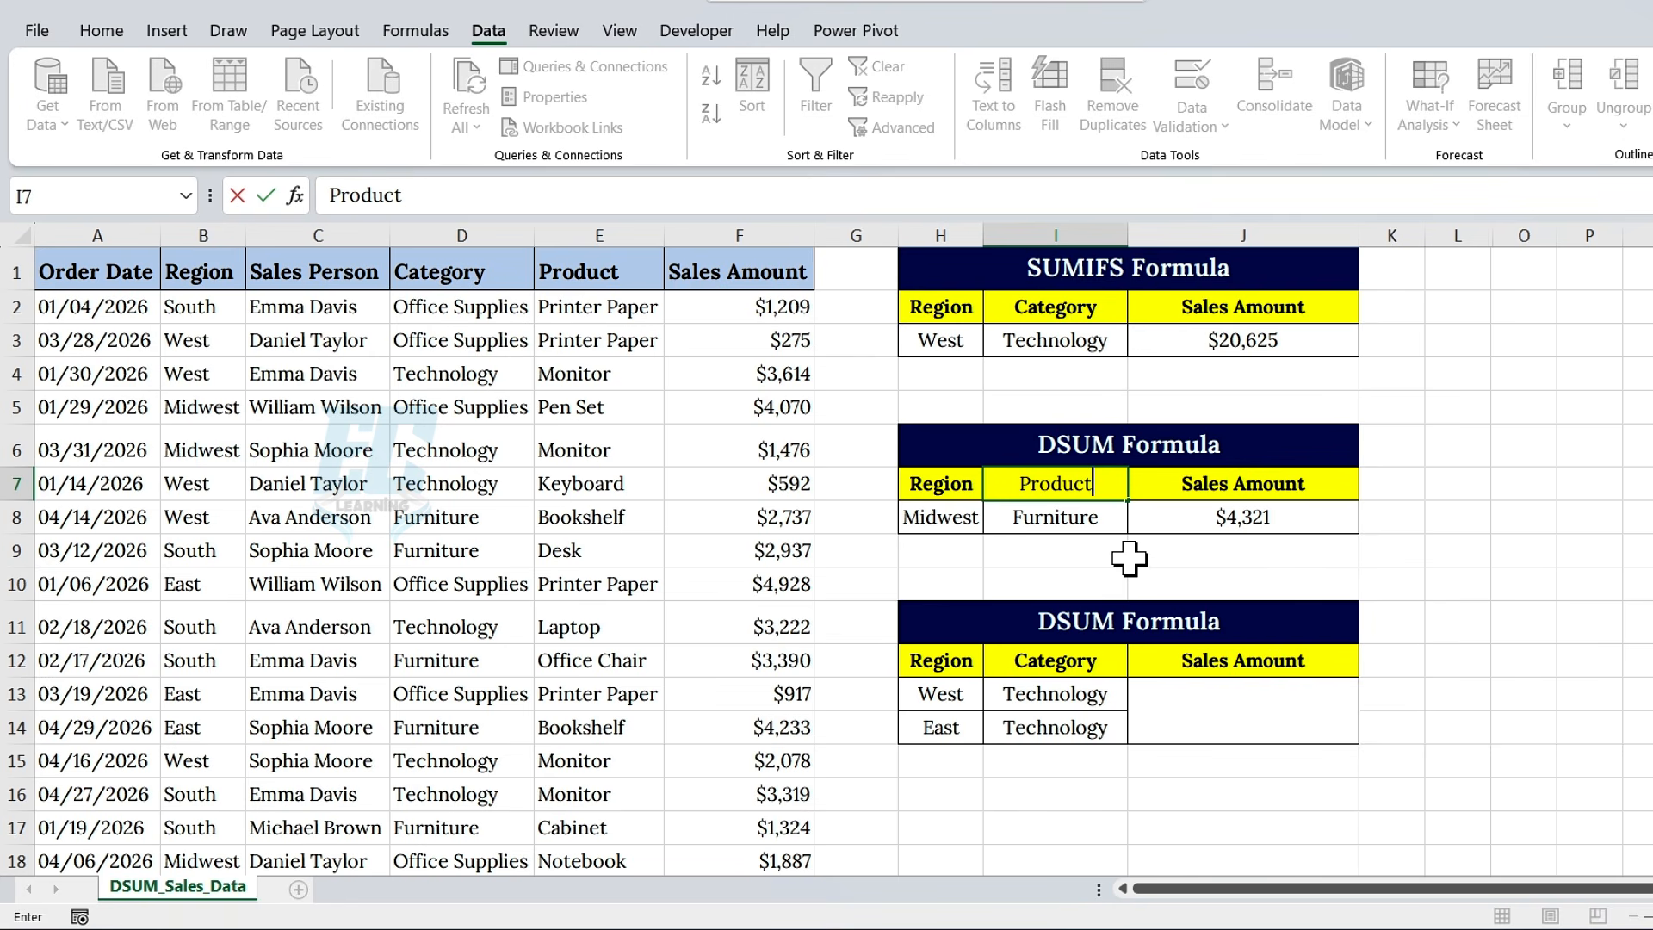
key(Return)
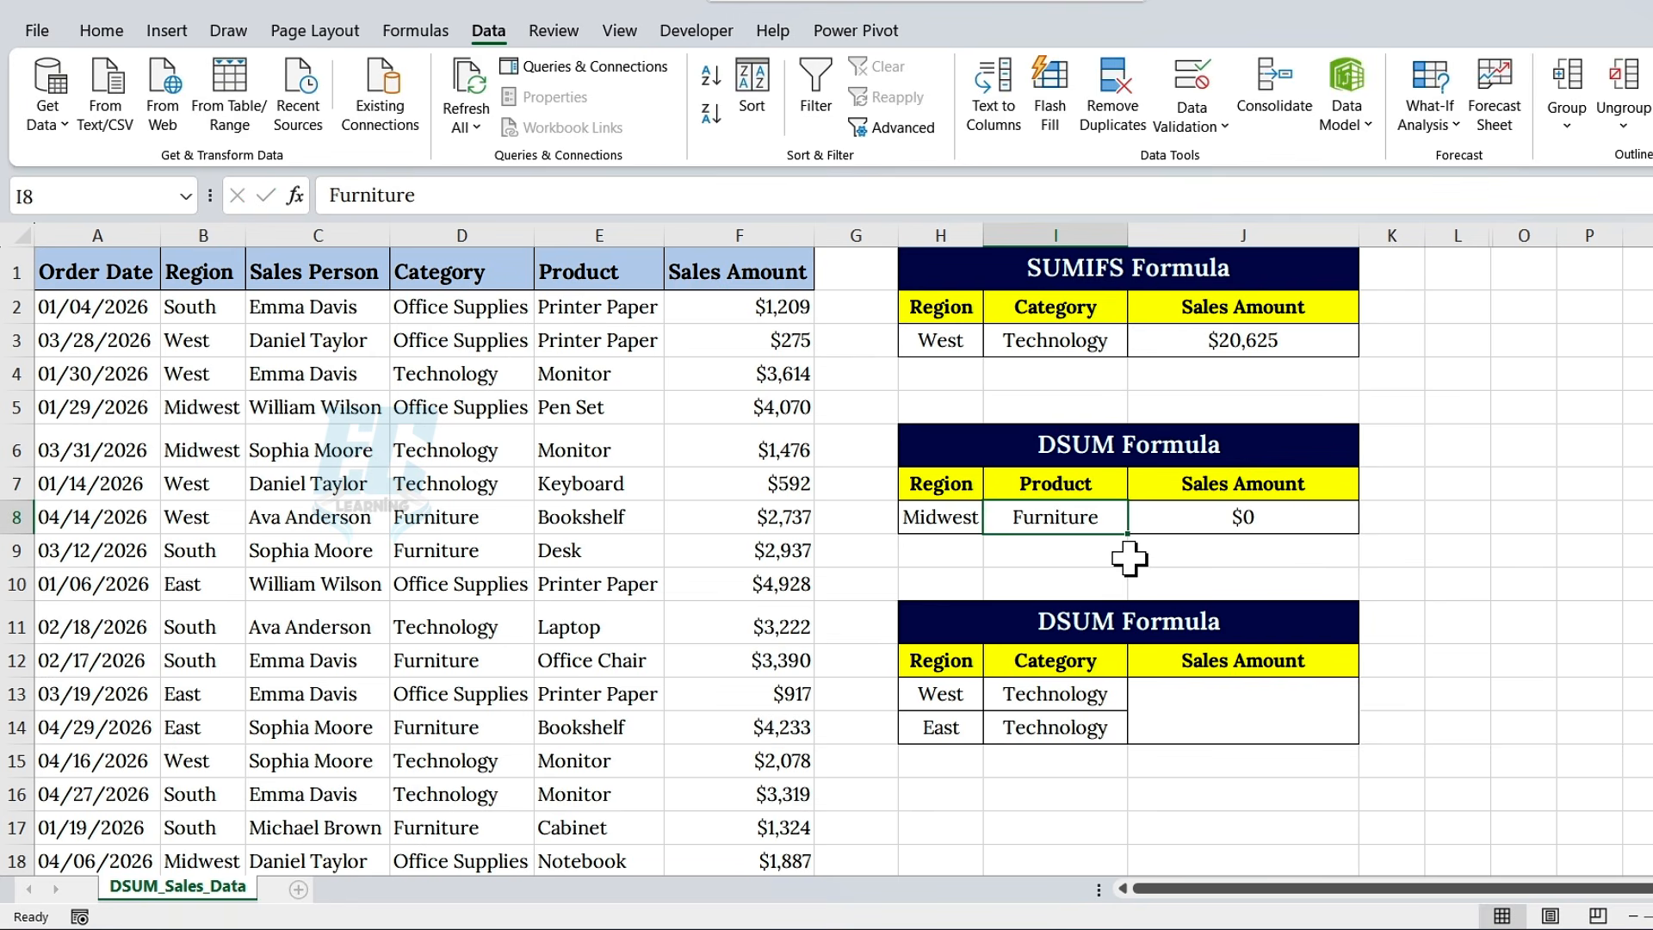
text(Monitor)
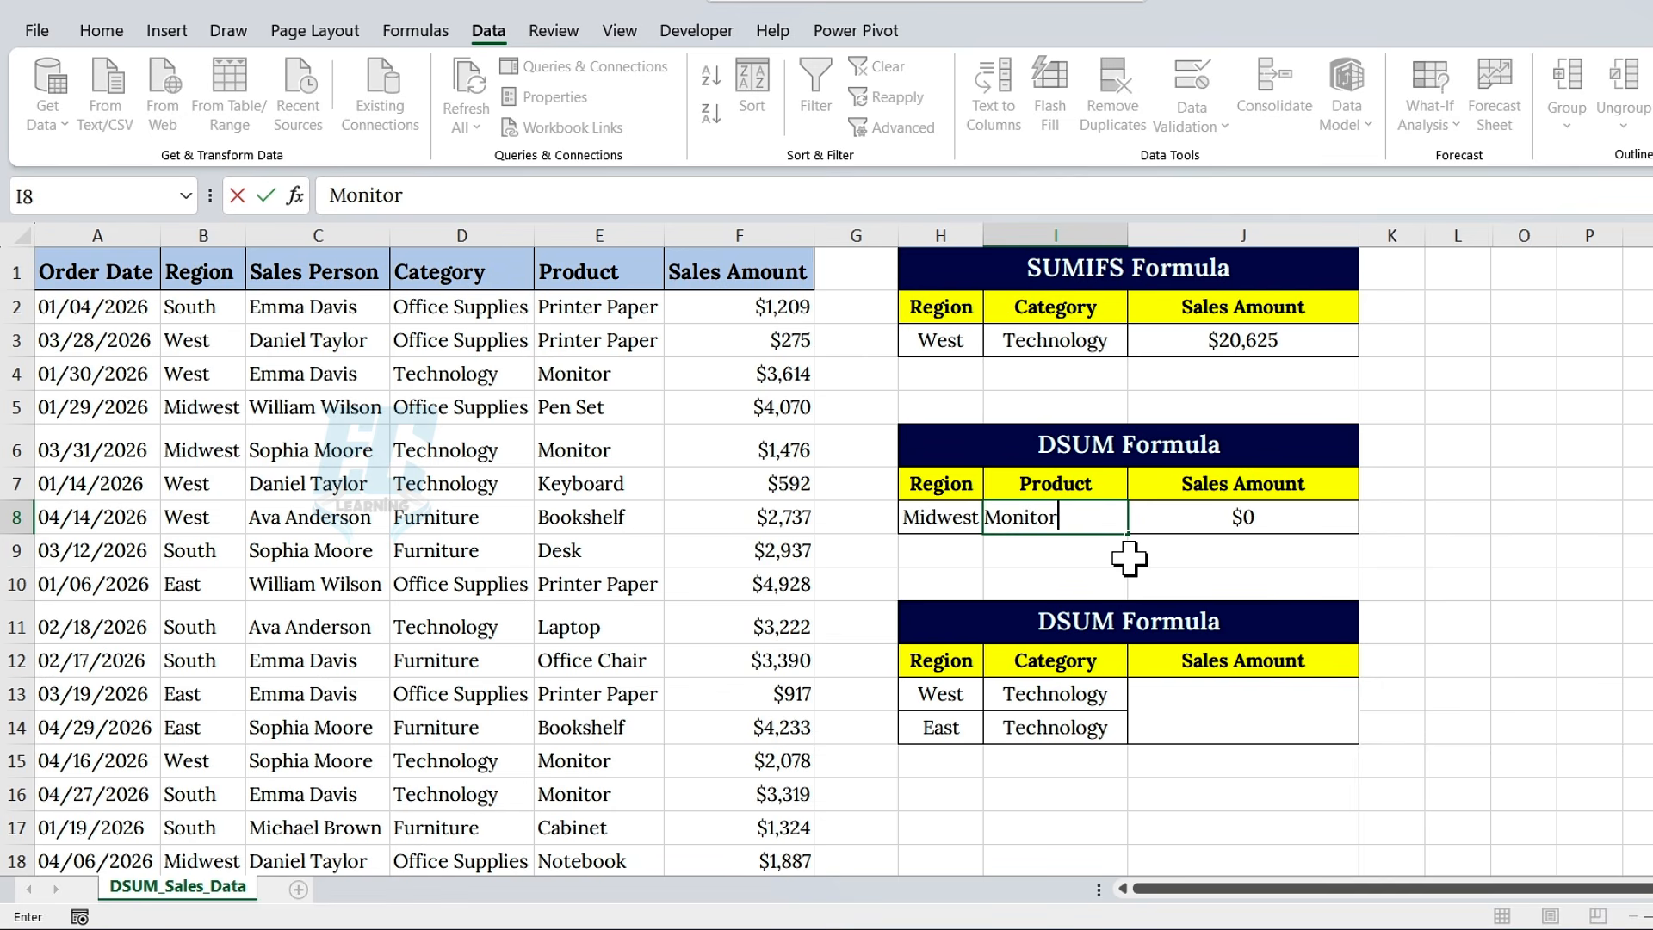
key(Return)
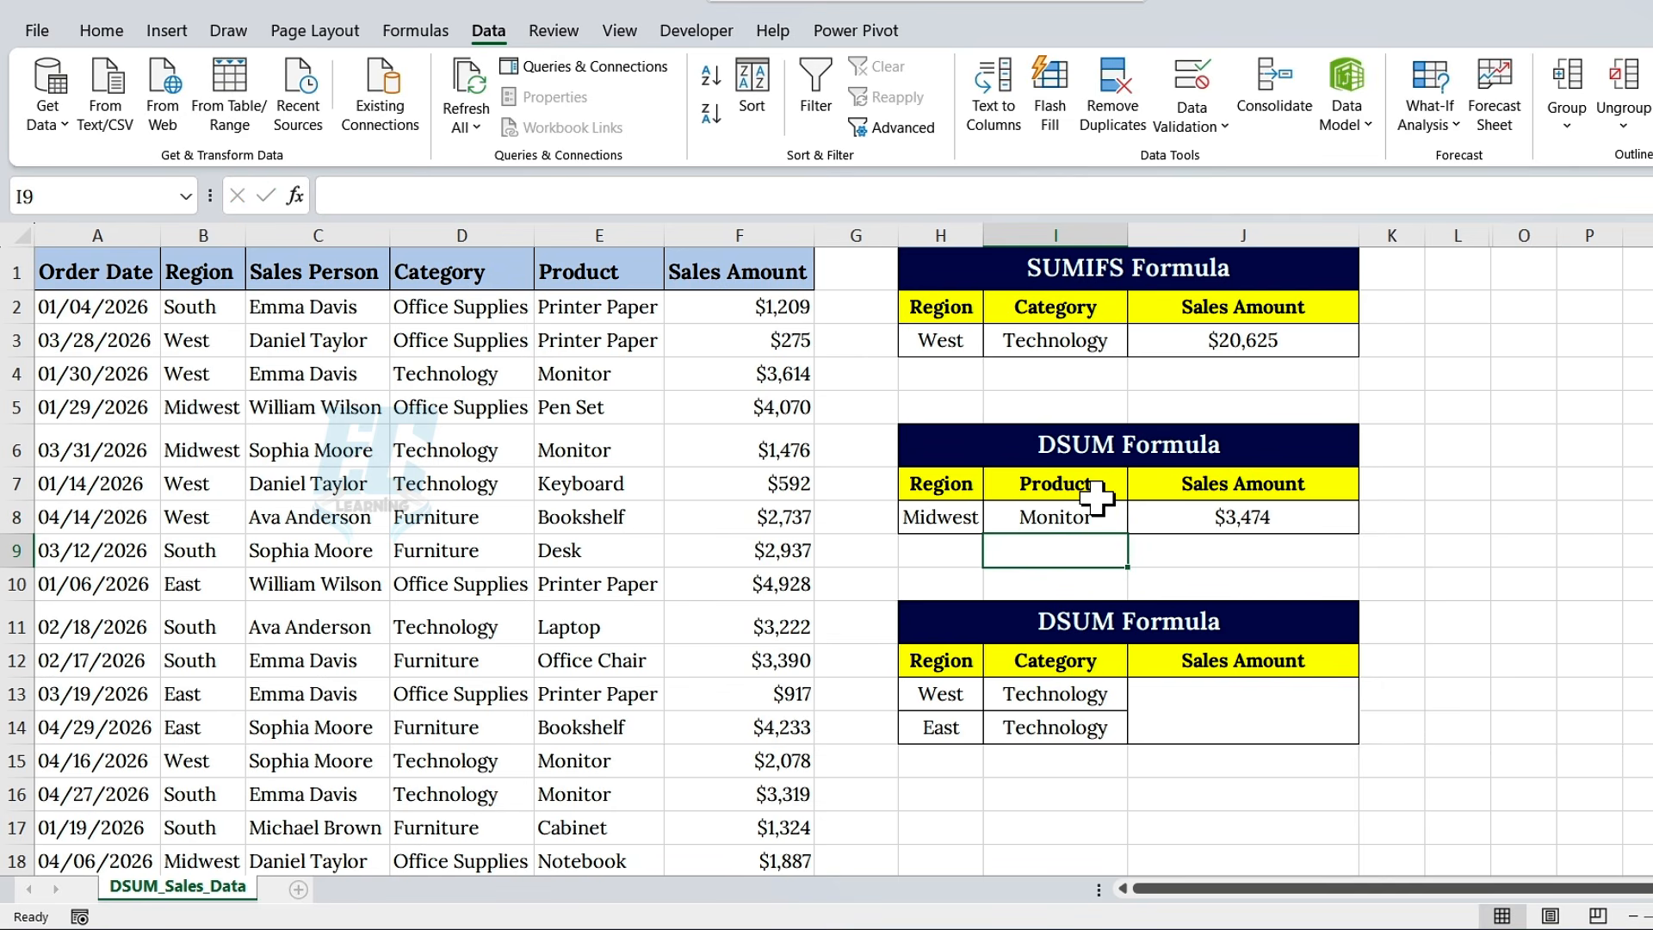
- Check the DSUM formula in J8 and its criteria, and examine the second DSUM table's headers and two criteria rows in H12:I14
click(1190, 515)
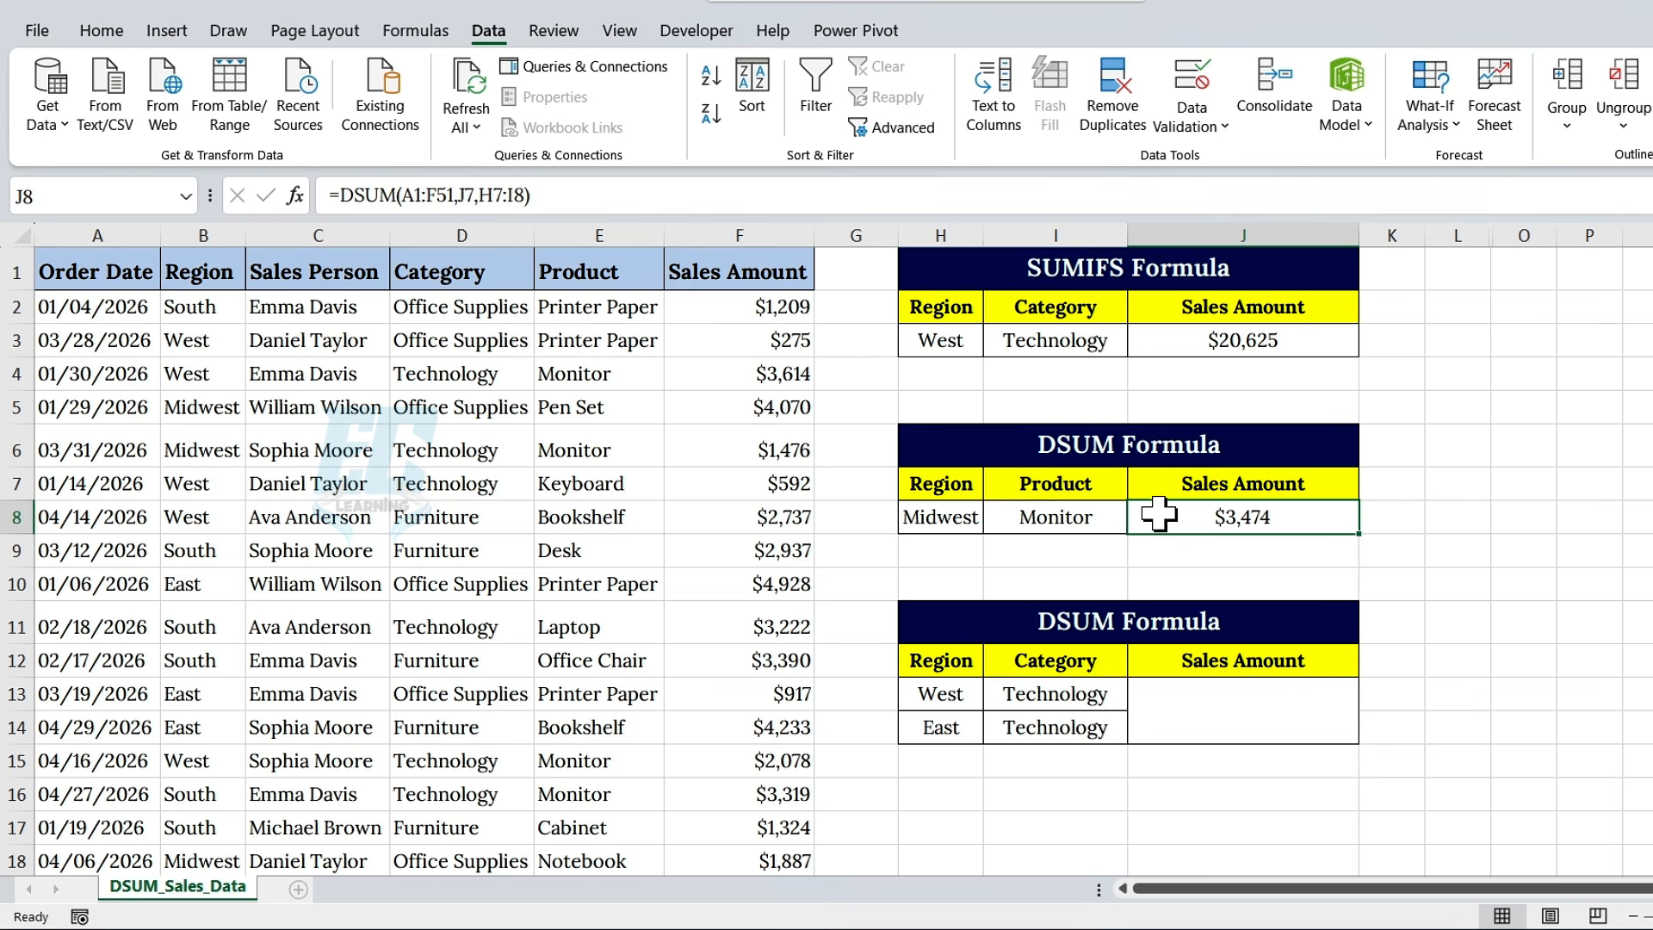
click(956, 520)
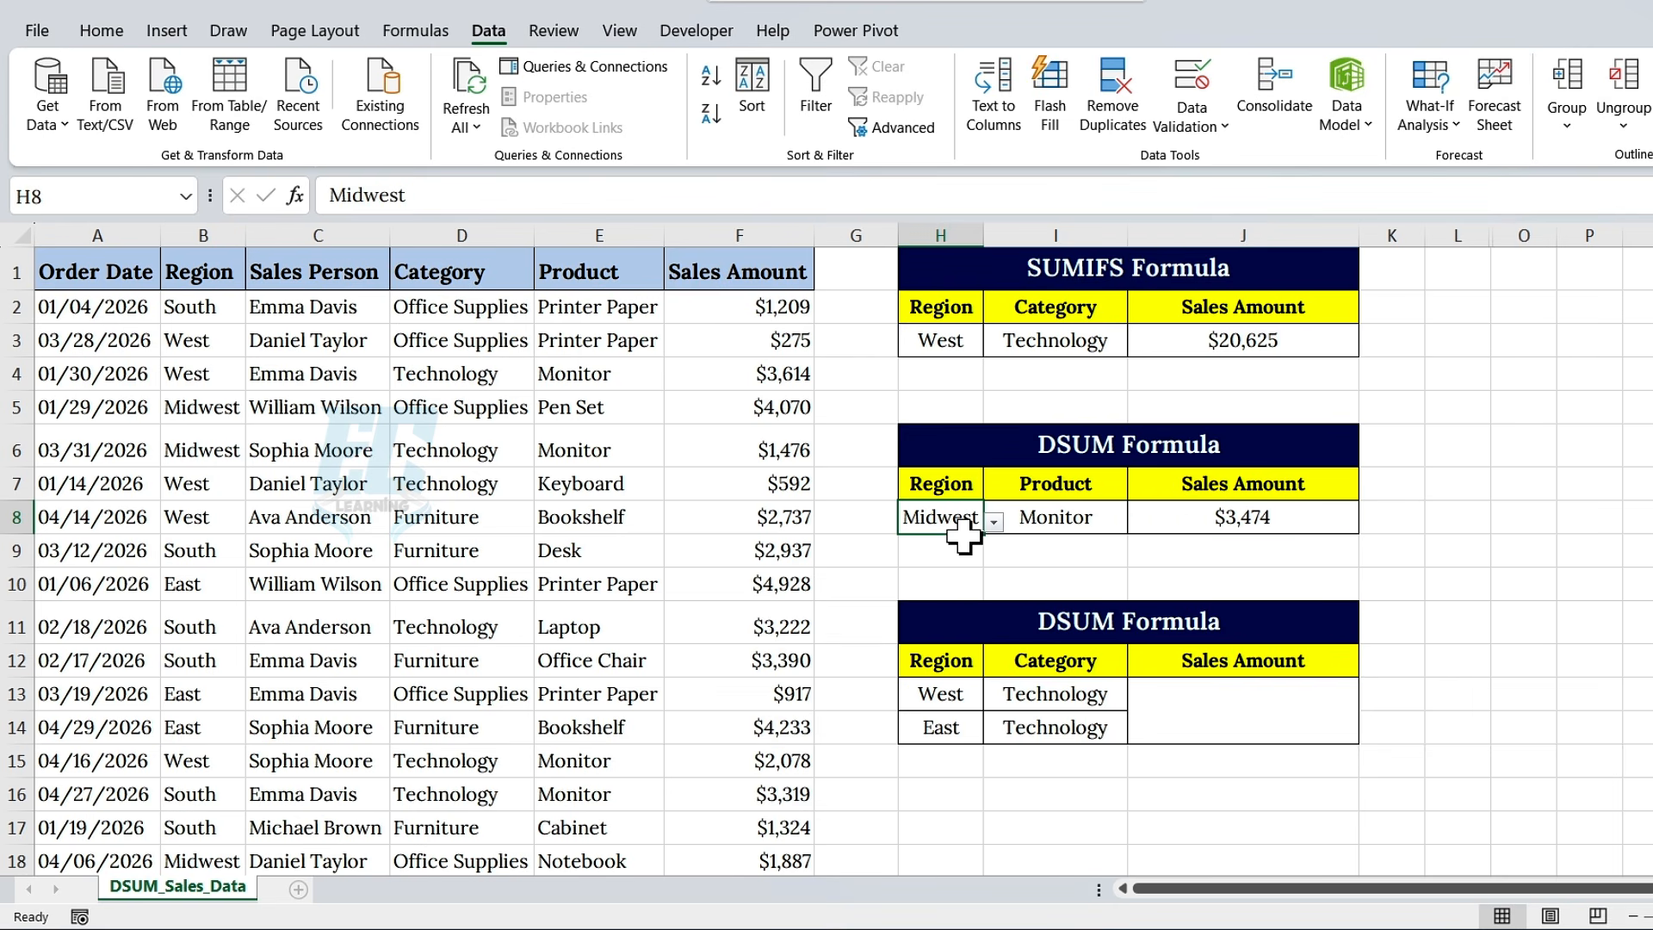
click(1072, 521)
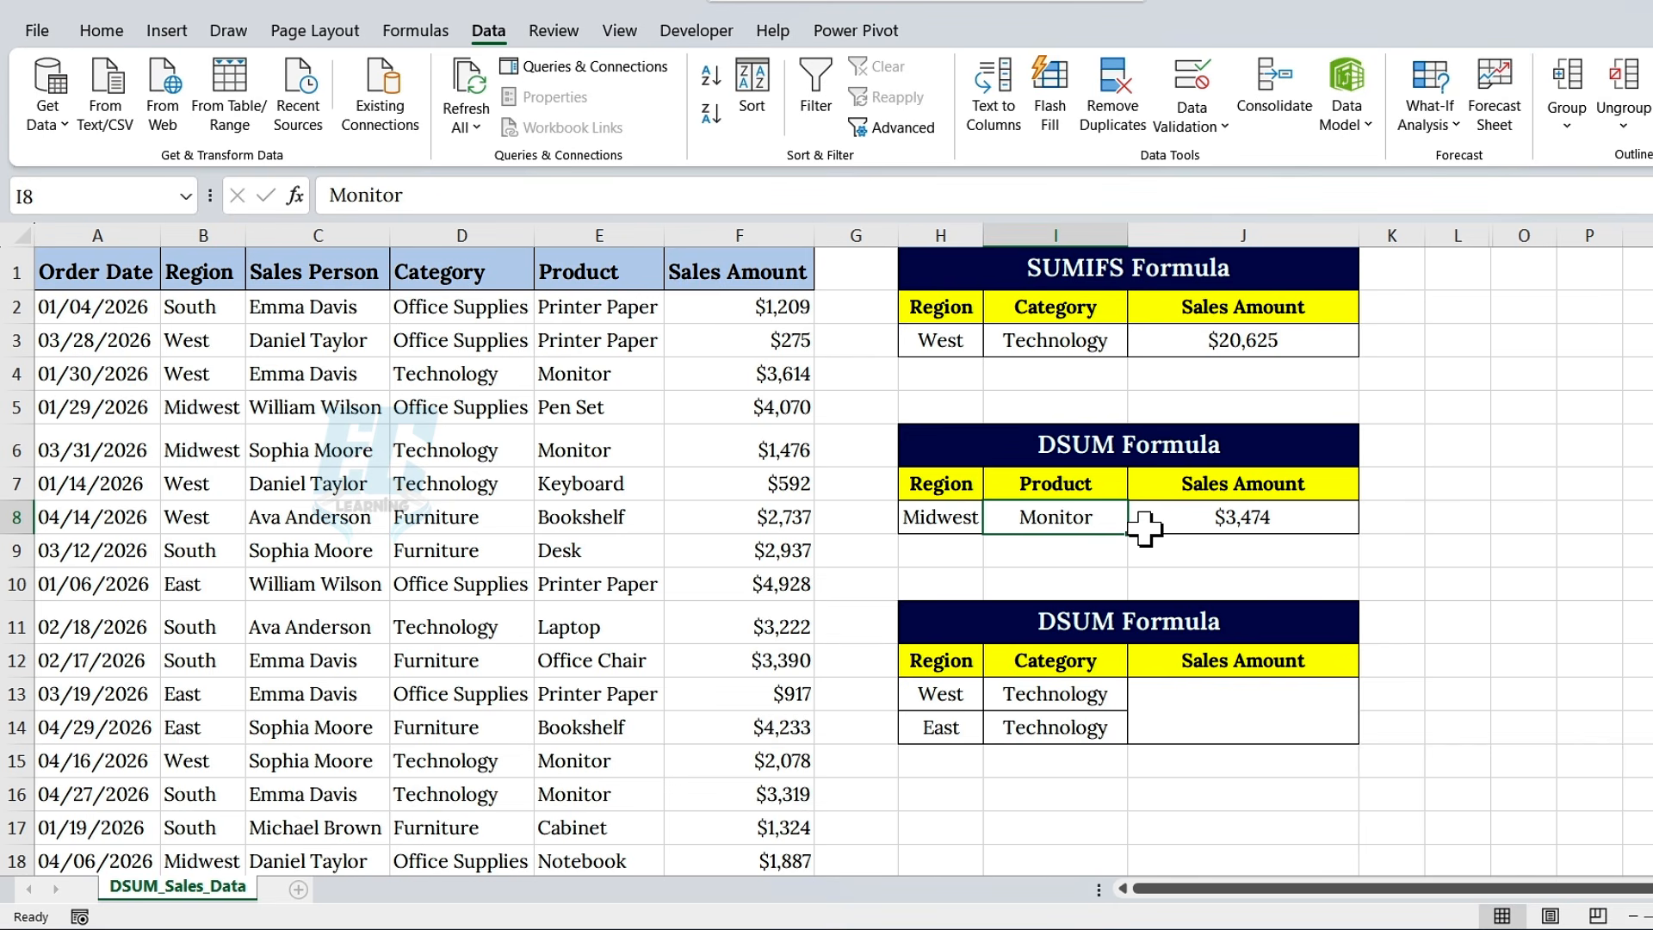
click(1227, 619)
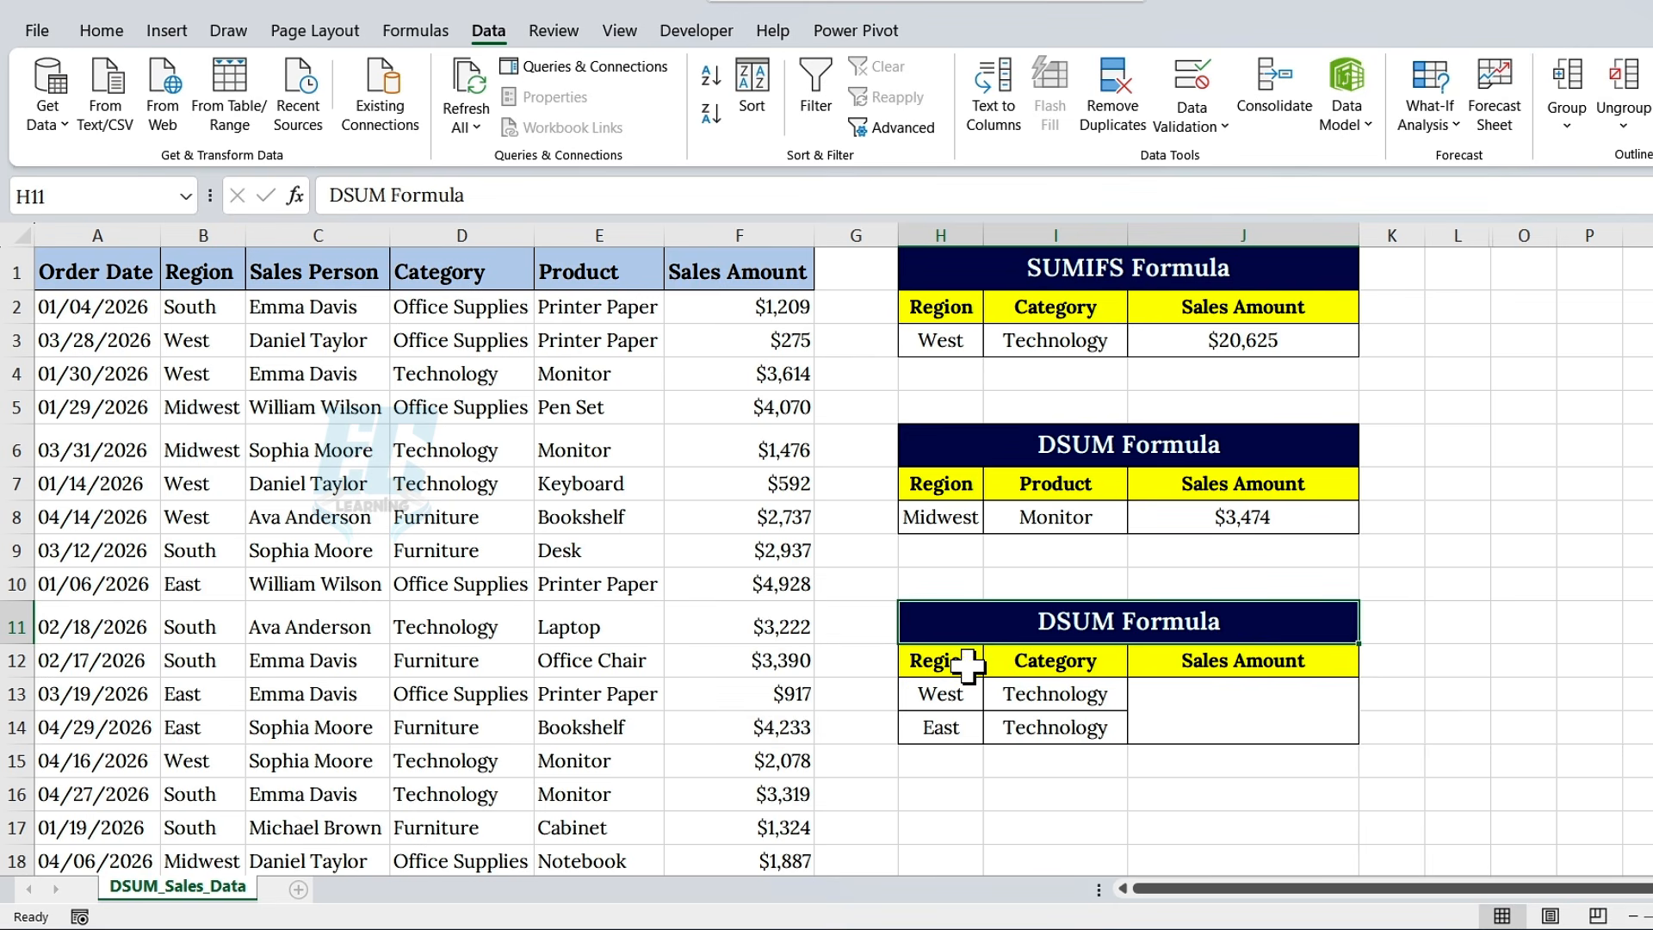
drag(967, 668, 1060, 734)
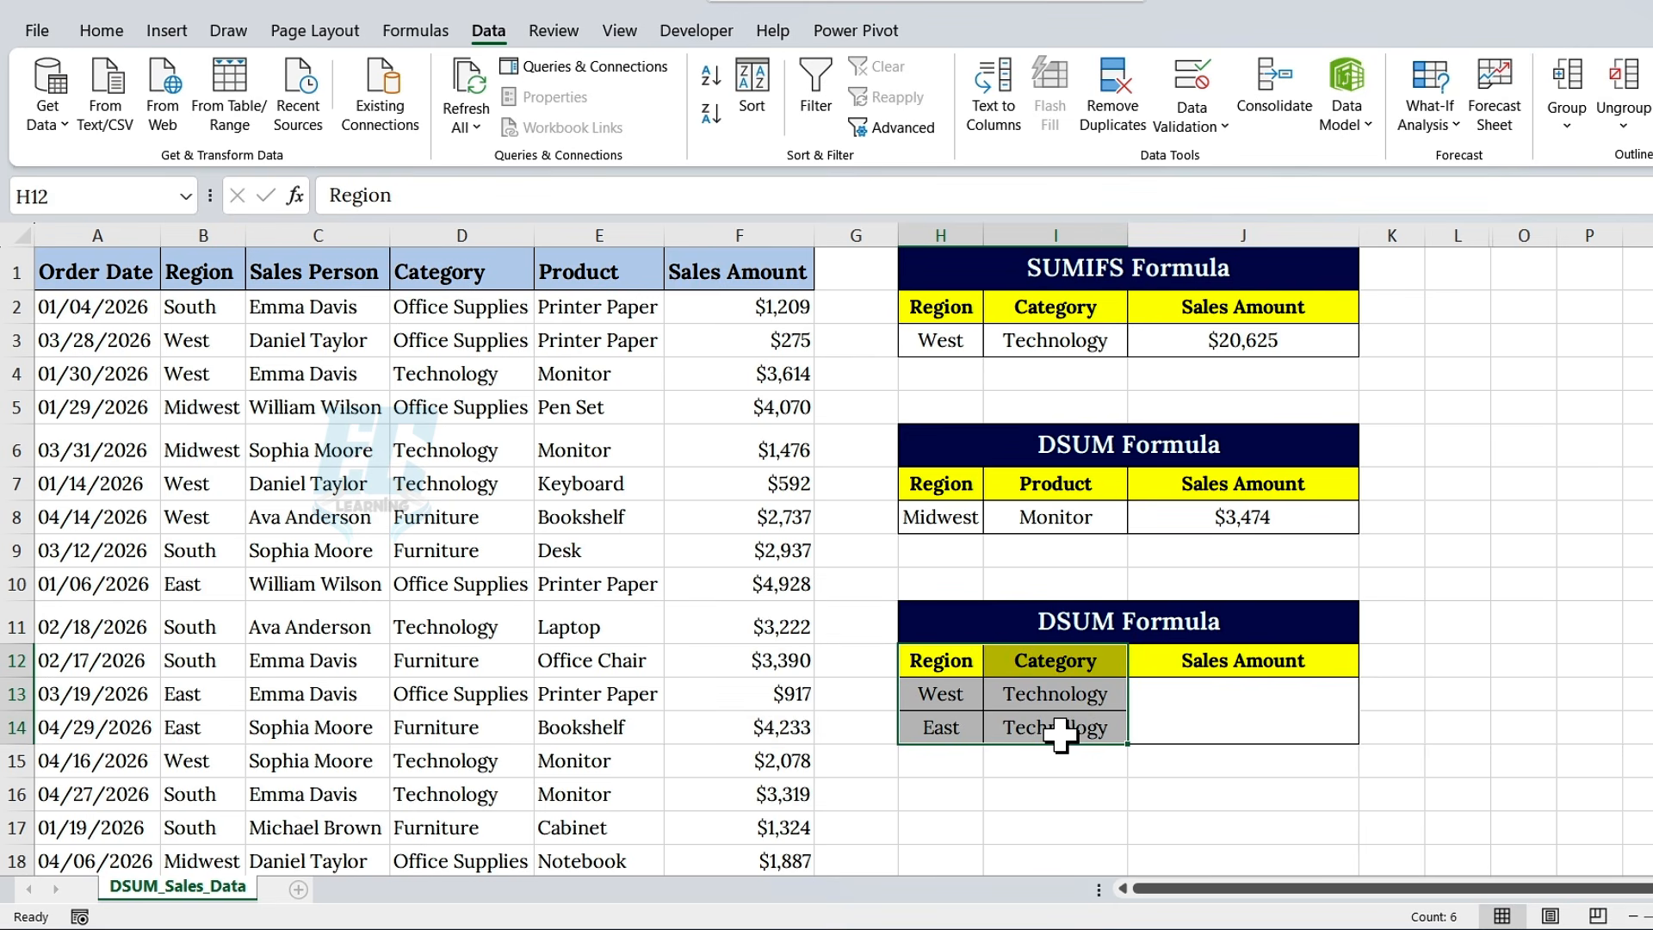
click(1025, 670)
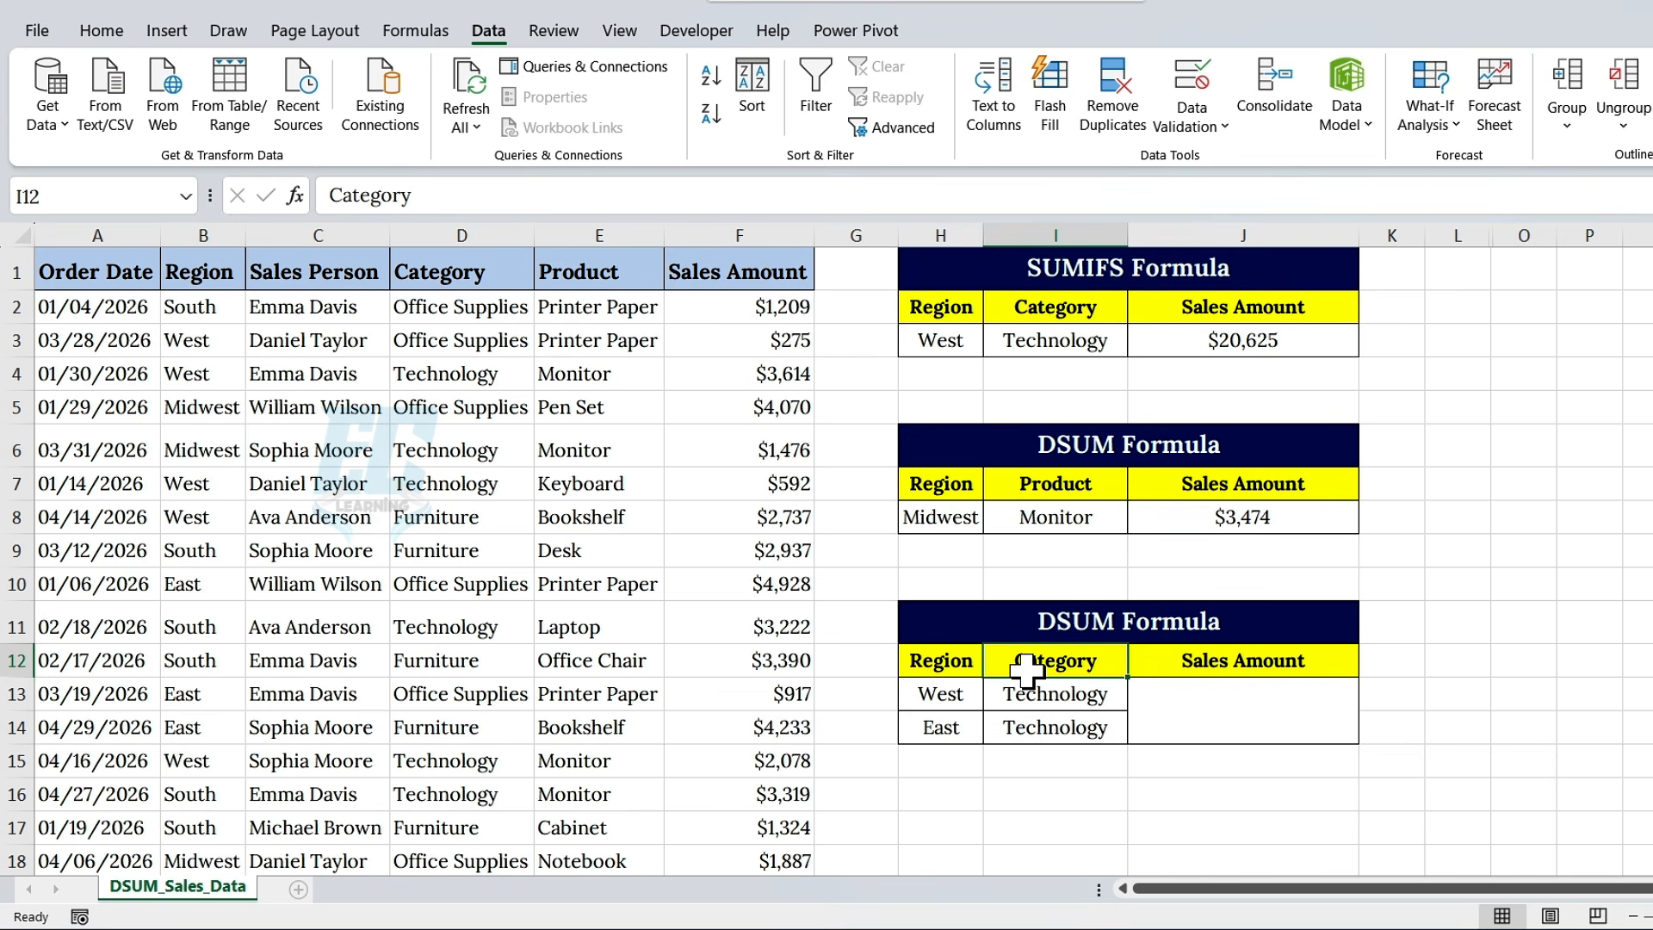
drag(941, 693, 1095, 711)
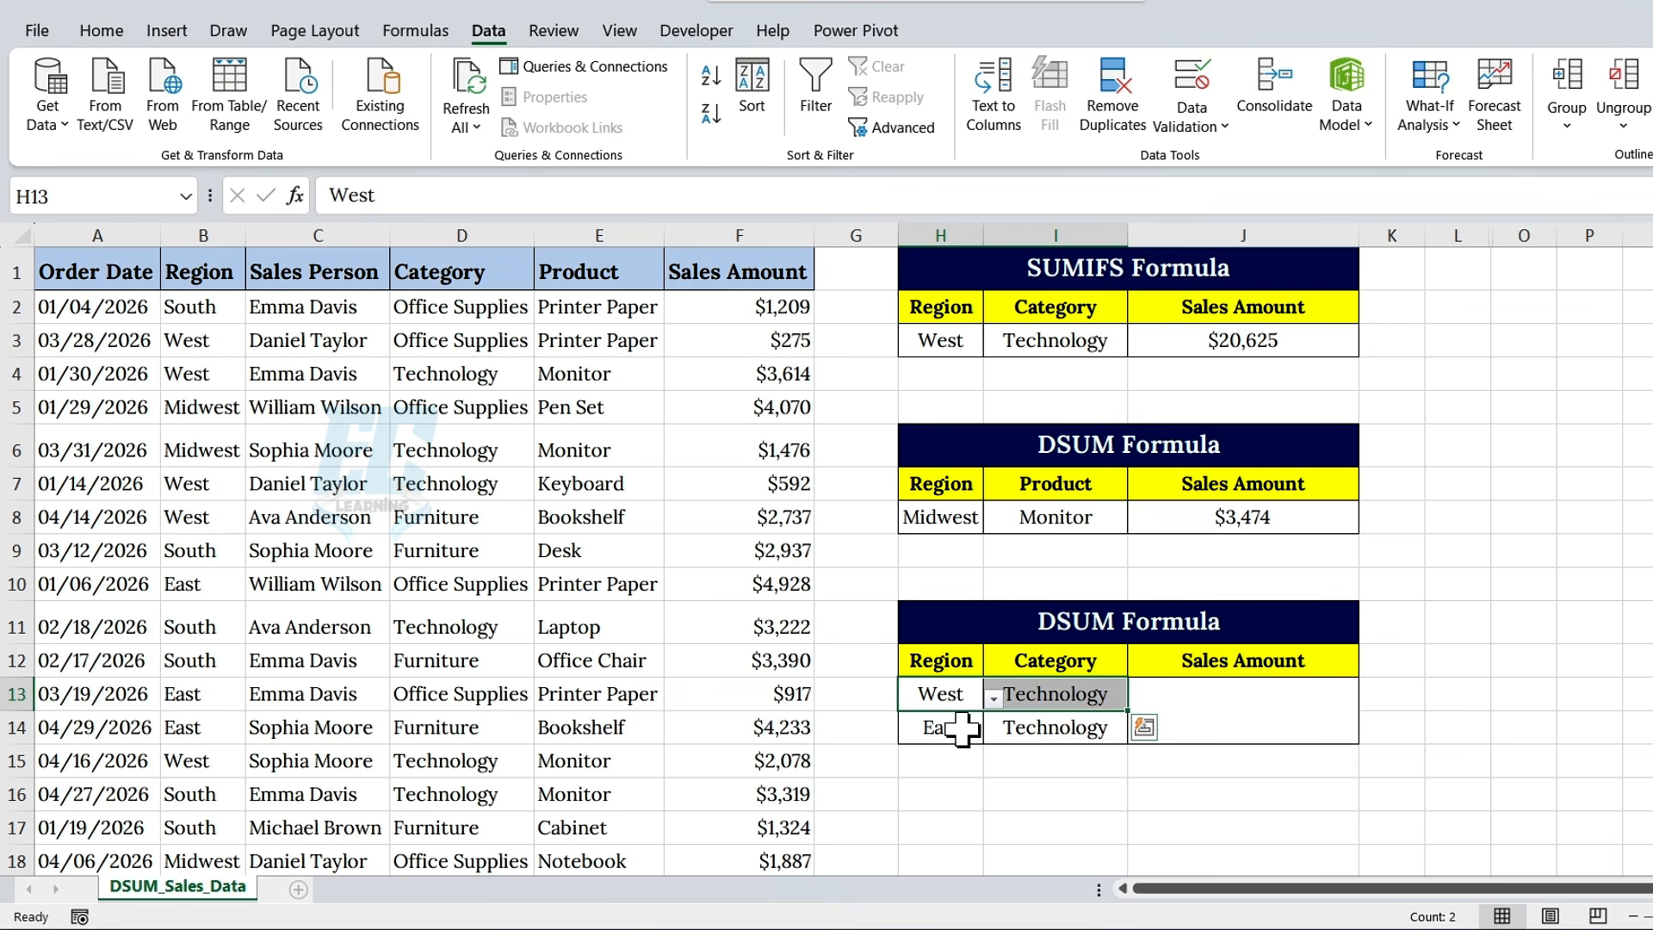
drag(967, 726, 1092, 735)
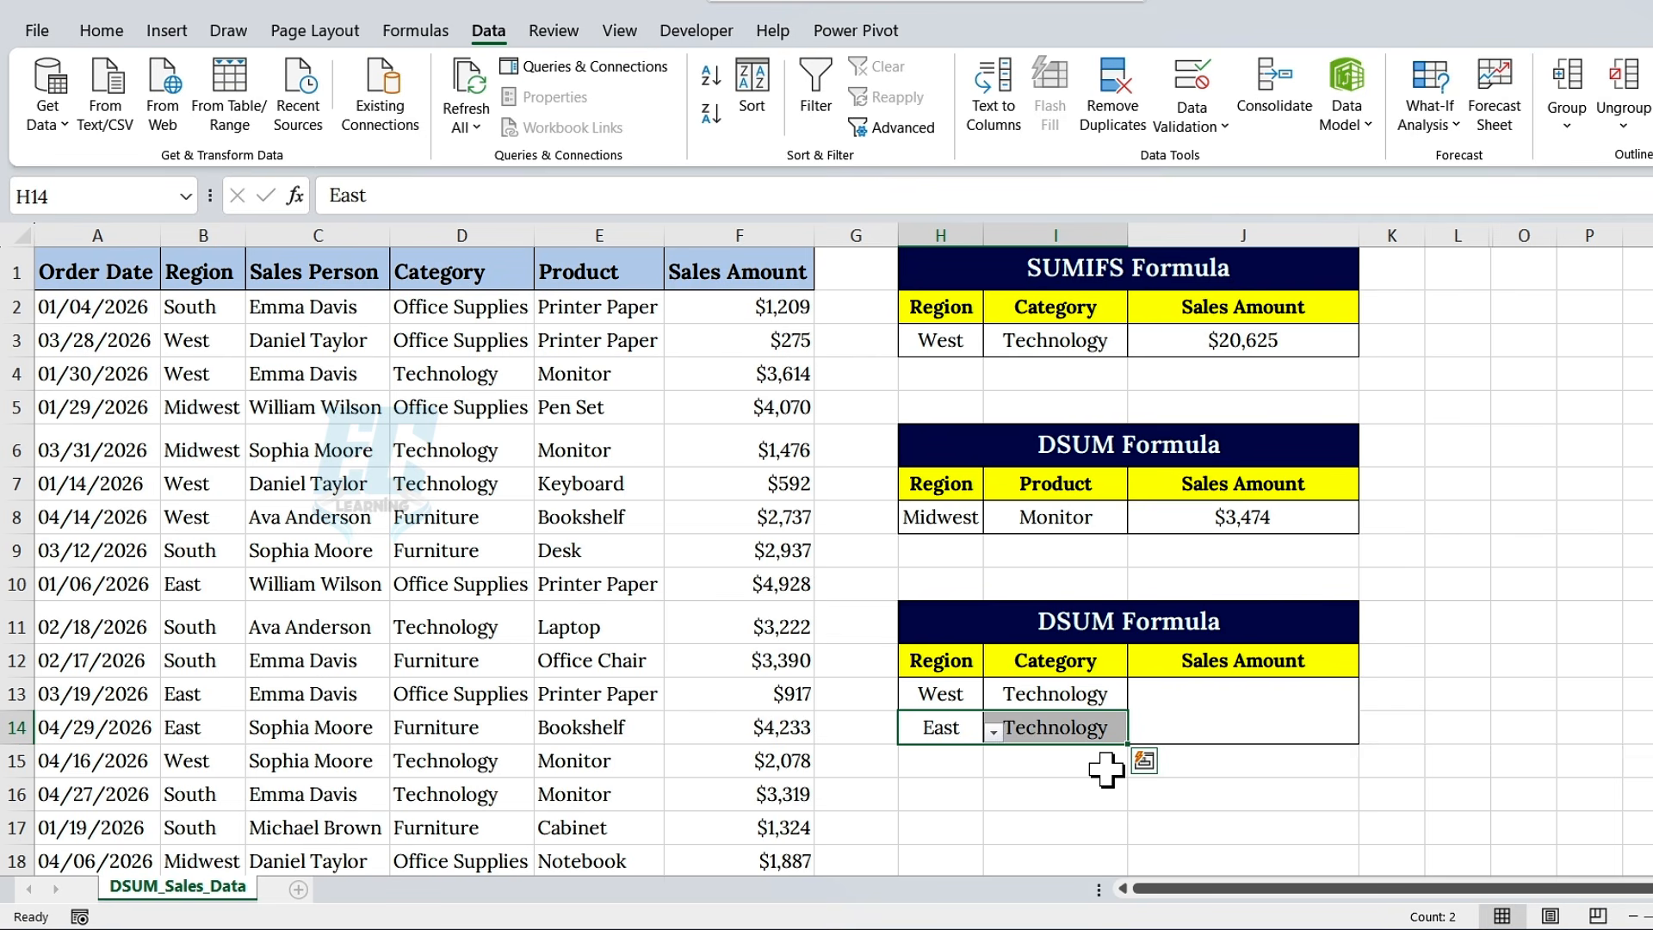
- Start a DSUM formula in the merged Sales Amount cell J13 with the dataset A1:F51 as the database
drag(1222, 699, 1193, 727)
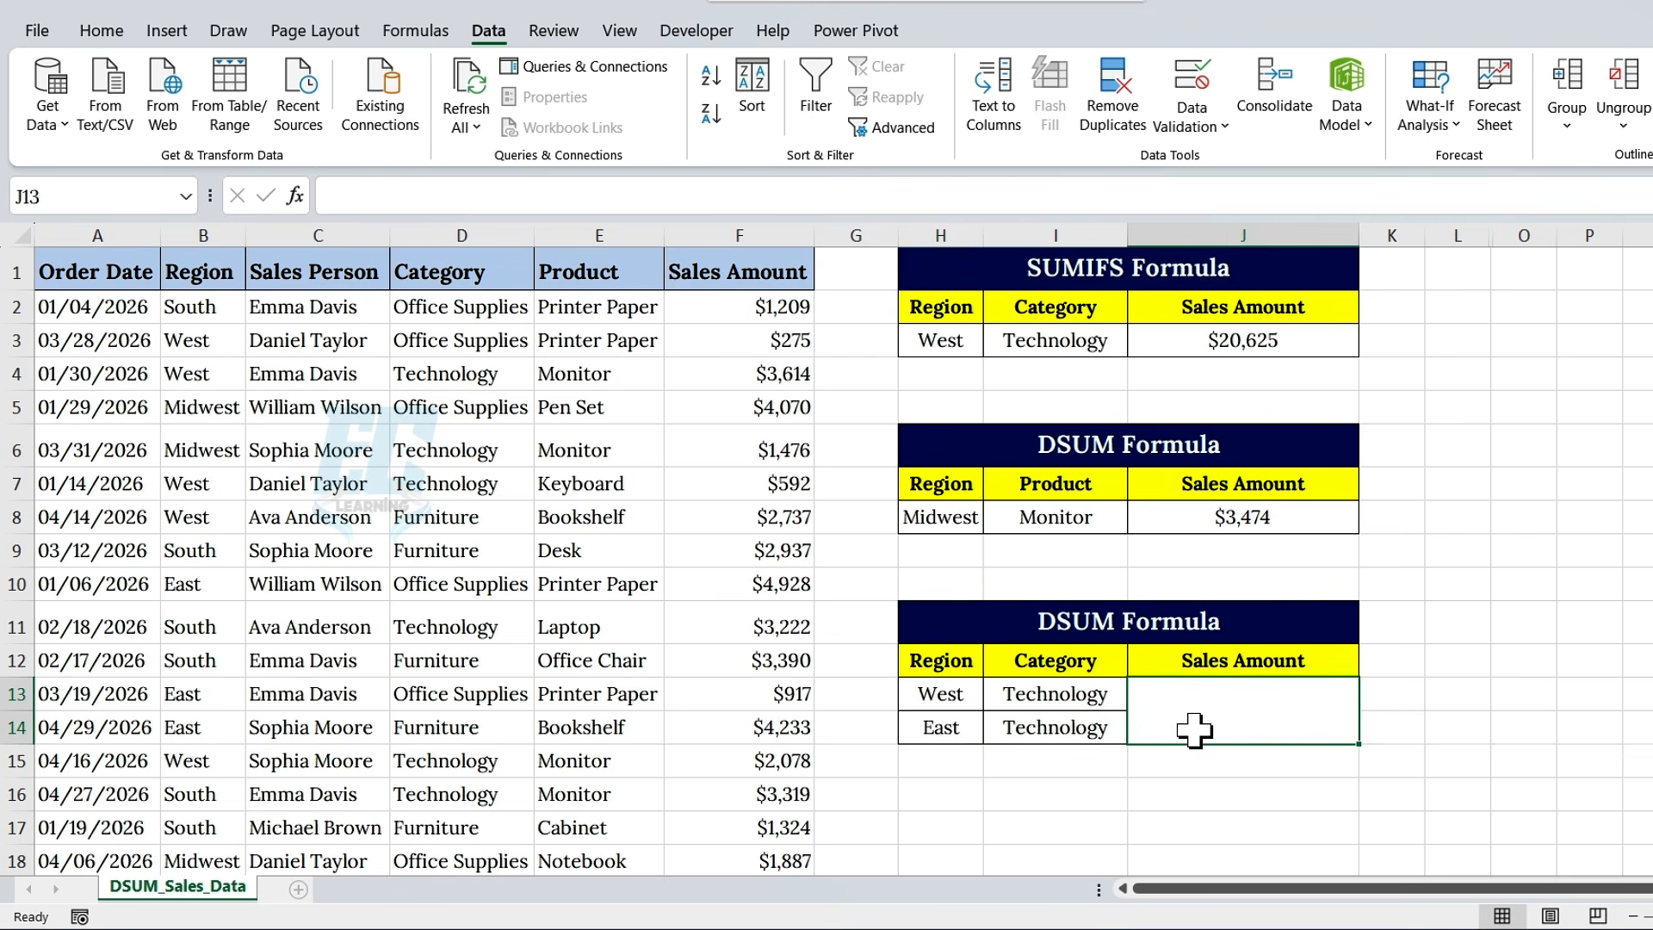
text(=DSUM()
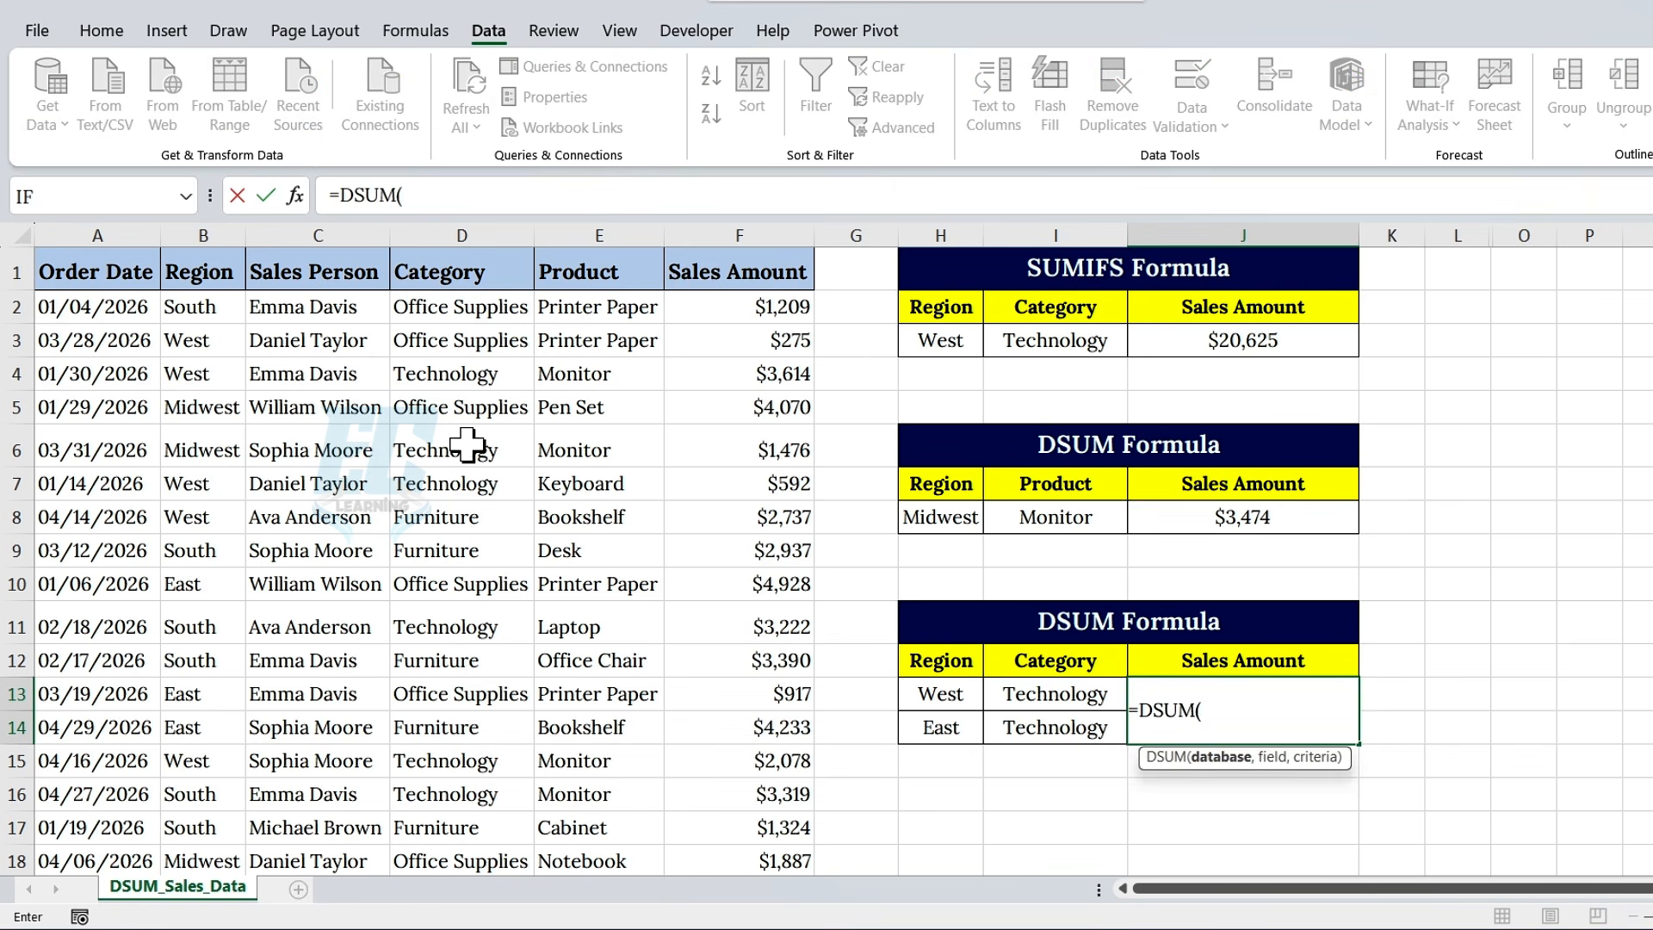
click(94, 274)
key(ctrl+shift+Right)
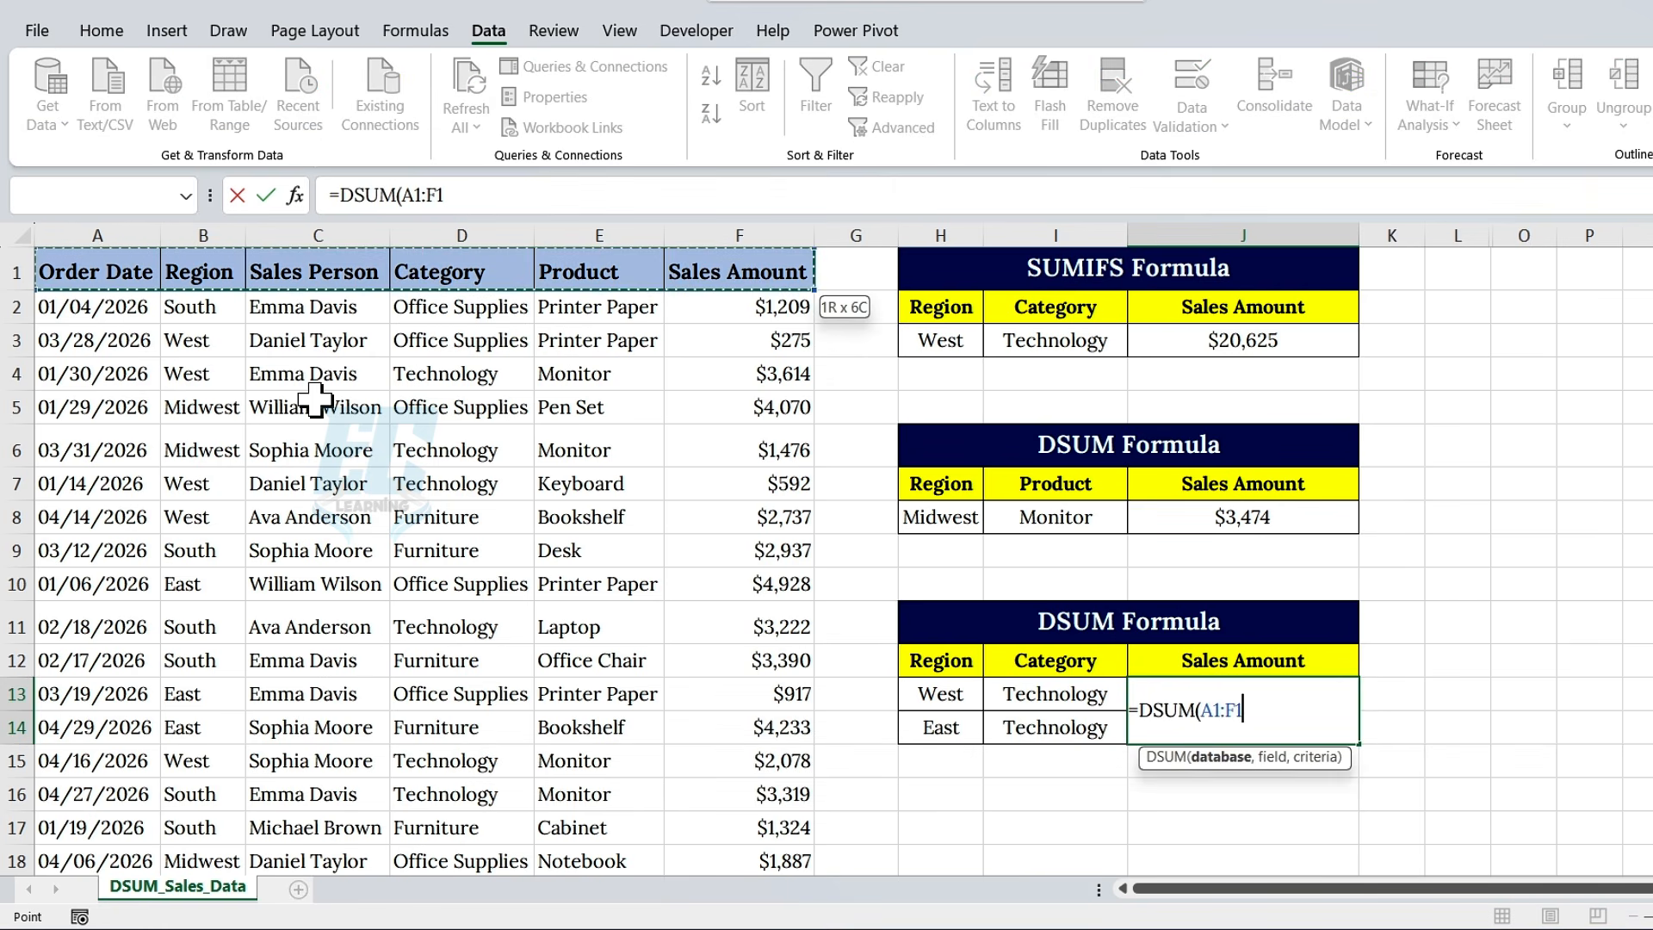
key(ctrl+shift+Down)
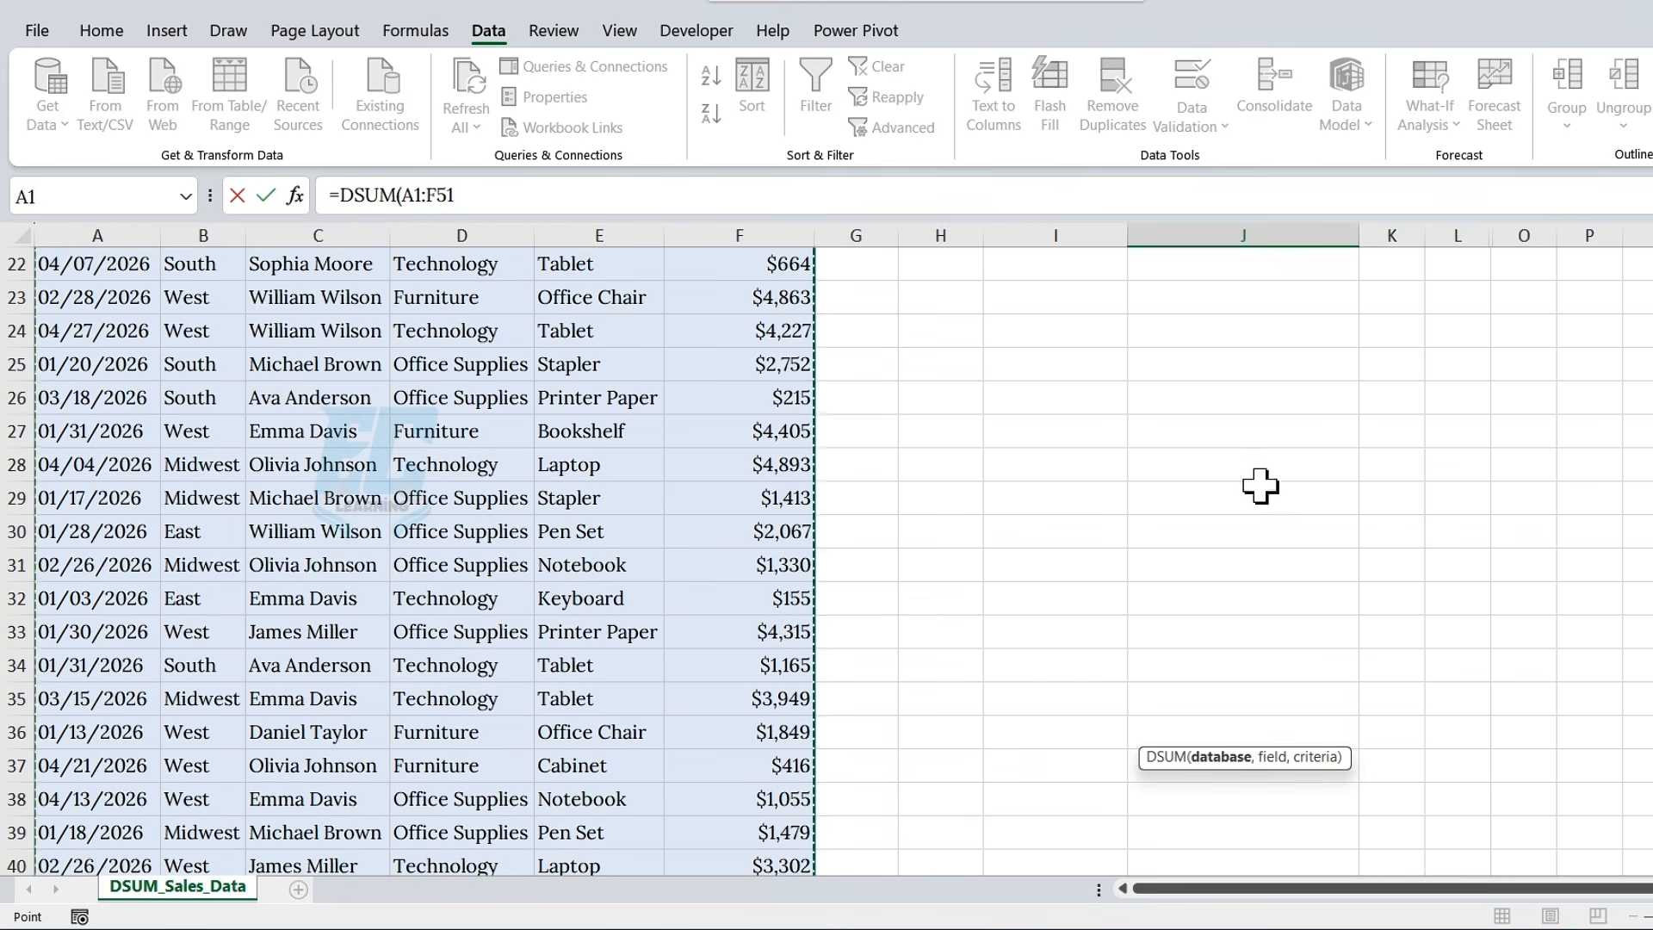
scroll(1262, 483, up, 11)
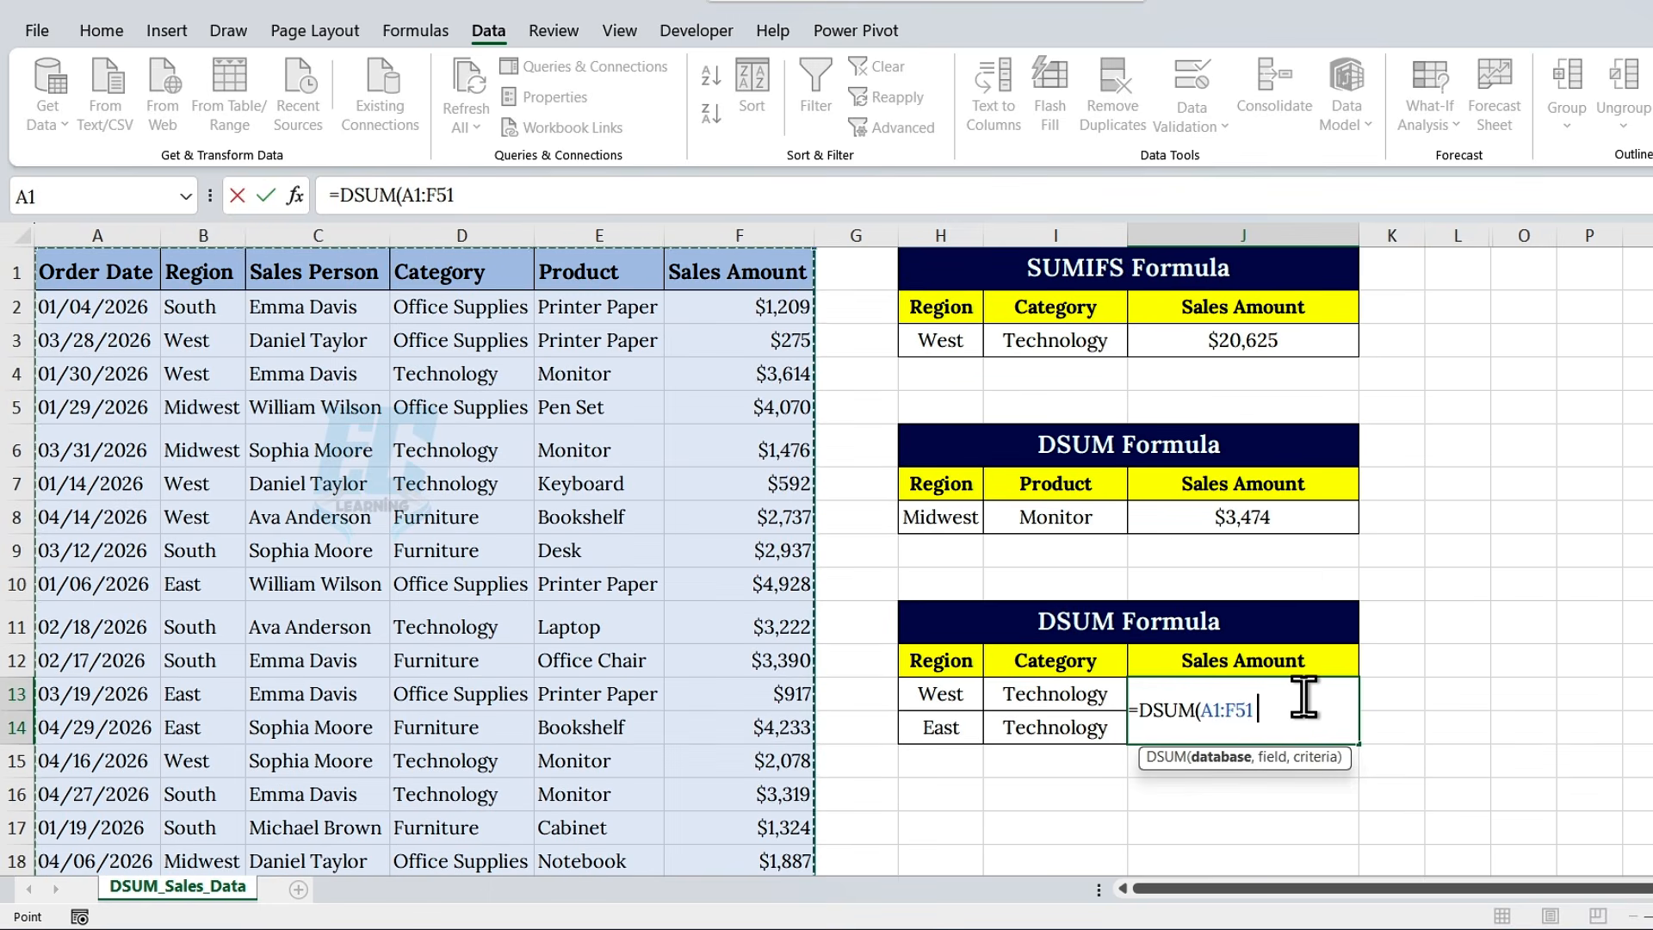
text(,)
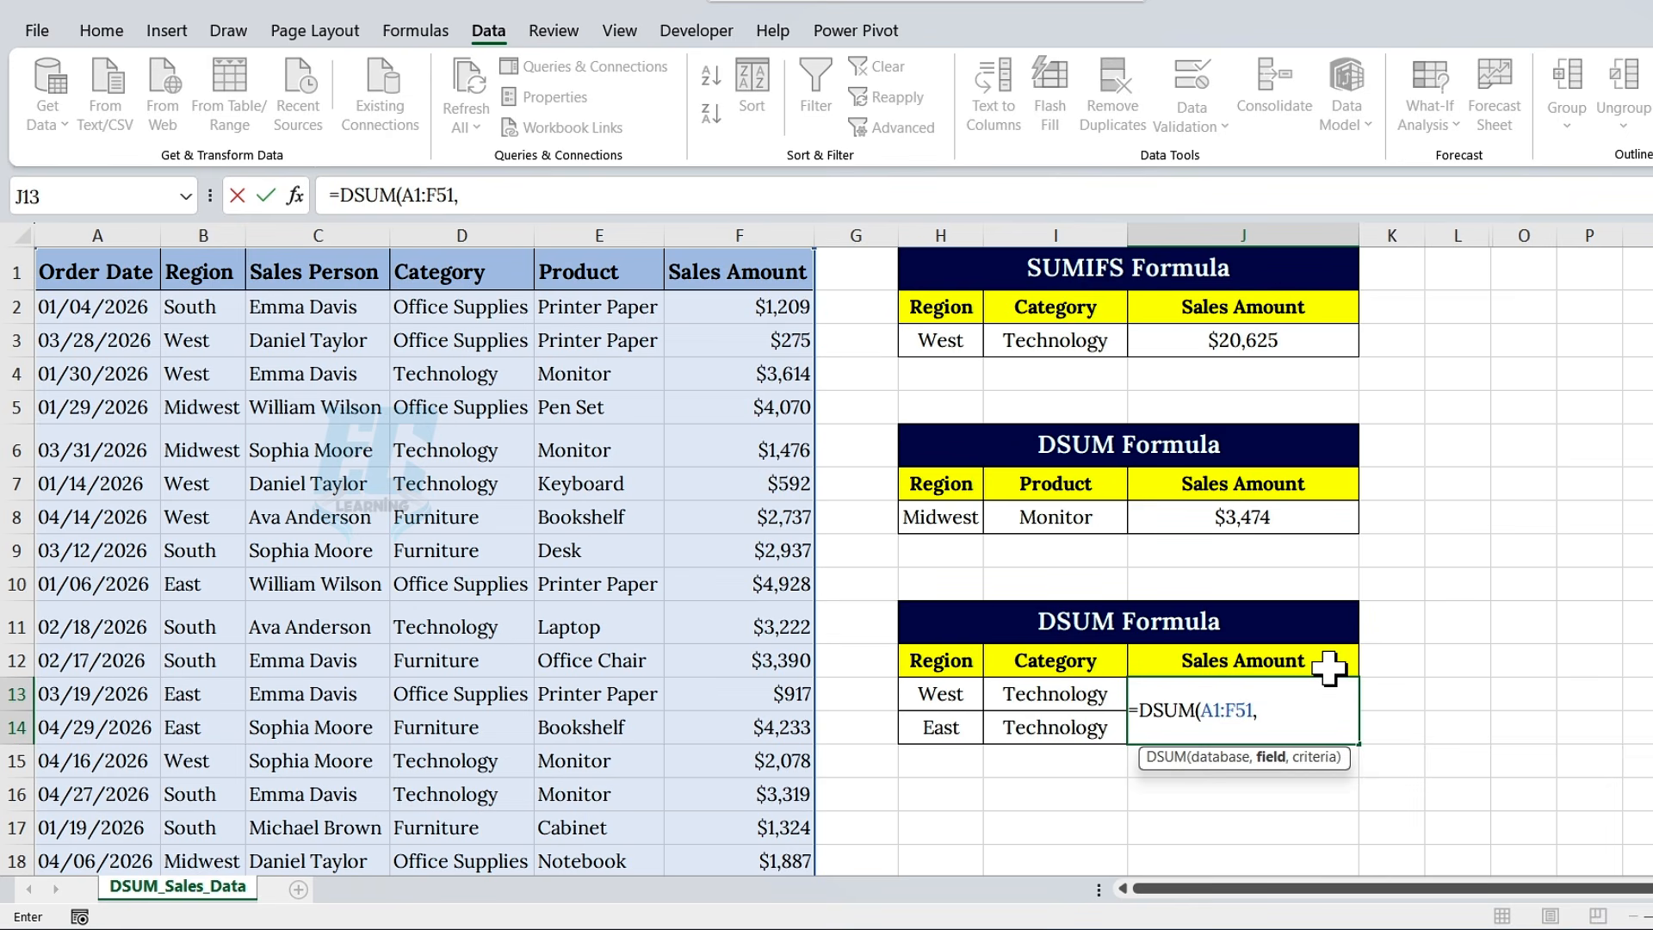
- Complete the DSUM formula in J13 with the Sales Amount header J12 as the field and H12:I14 as the criteria
click(1328, 666)
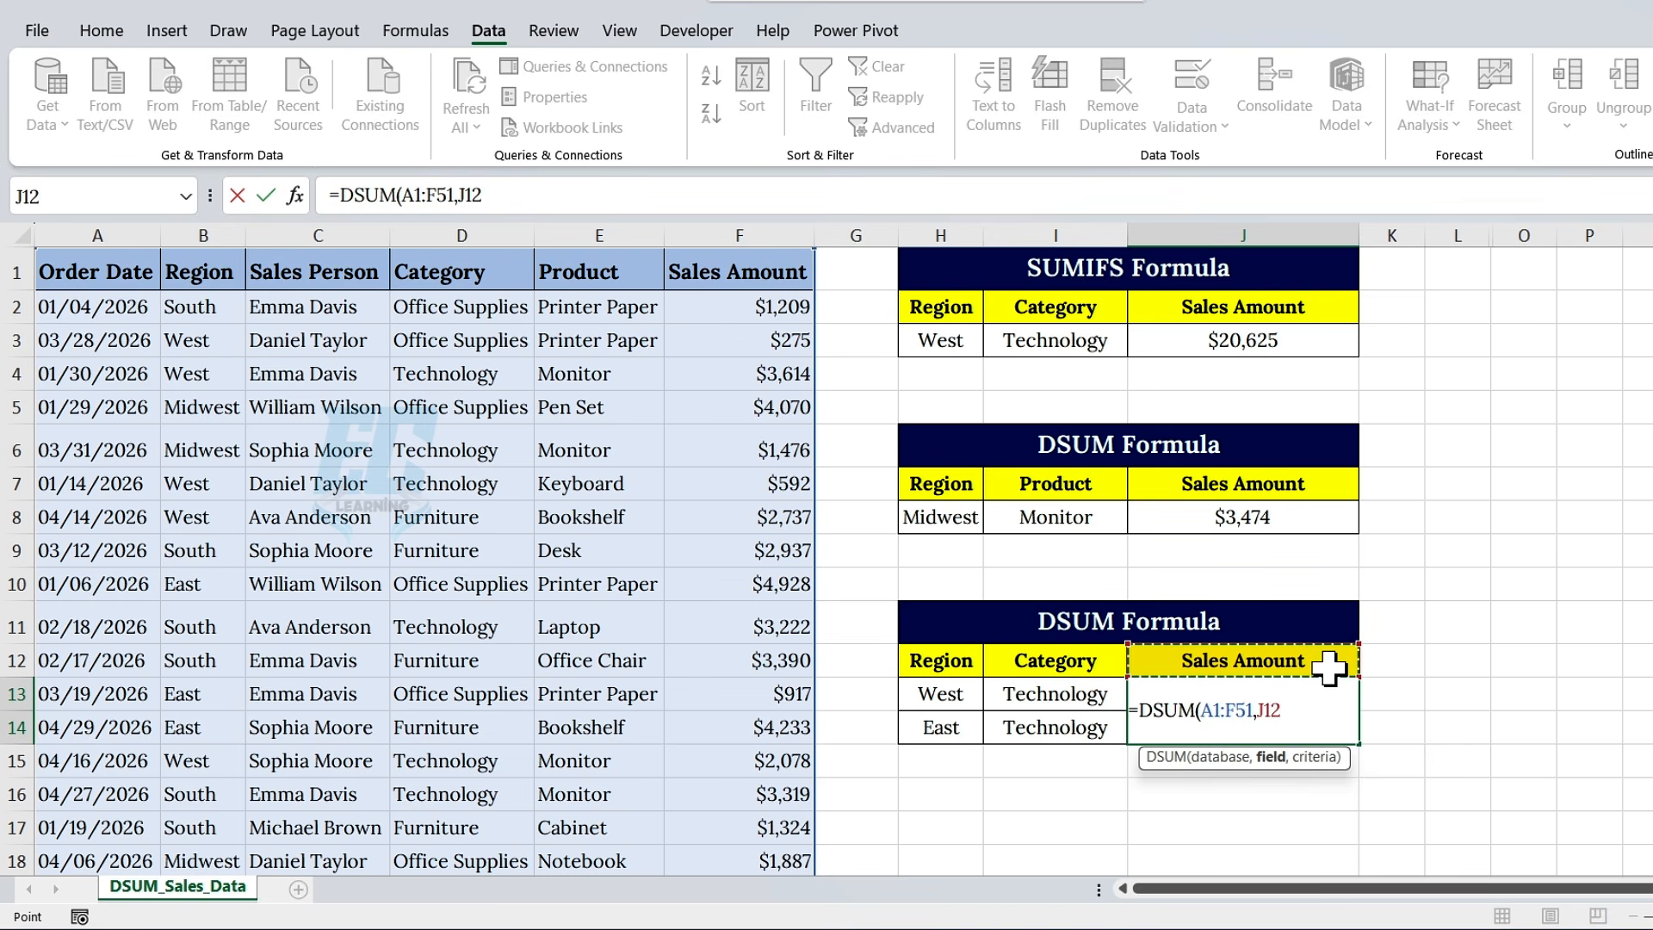
text(,)
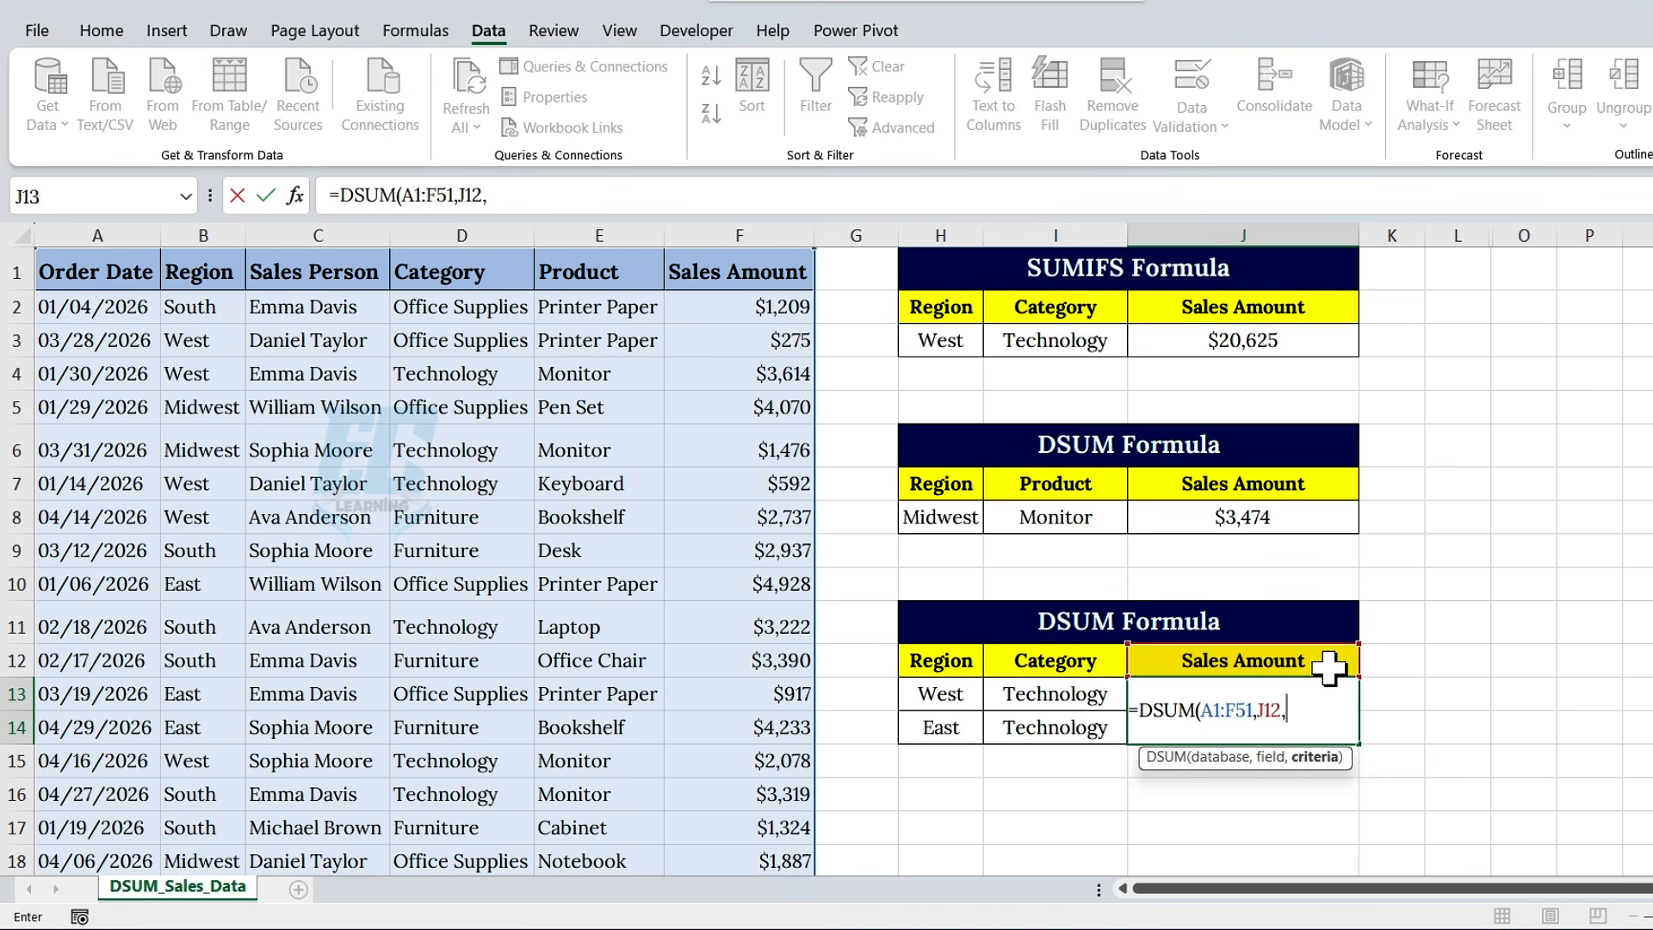
drag(956, 665, 1066, 732)
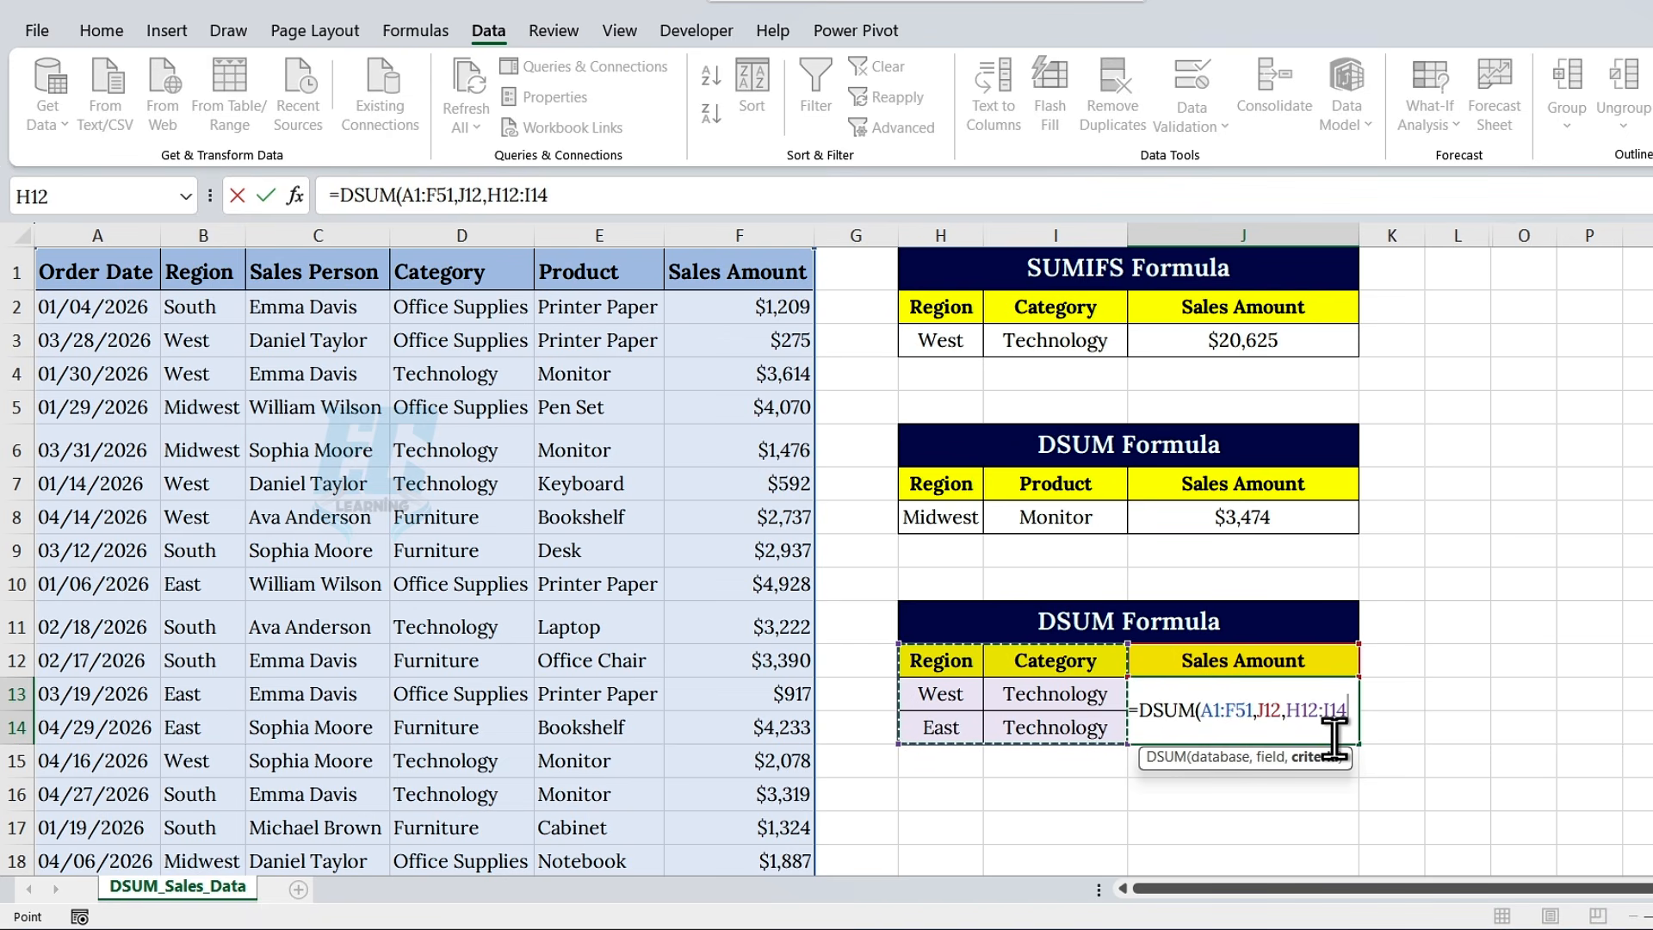
text())
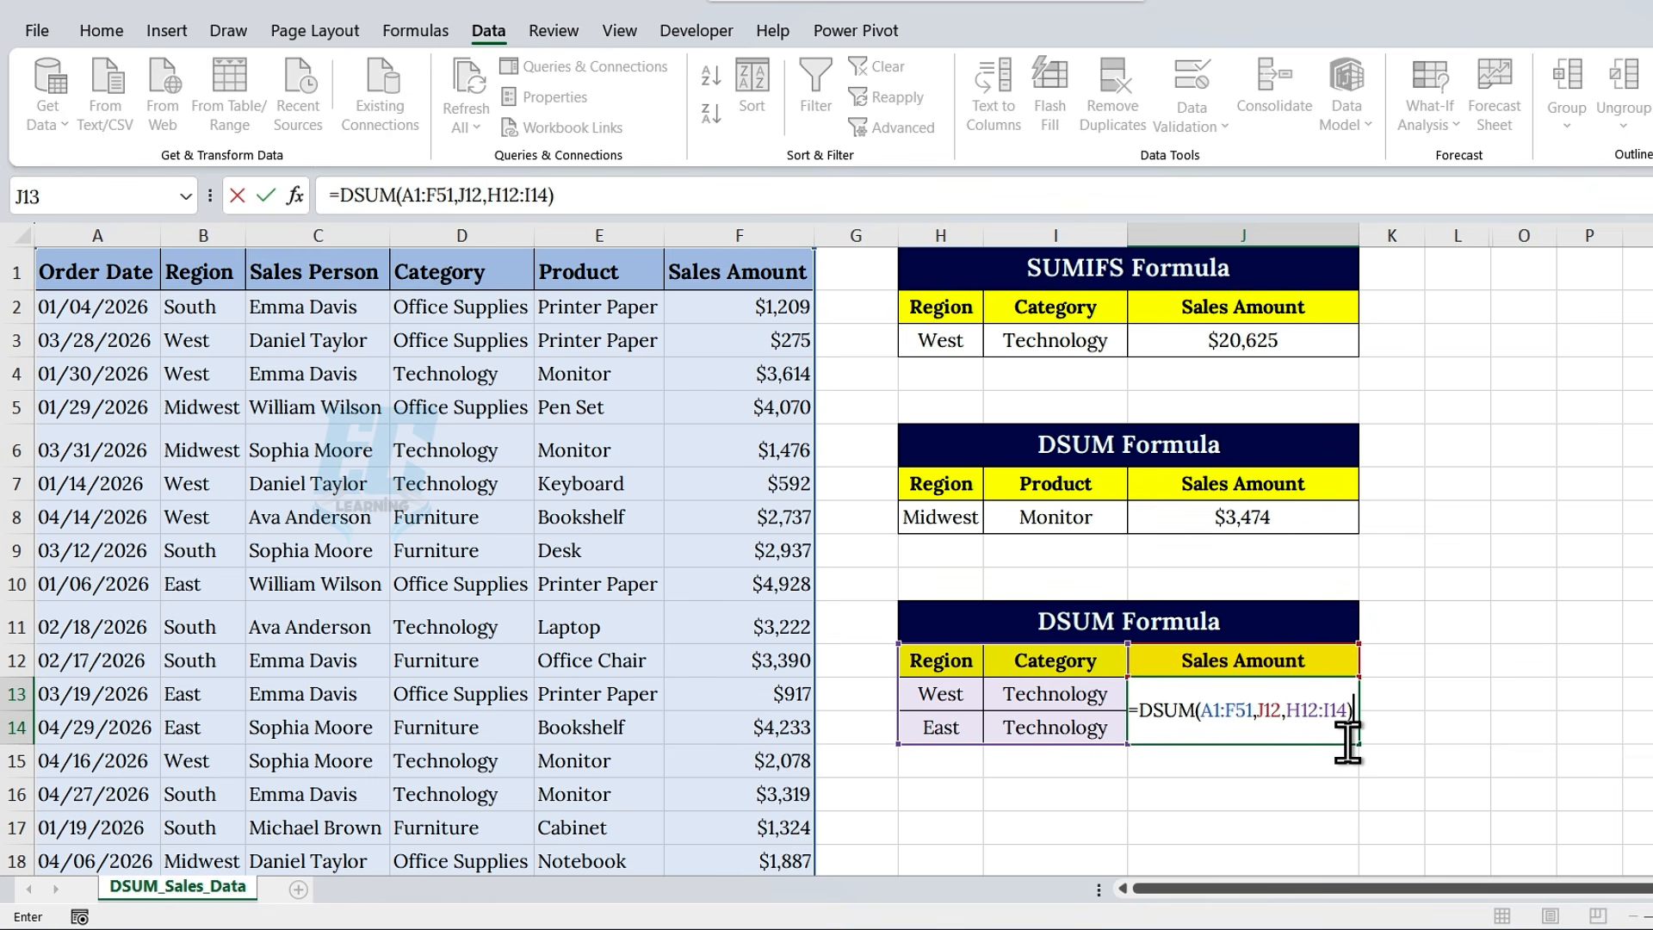
key(Return)
click(1323, 726)
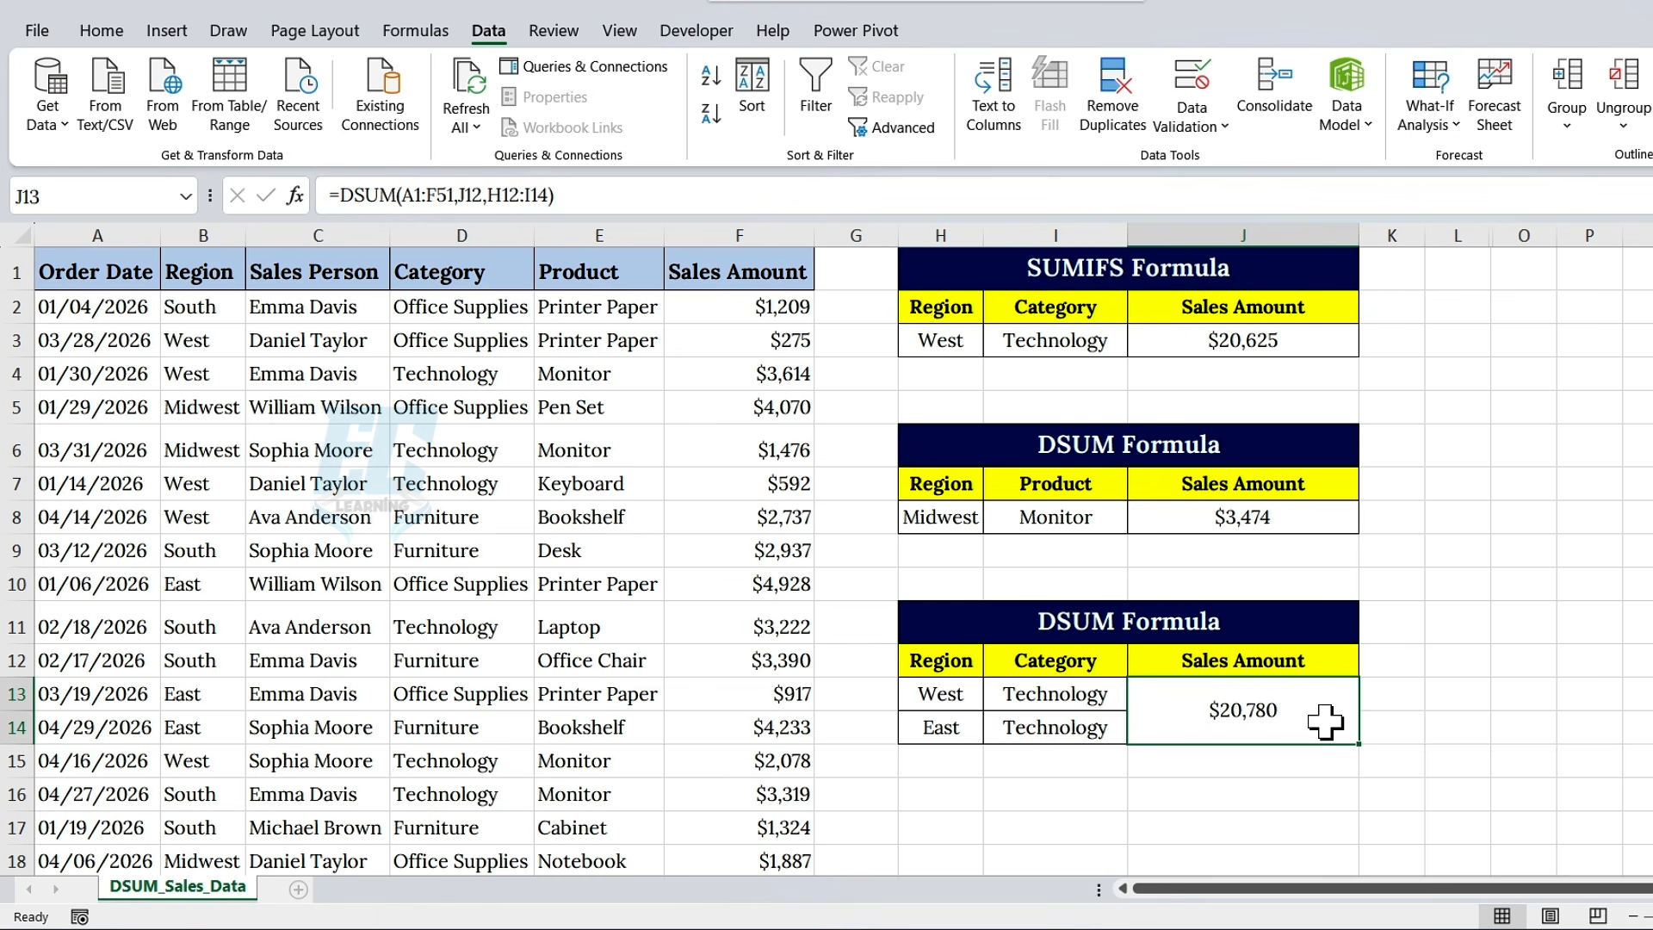
- Change the first criteria row of the lower DSUM table to region Midwest in H13 and category Furniture in I13
click(963, 694)
click(993, 699)
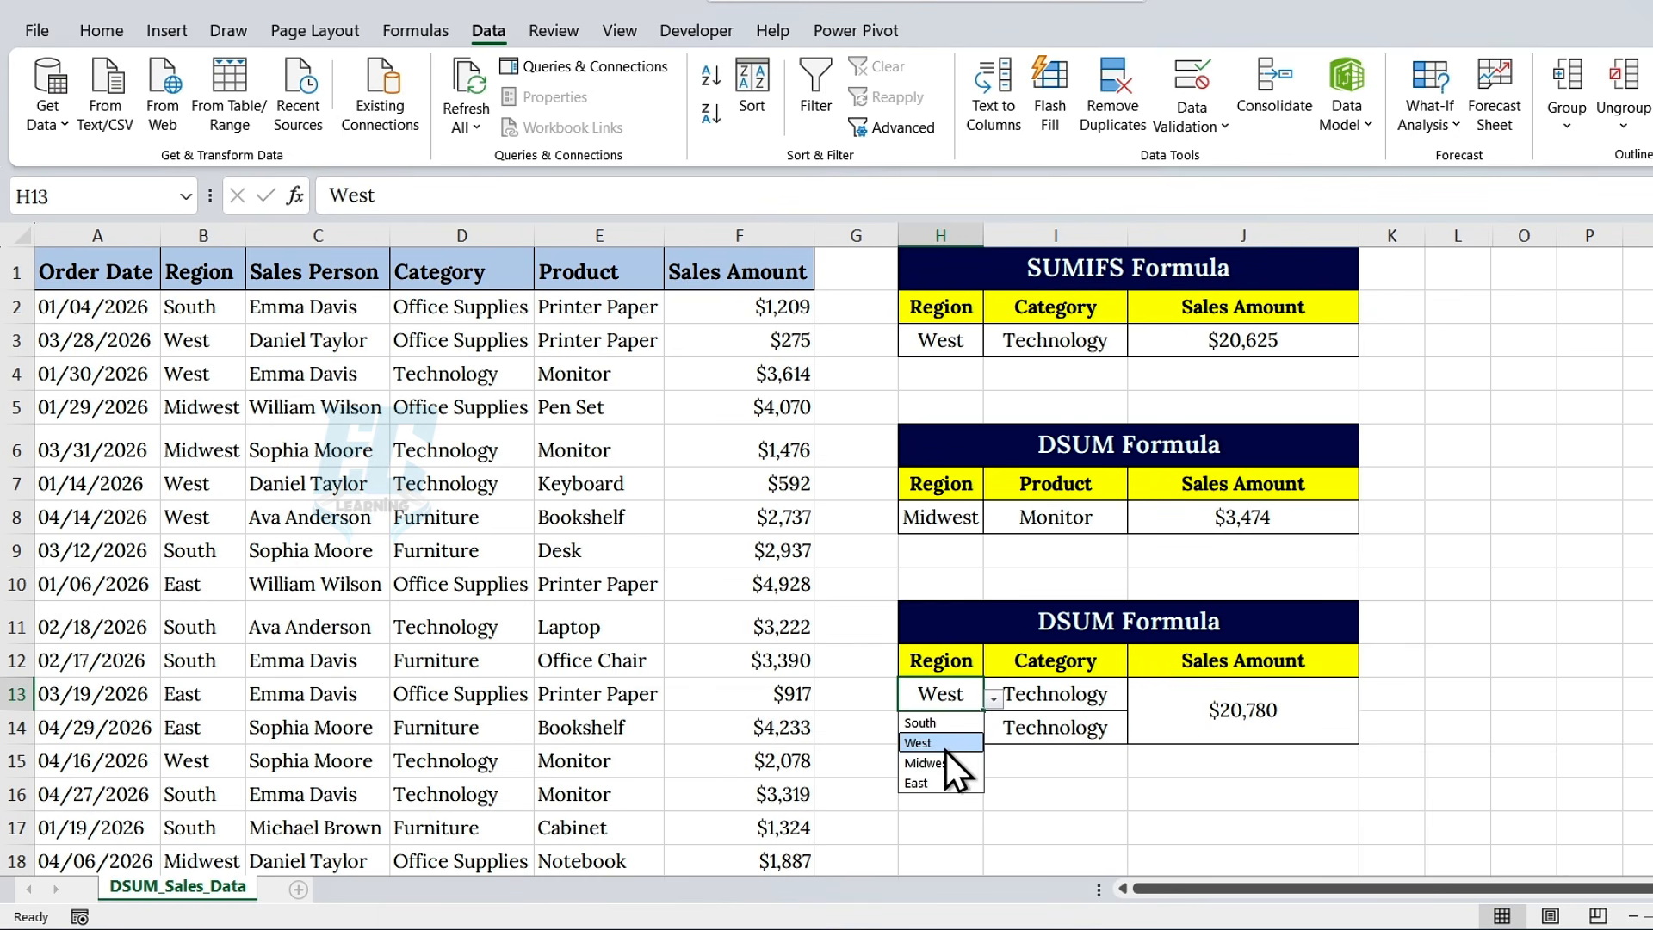
click(946, 762)
click(1055, 699)
click(1137, 699)
click(1032, 761)
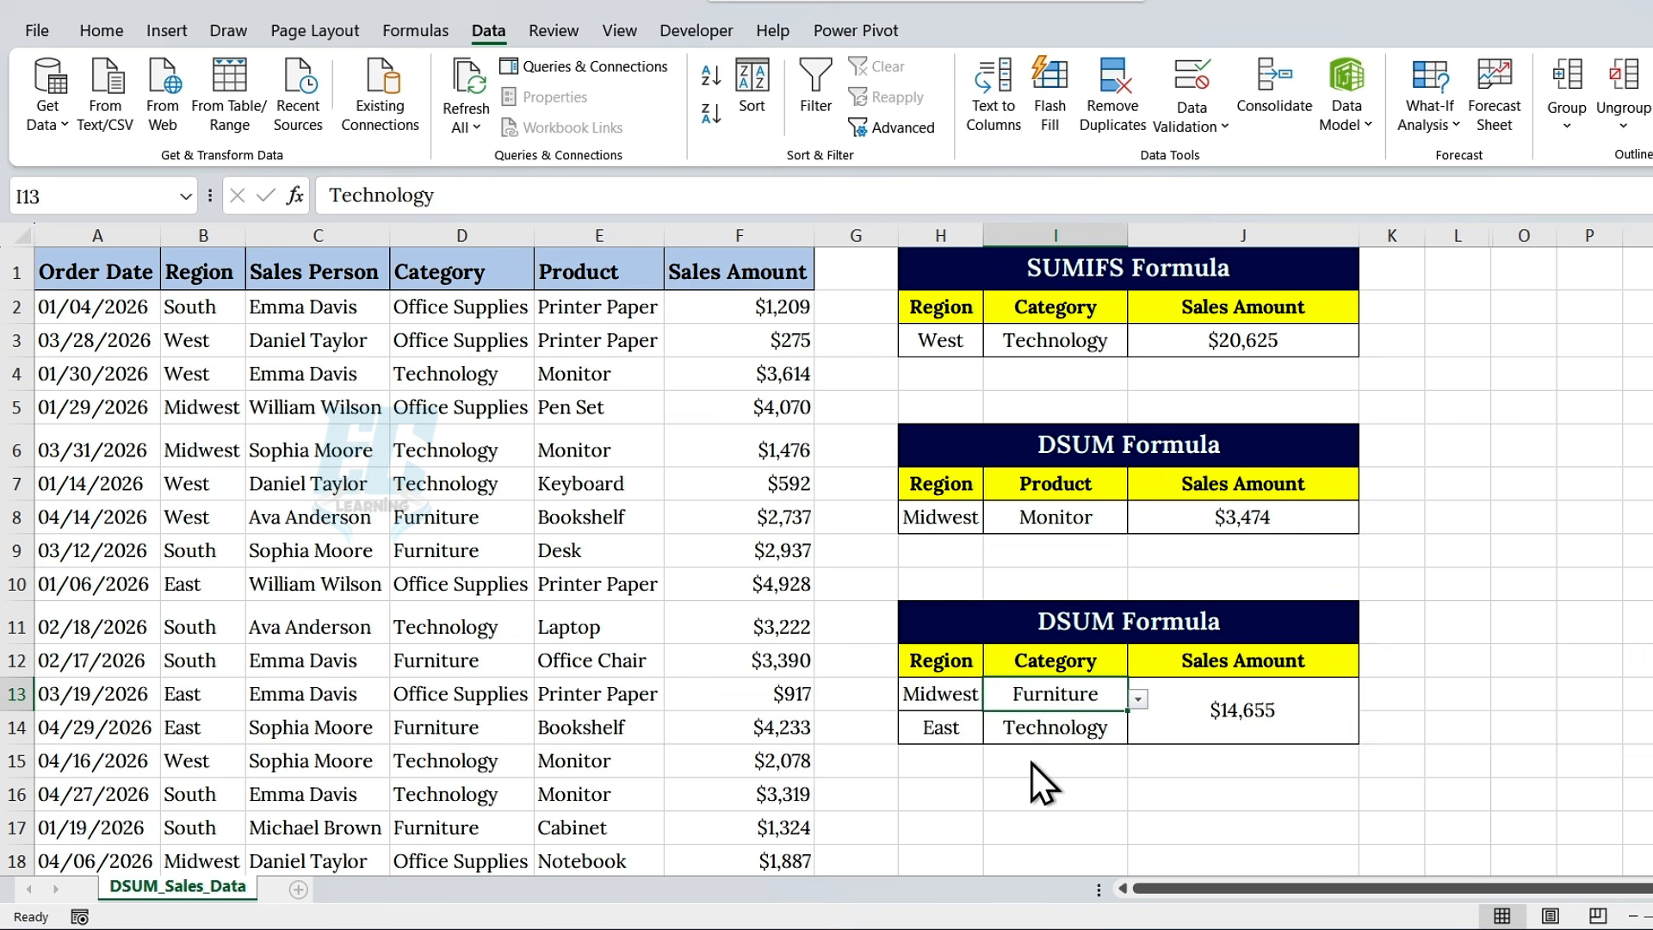
- Change the second criteria row of the lower DSUM table to region West in H14 and category Furniture in I14
click(973, 728)
click(997, 730)
click(948, 776)
click(1110, 736)
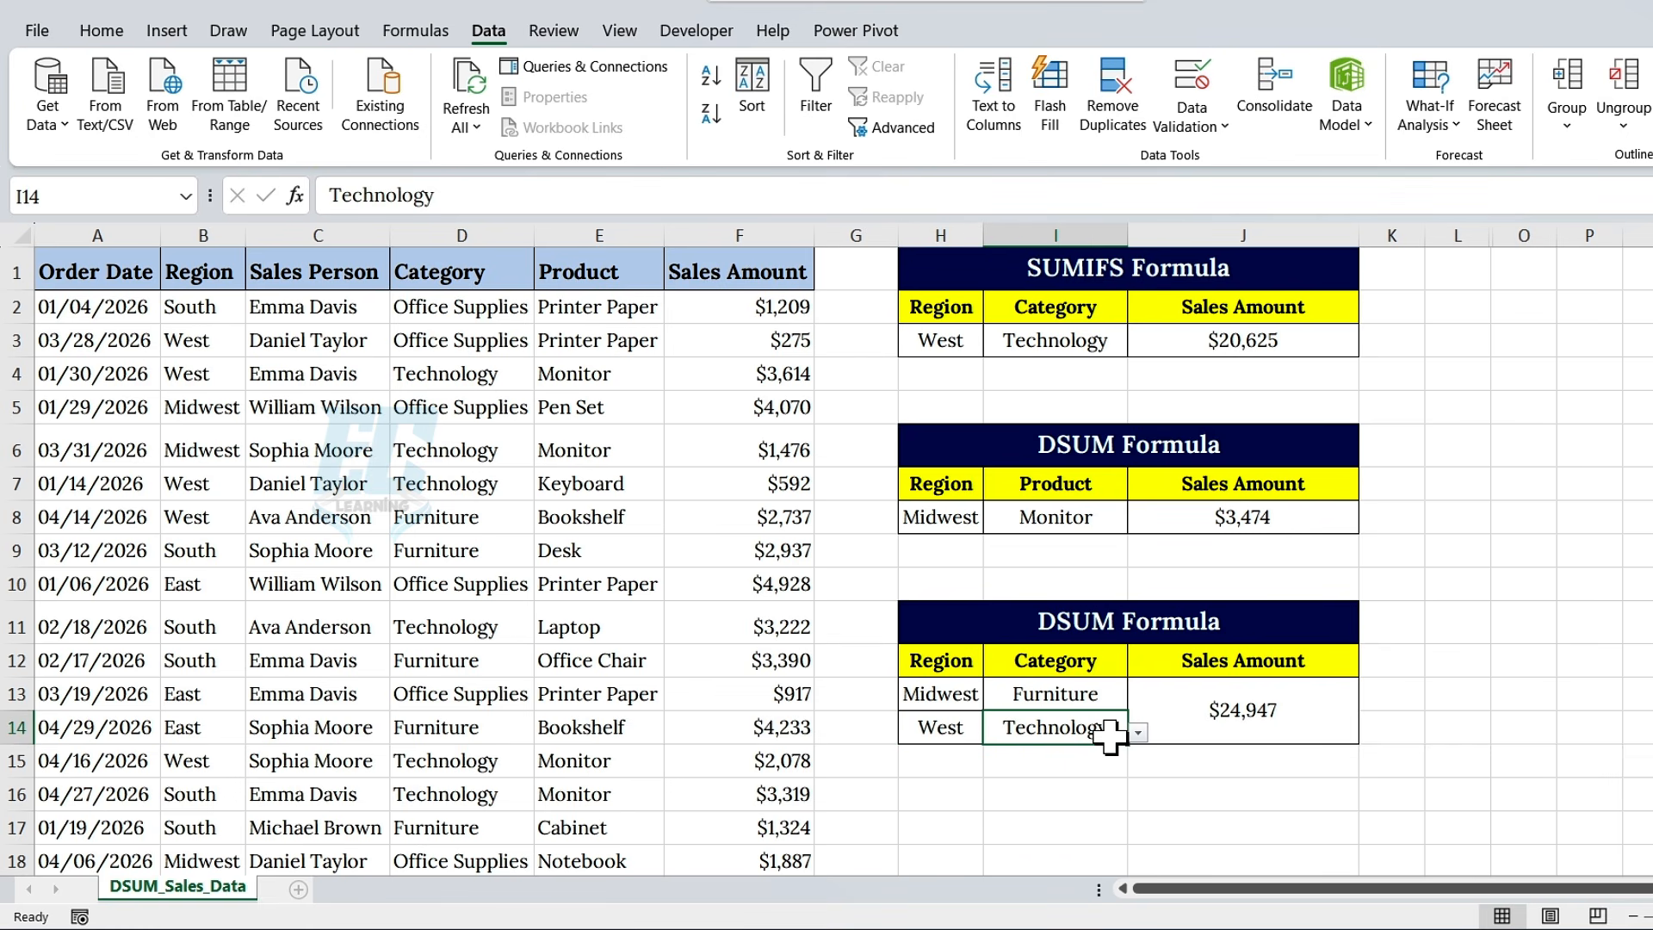
click(1137, 732)
click(1046, 794)
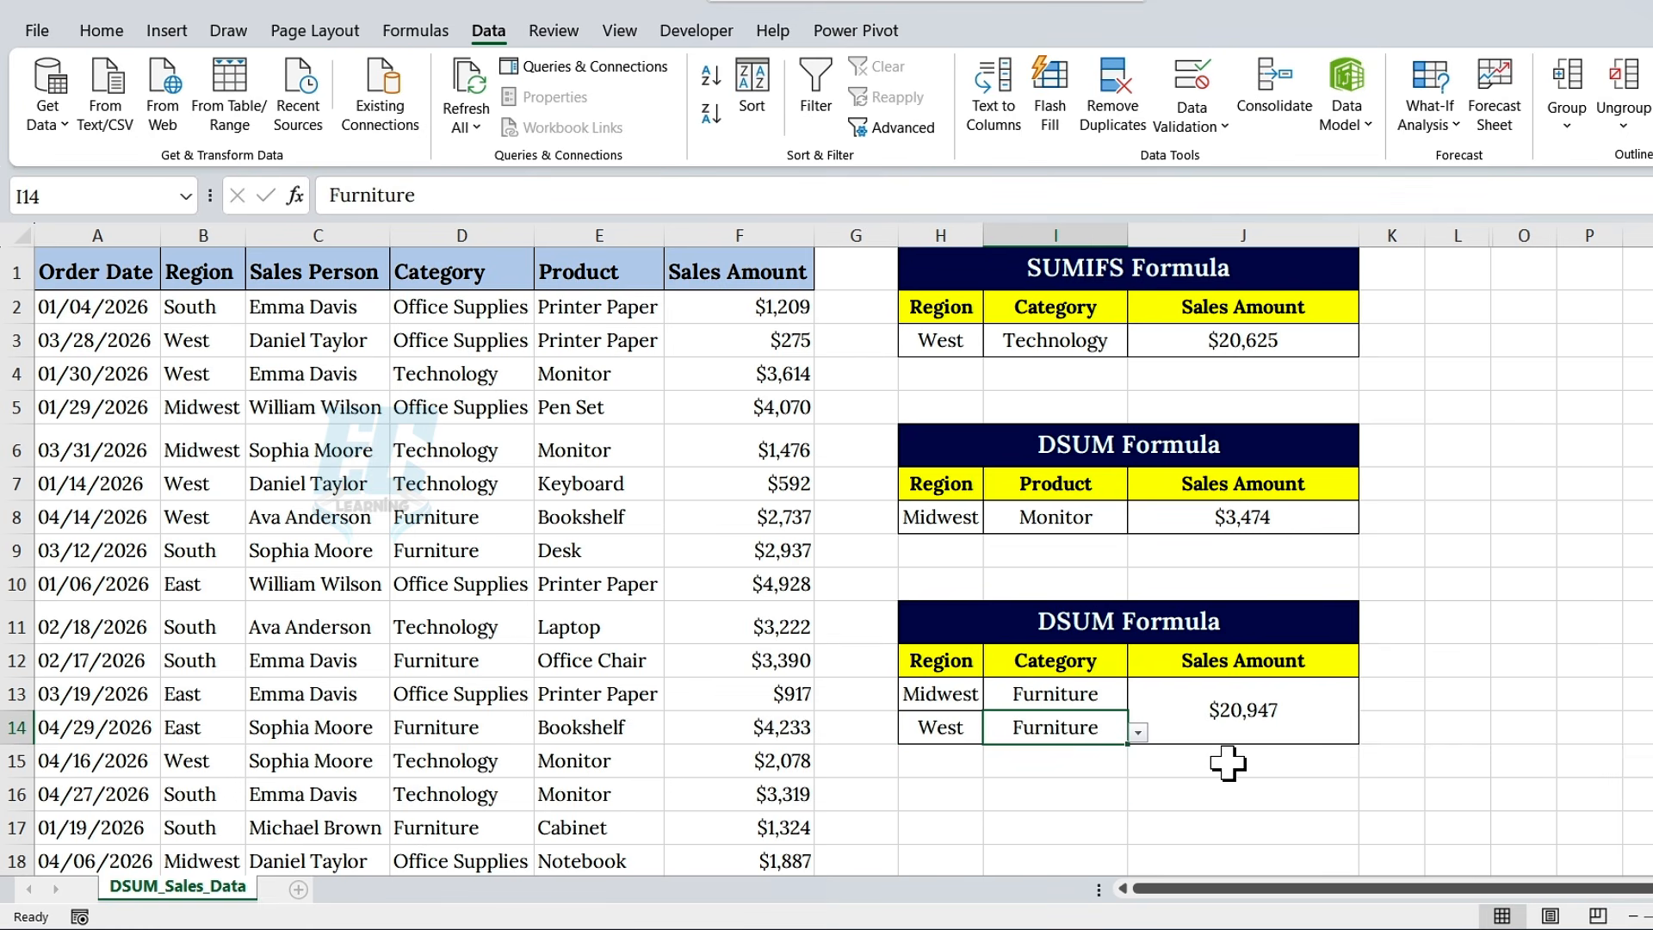